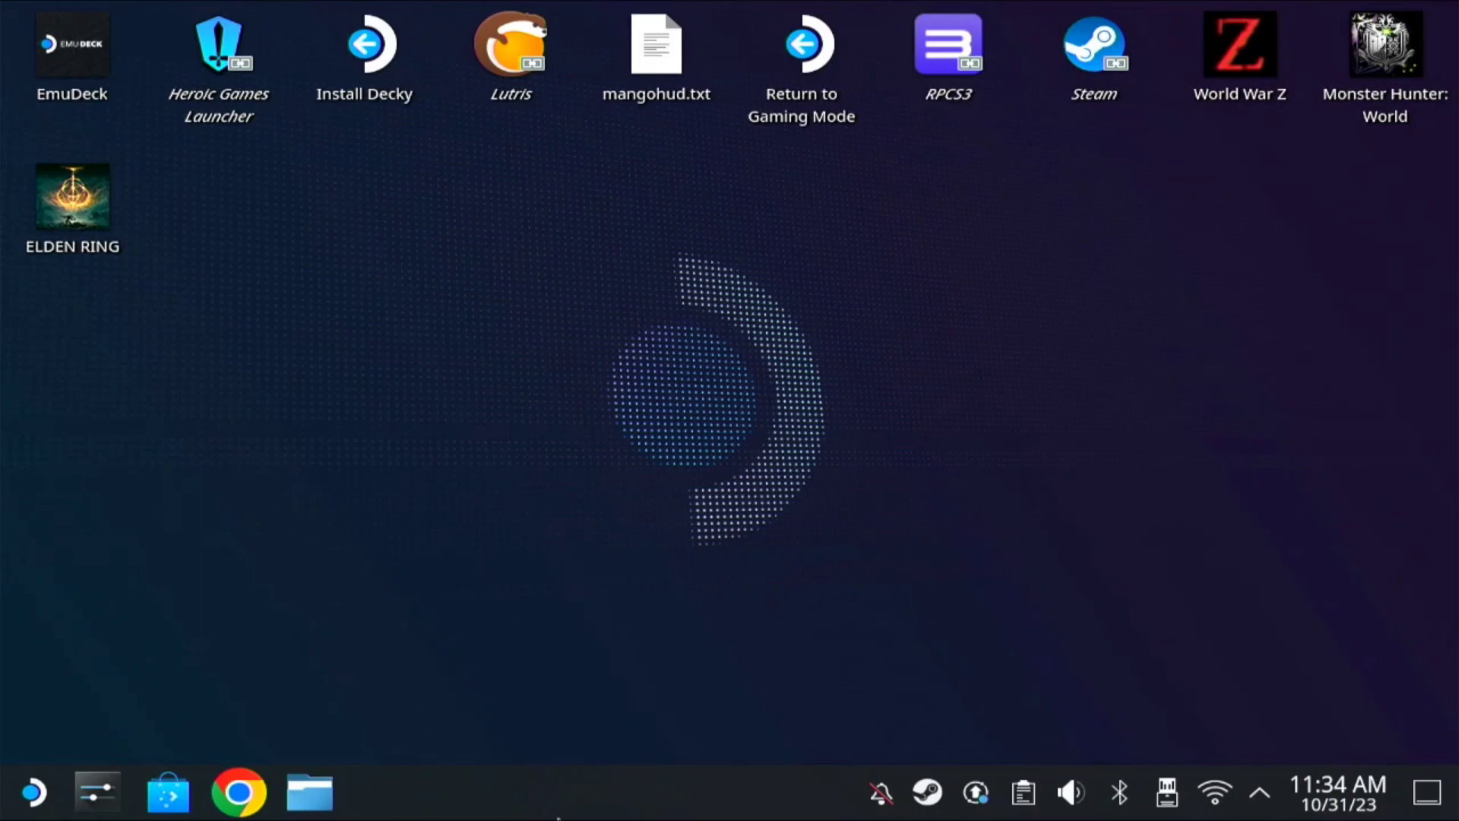
Step: Search the Discover software store for "protonup" to check the ProtonUp-Qt entry, and close the store
left_click(168, 792)
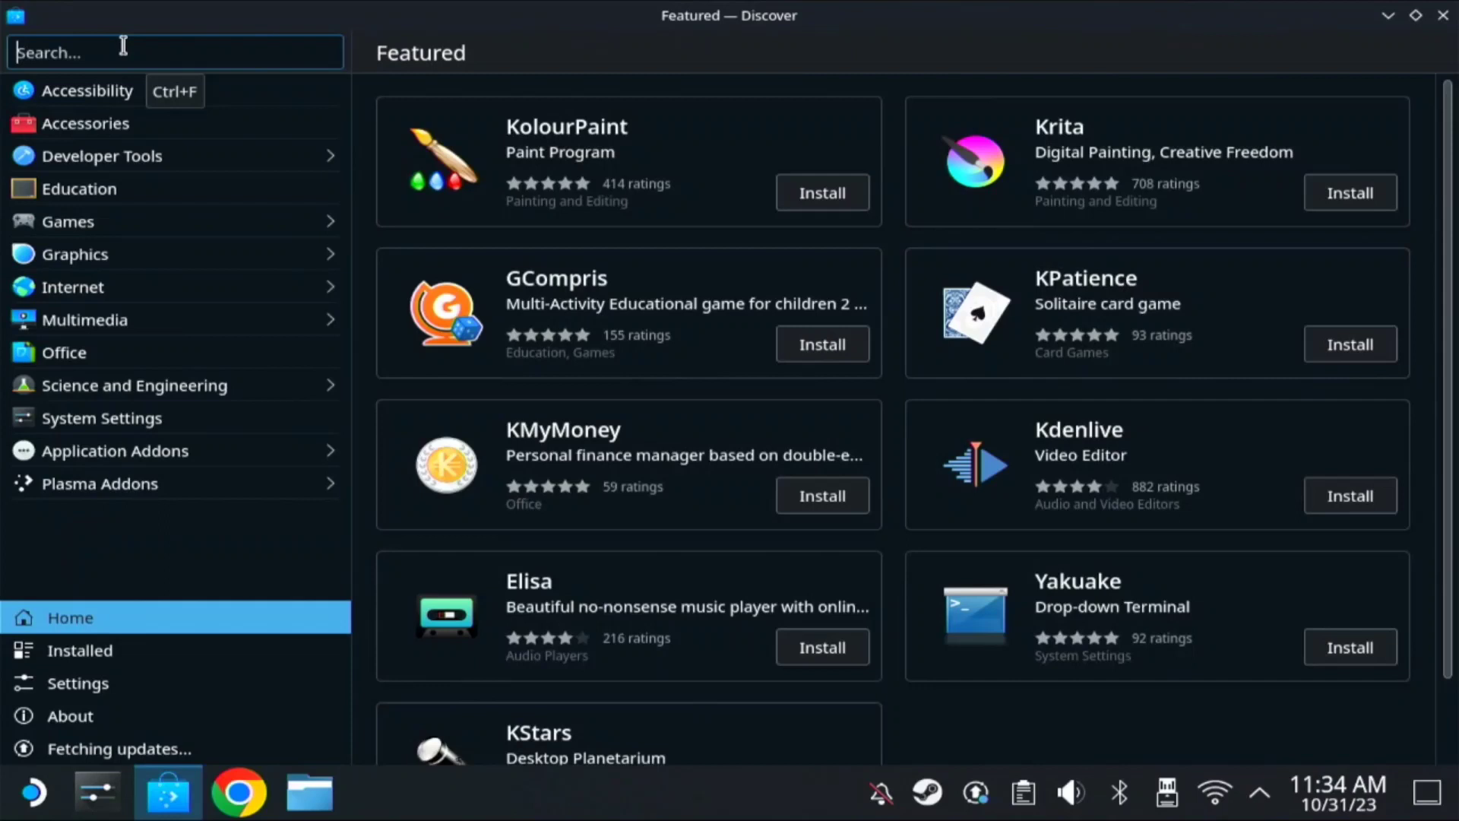
left_click(123, 46)
type("protonup")
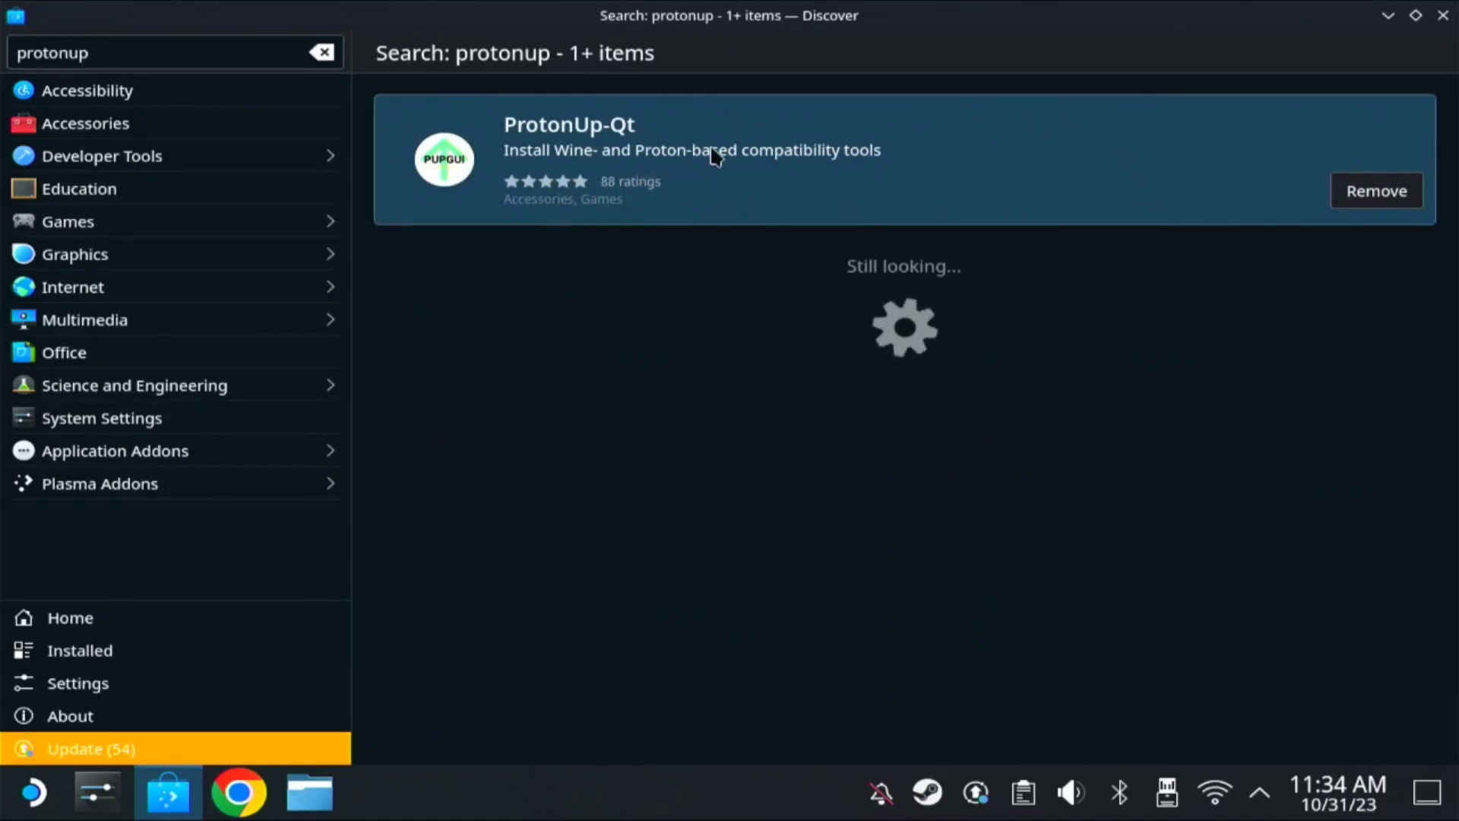
left_click(1442, 15)
Step: Find ProtonUp-Qt among the installed applications by searching for "protonup" and launch it
left_click(33, 792)
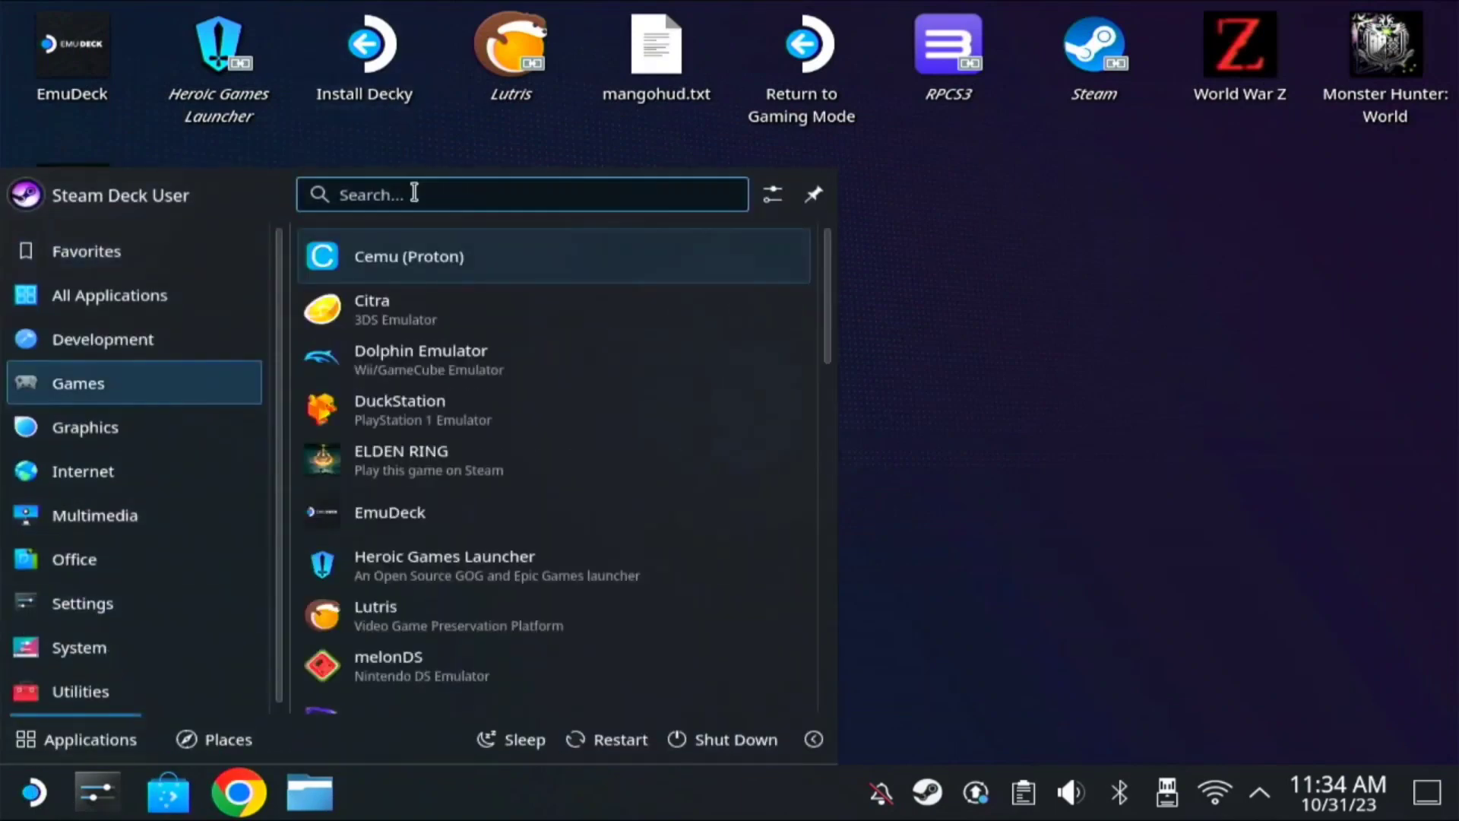
type("proton")
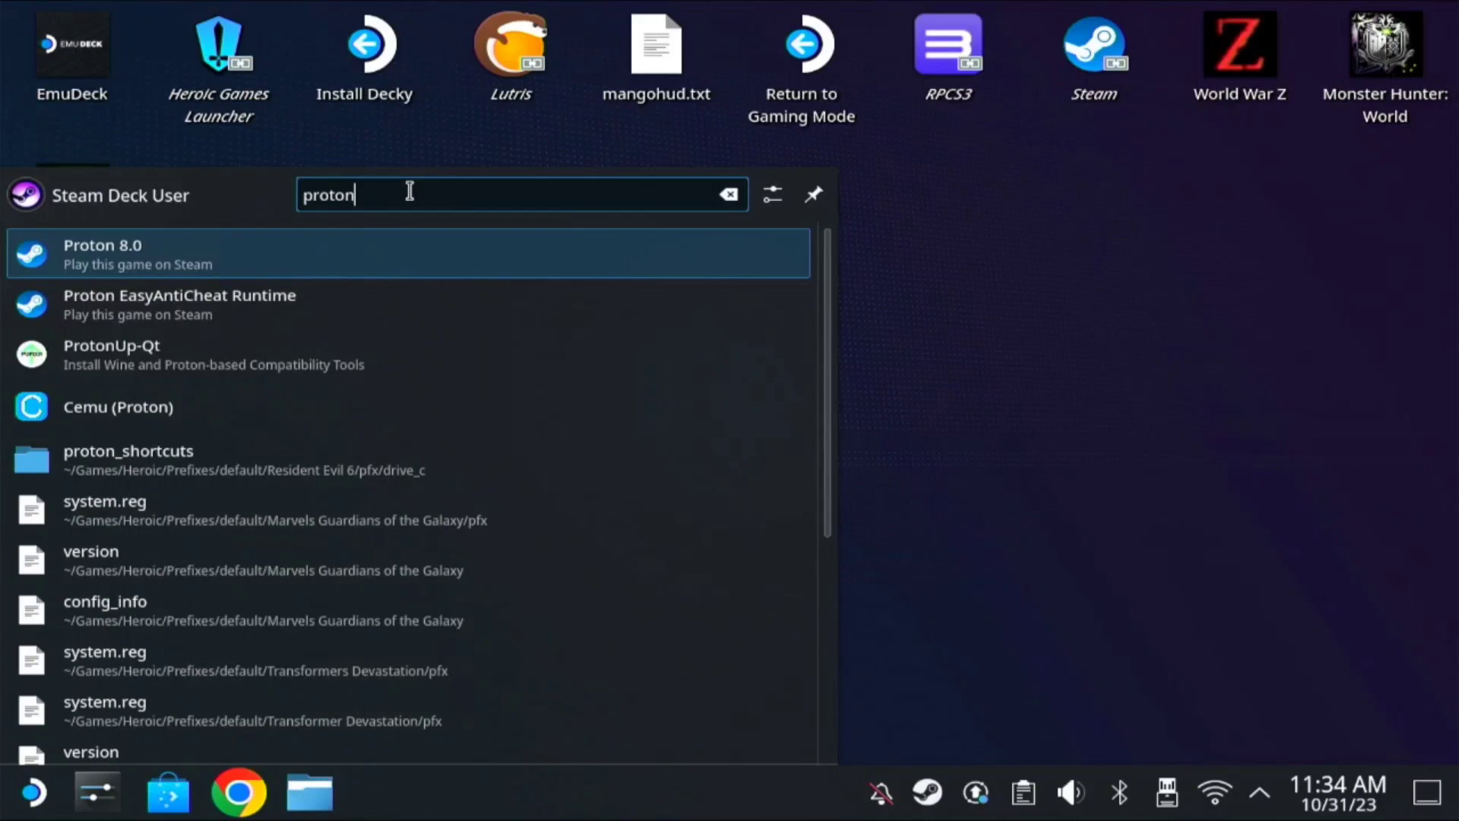
type("up")
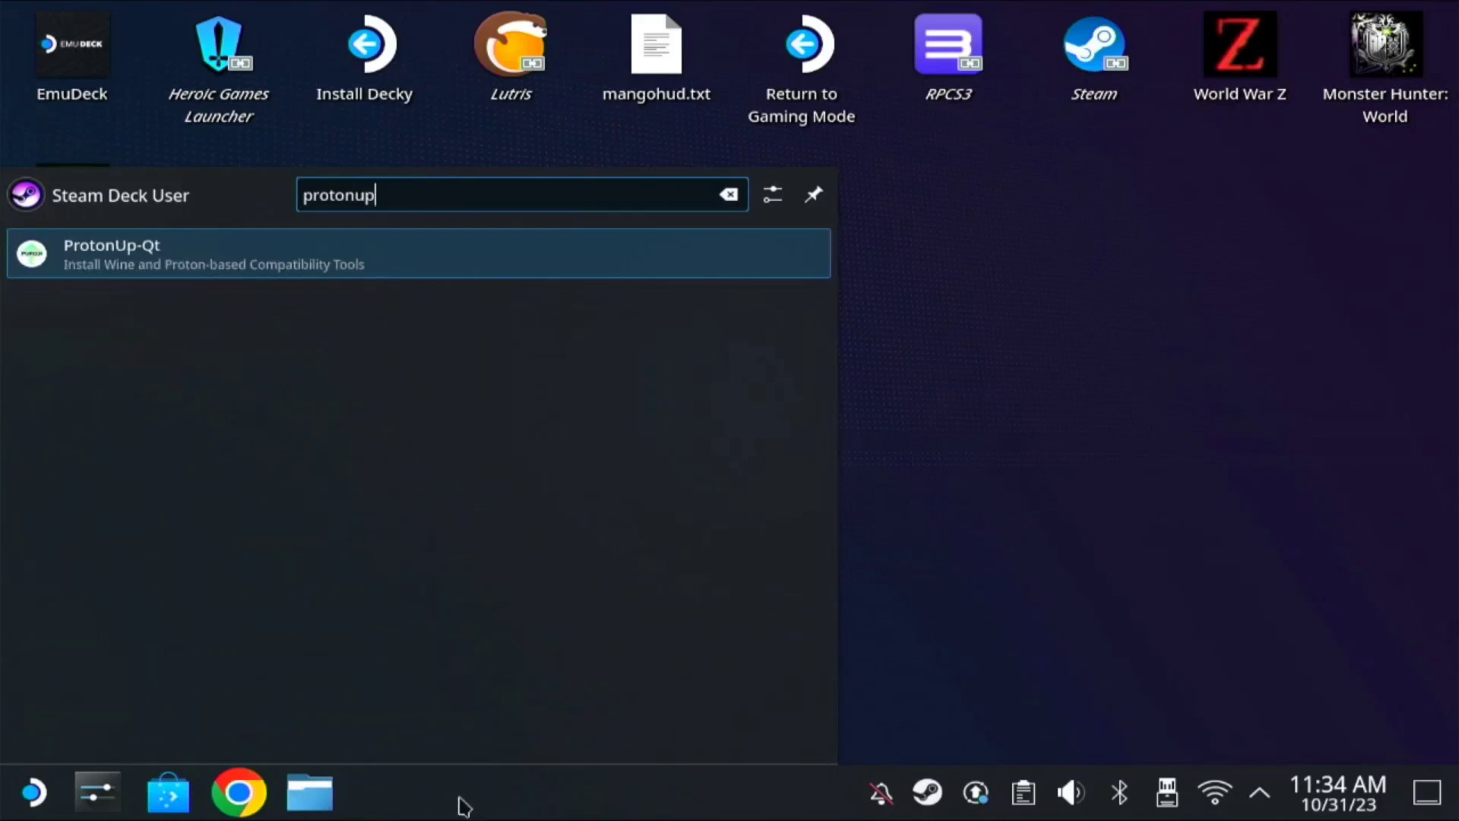
left_click(544, 266)
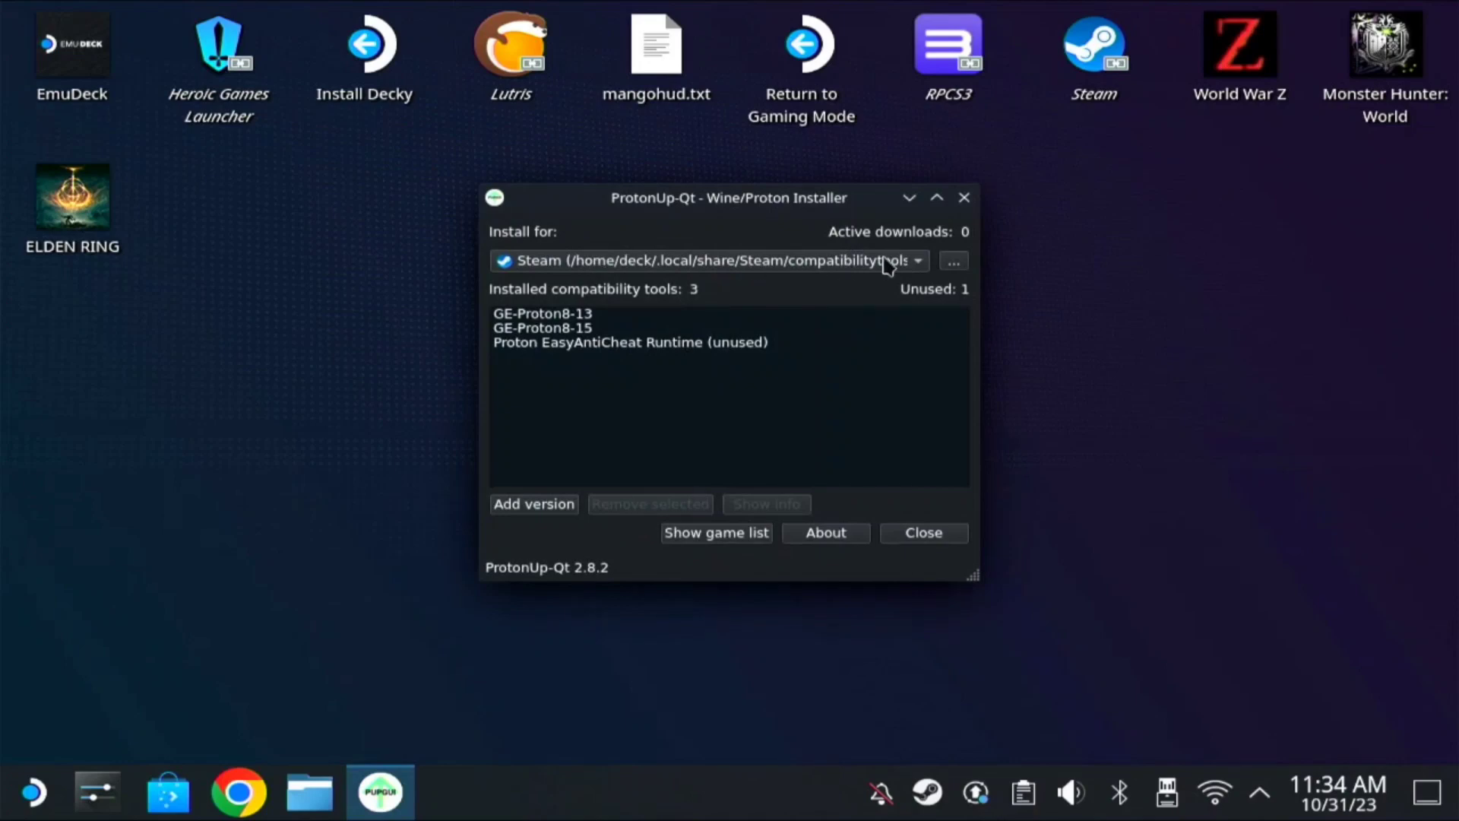
Step: Install the GE-Proton compatibility tool for Steam in version GE-Proton8-22 and minimize the installer window
left_click(532, 504)
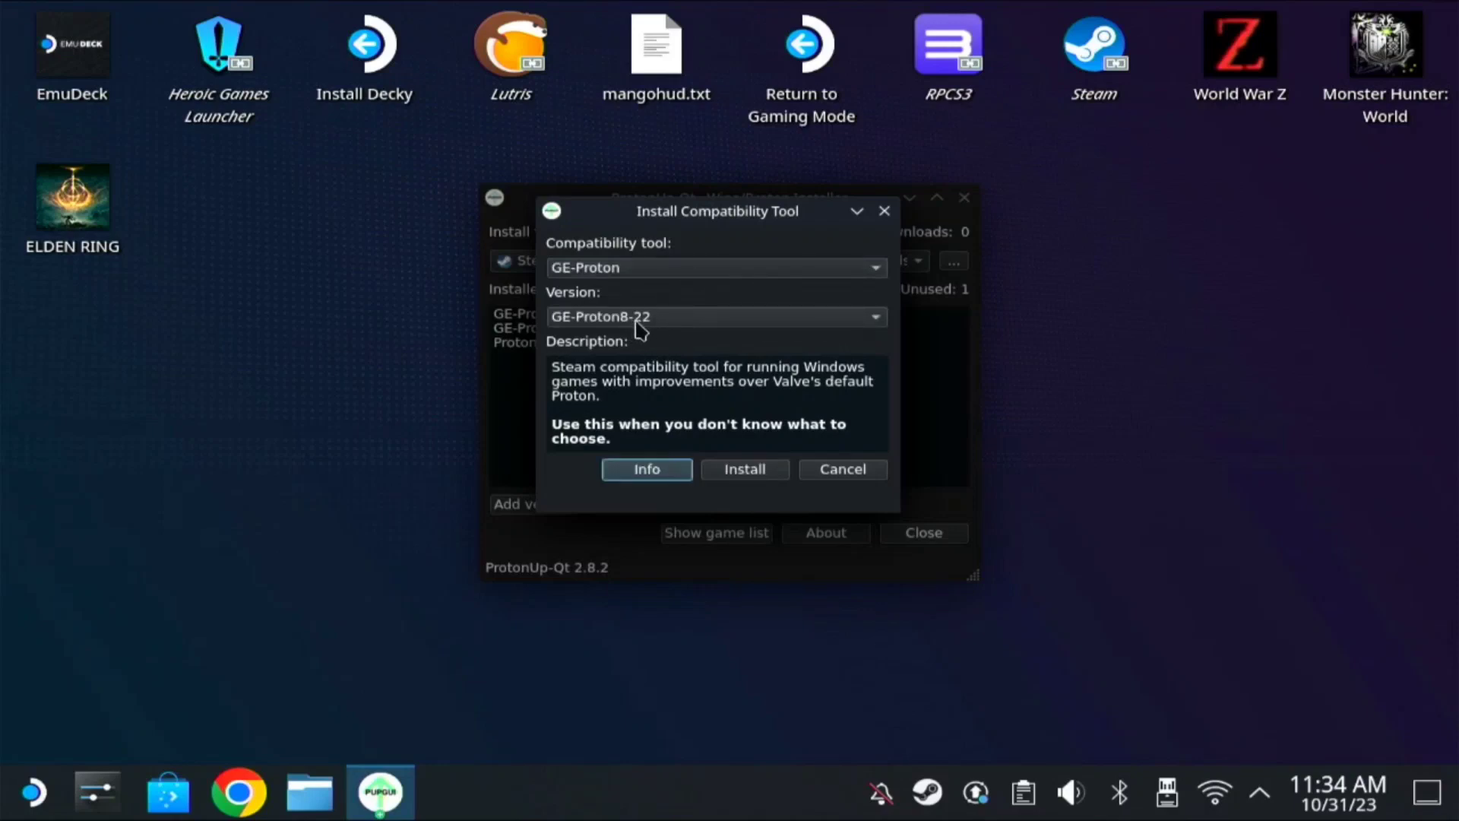
left_click(754, 474)
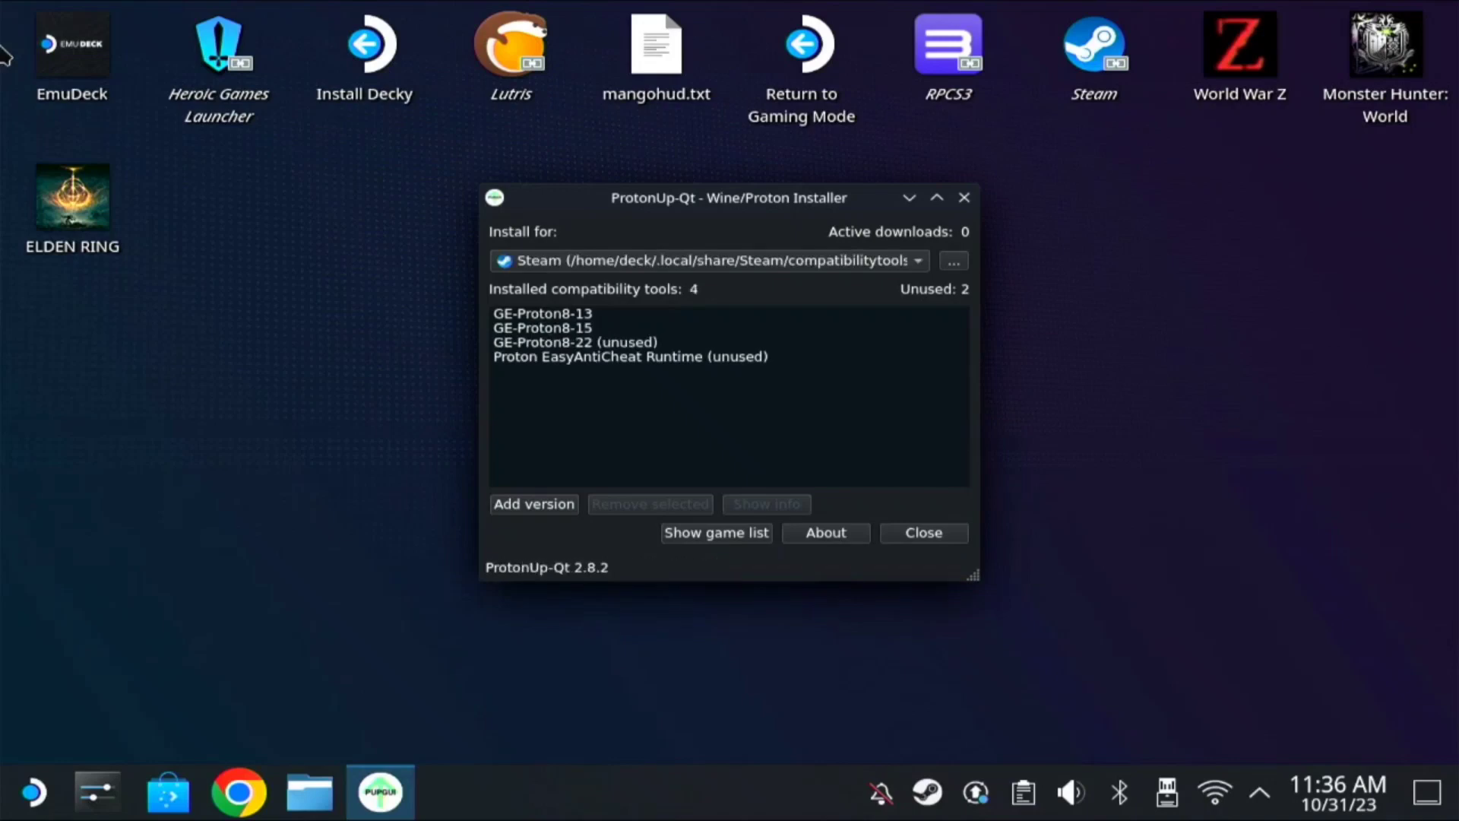
left_click(908, 199)
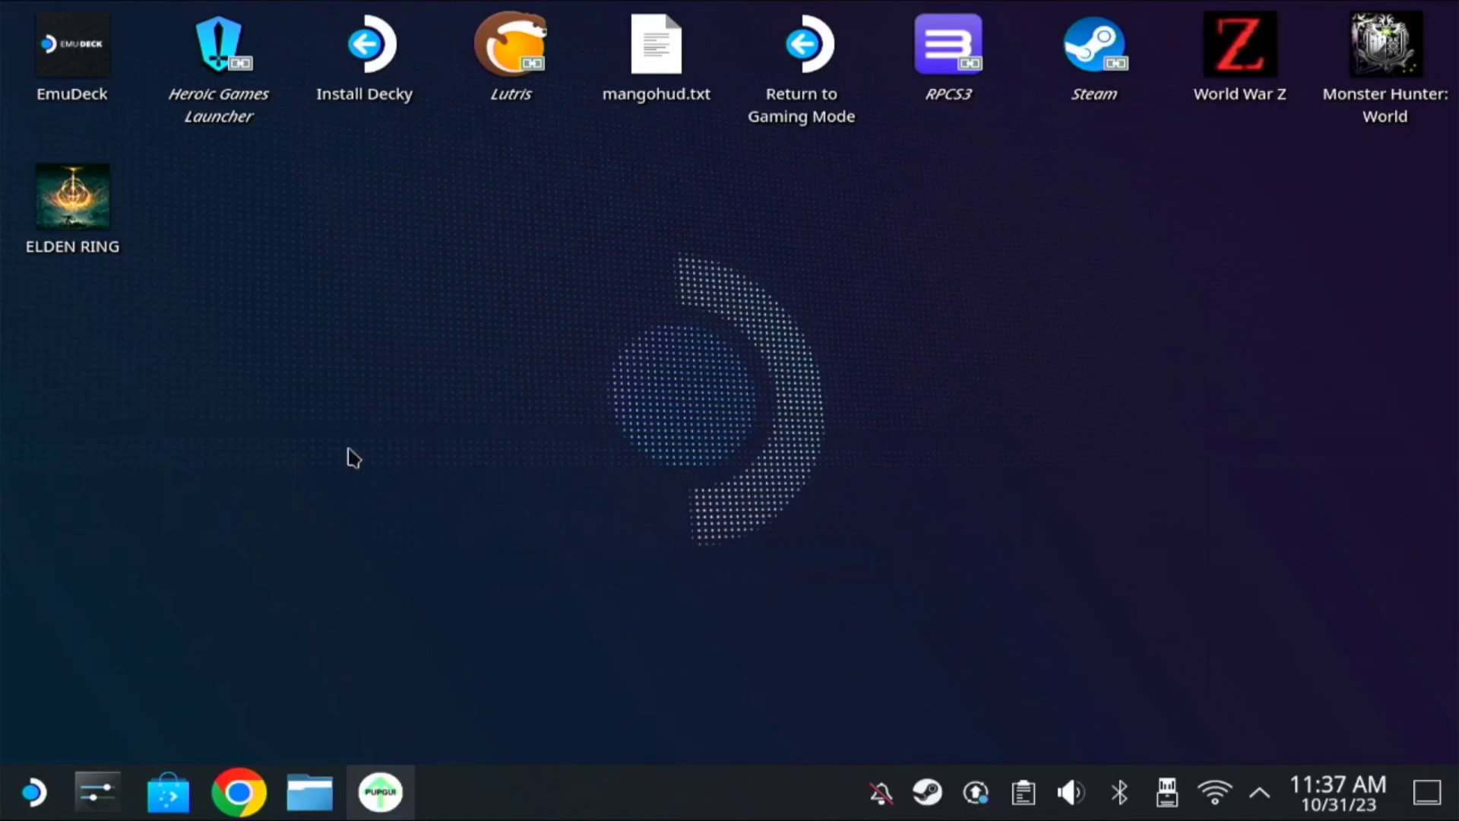
Step: Search the Discover software store for "lutris" to check the Lutris entry, and minimize the store
left_click(177, 794)
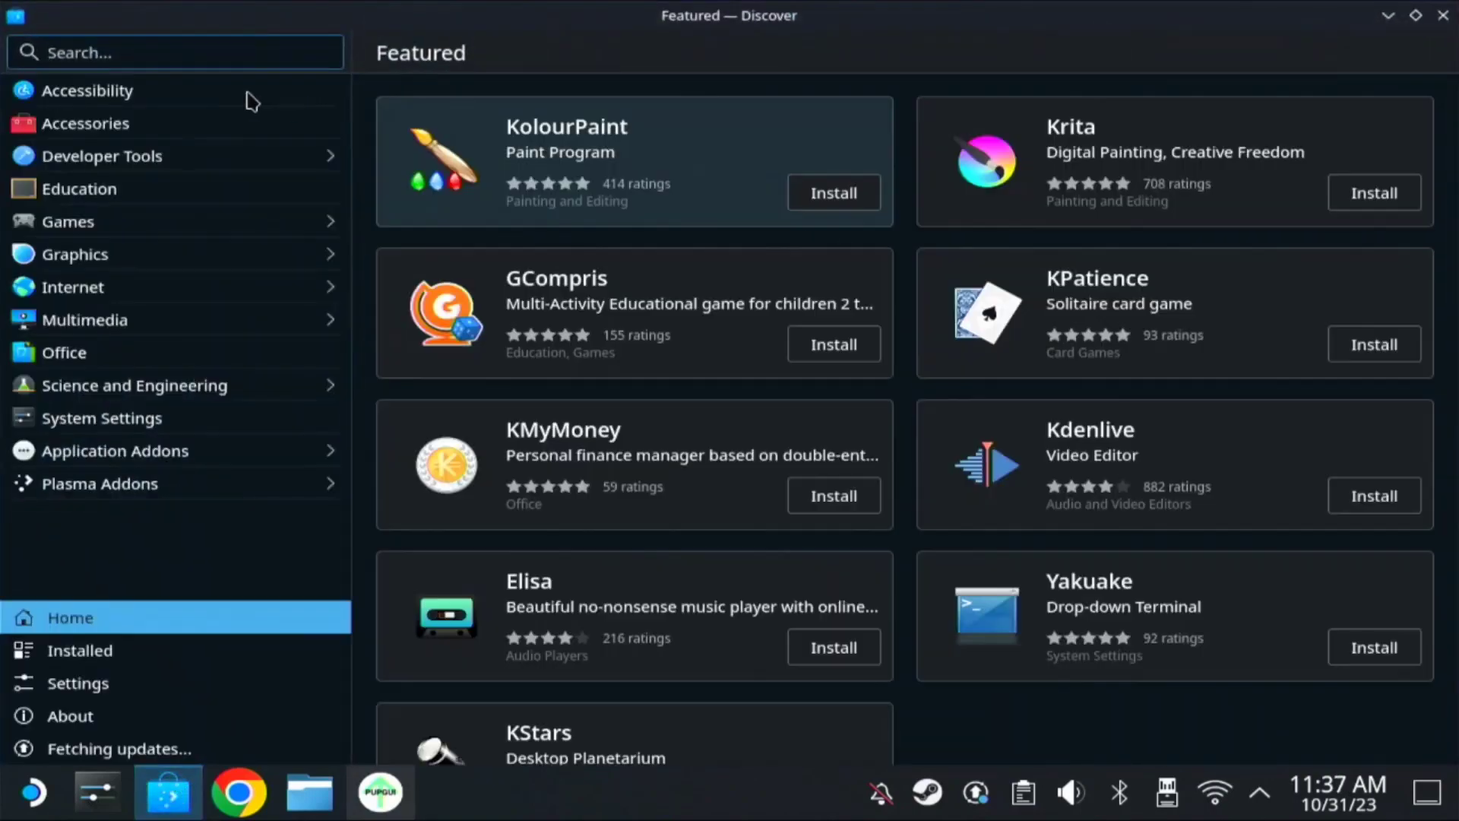
left_click(190, 47)
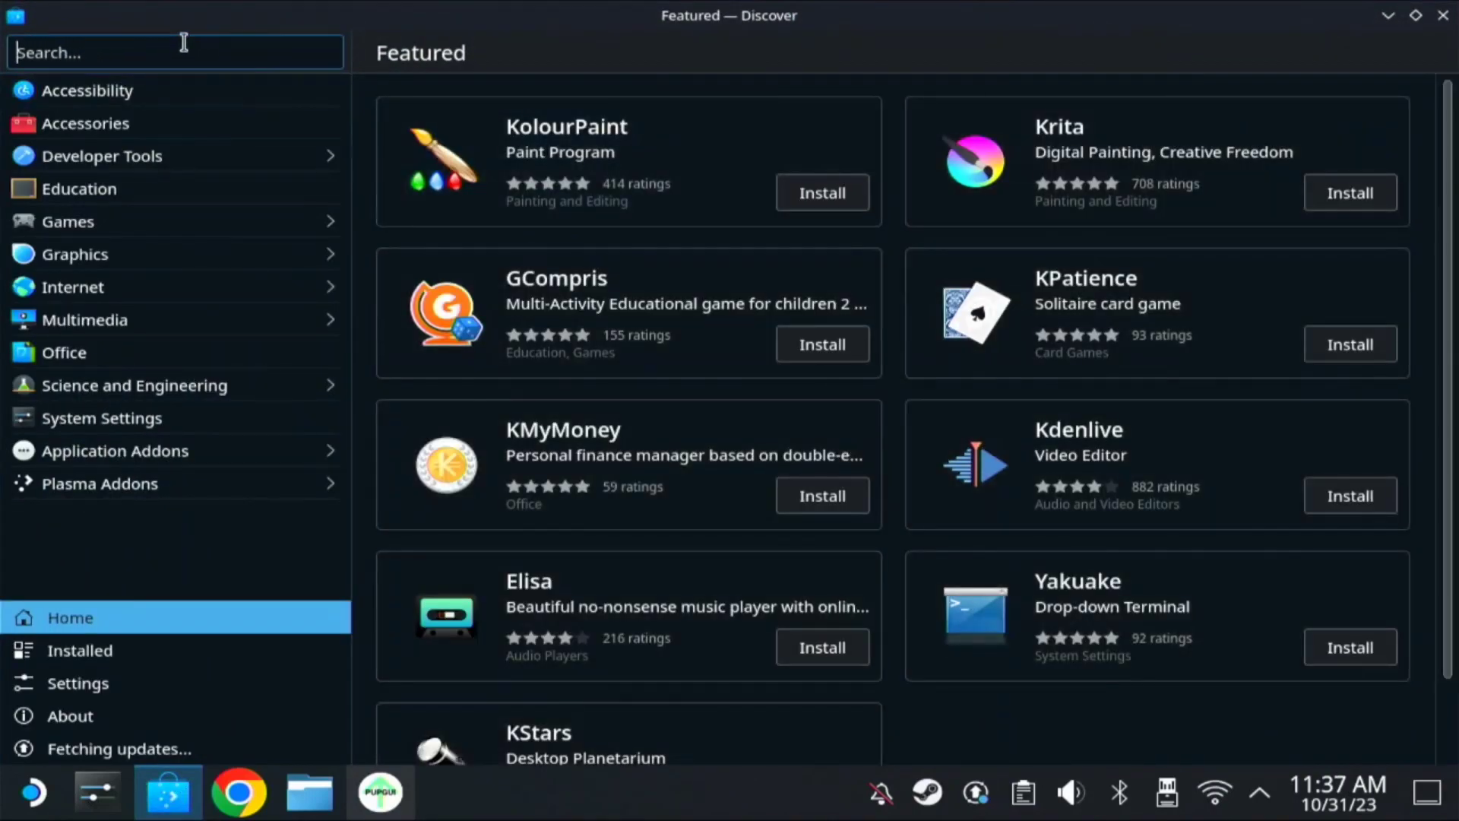
type("lut")
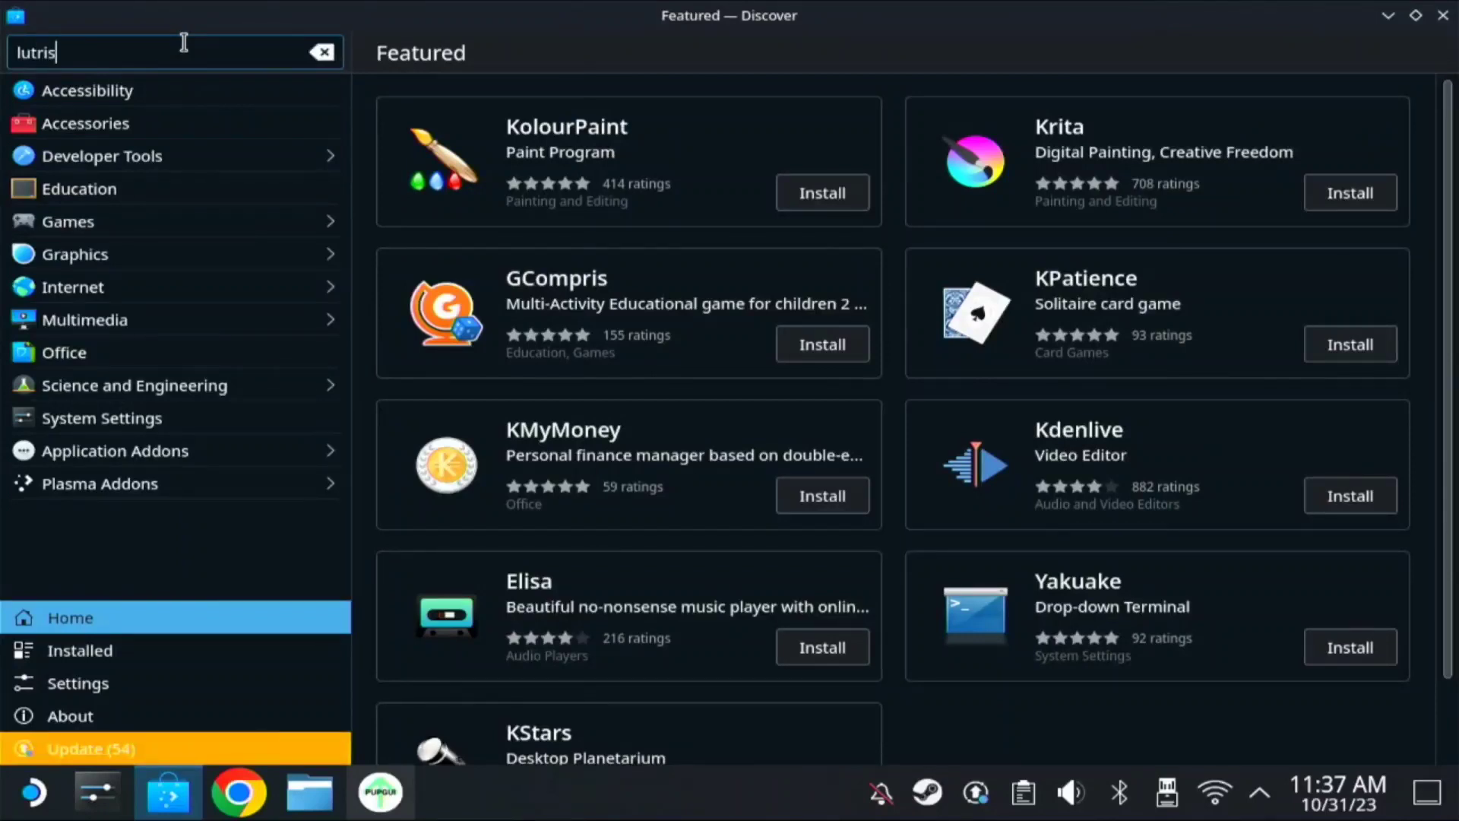
type("ris")
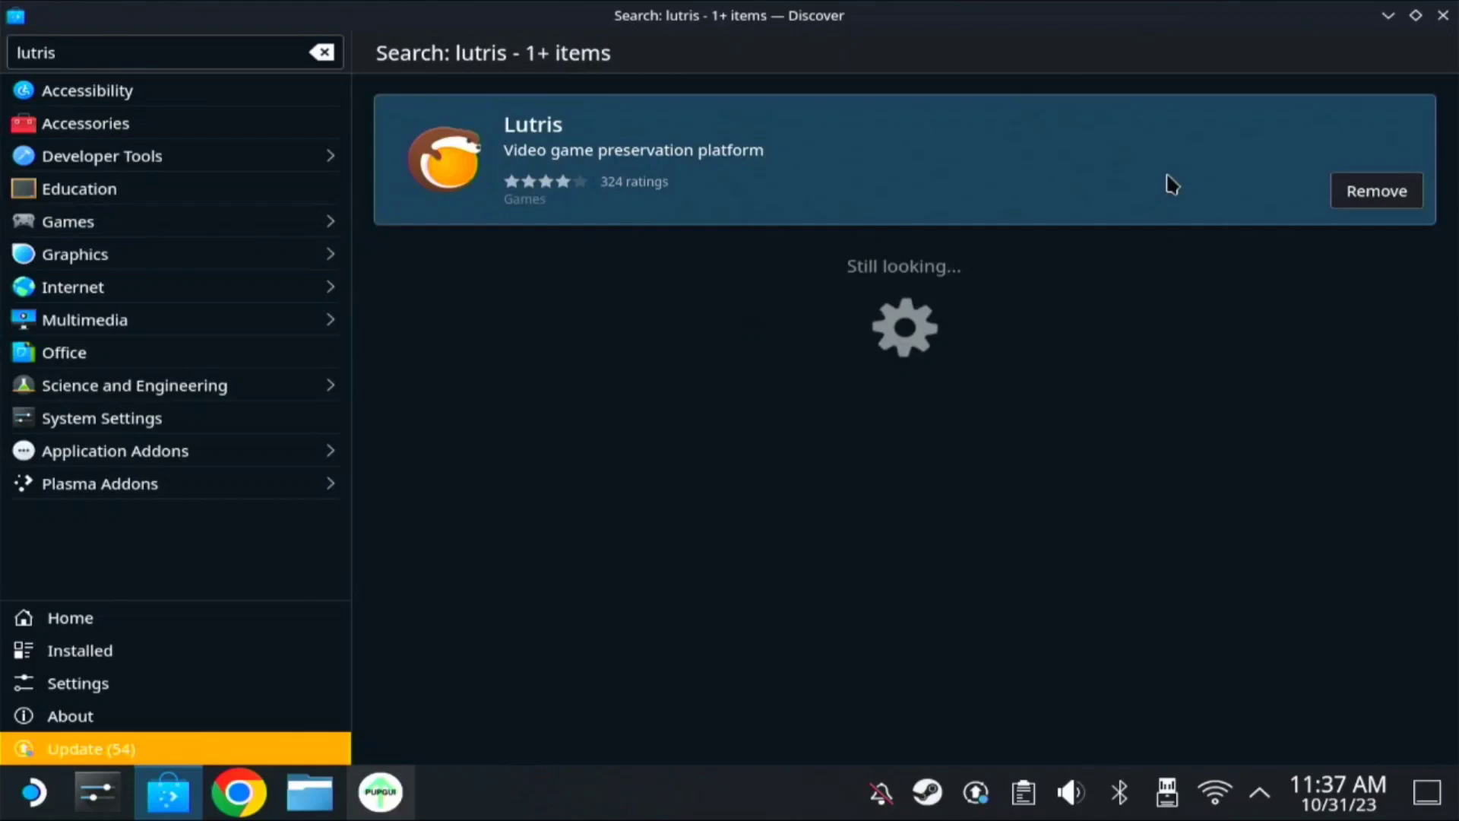
left_click(1387, 17)
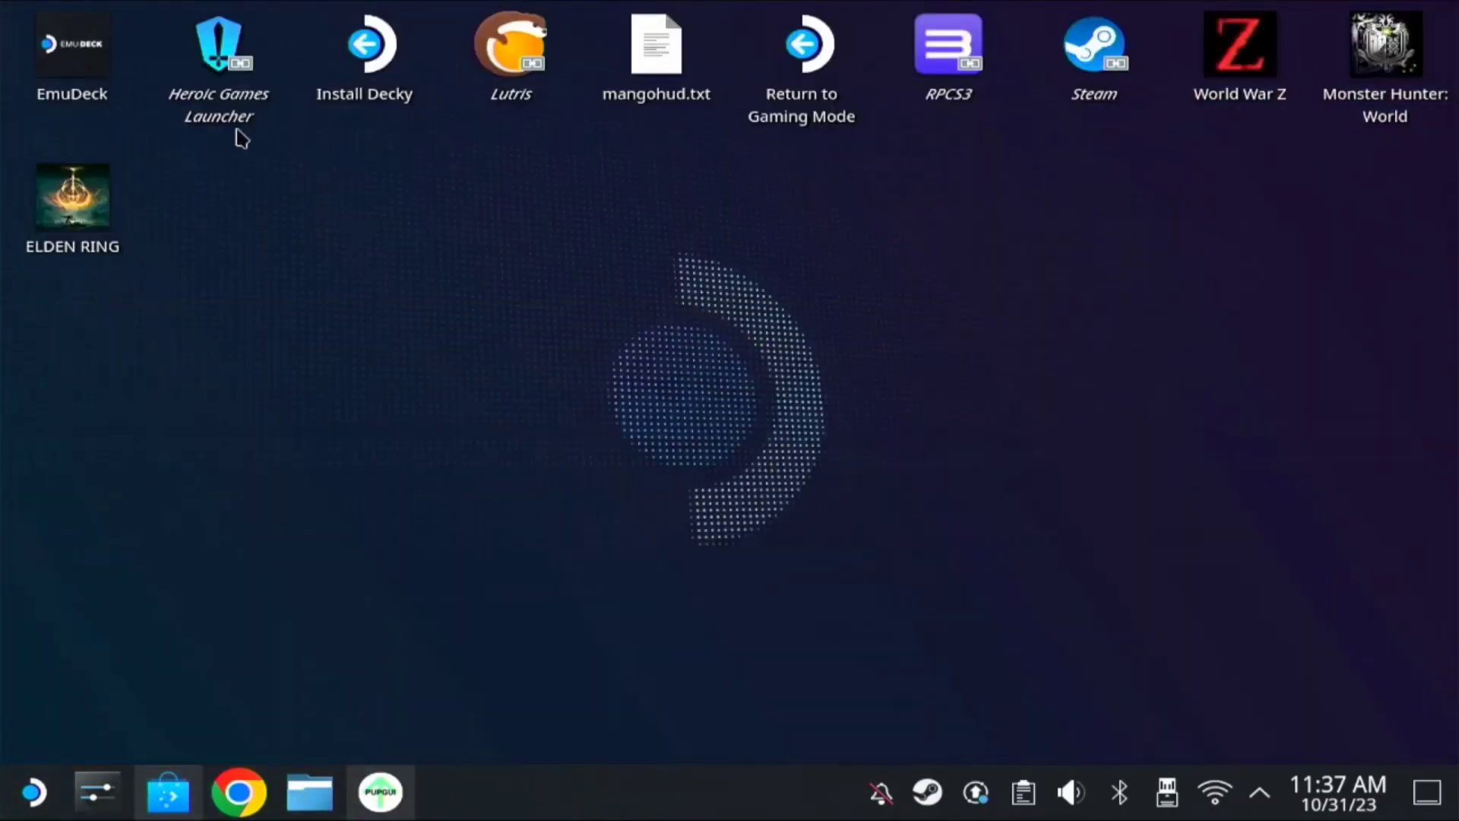
Step: Replace the Discover store search with "heroic" to check the Heroic Games Launcher entry, and minimize the store
left_click(219, 114)
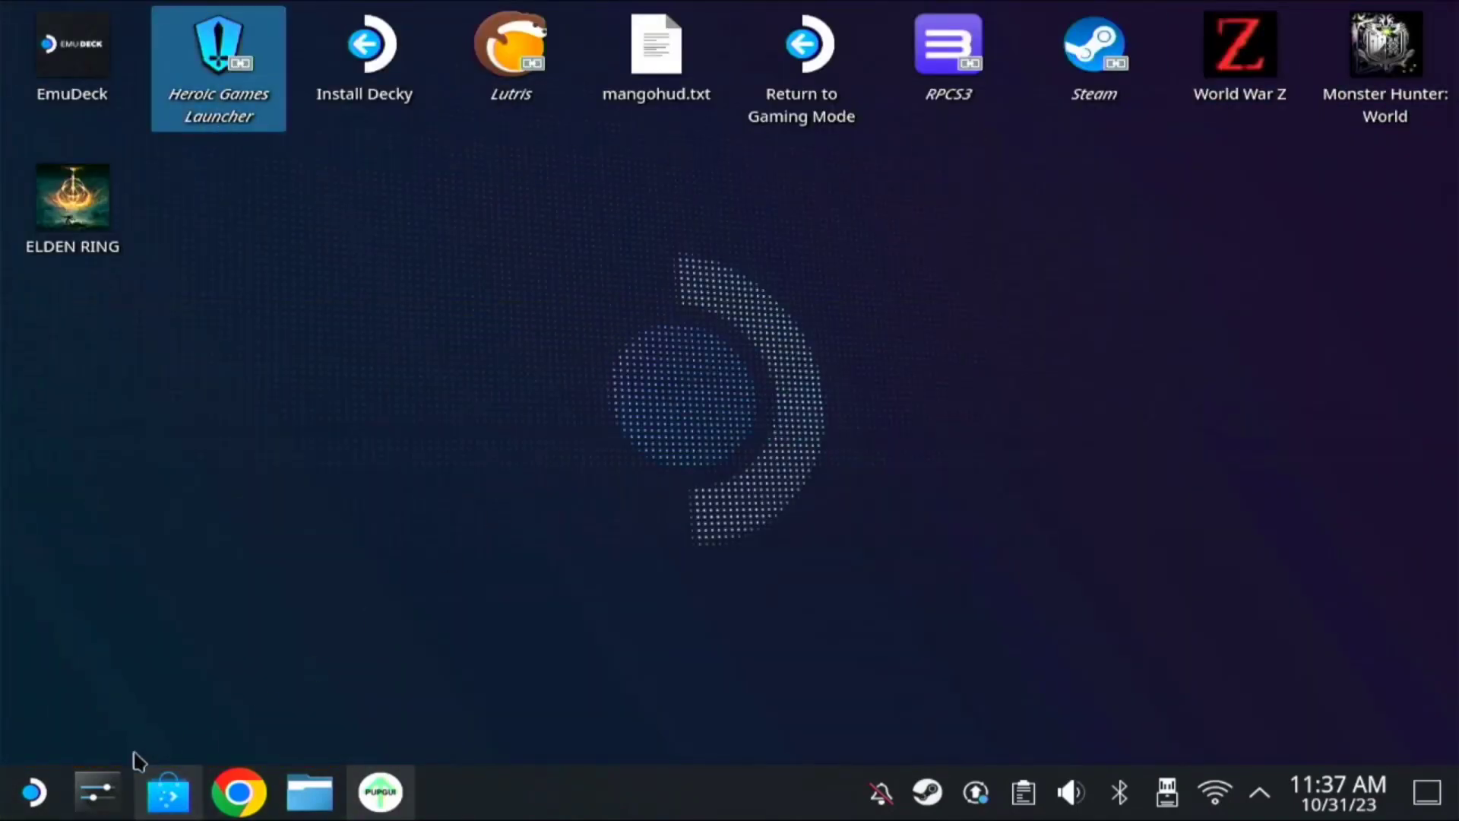
left_click(168, 791)
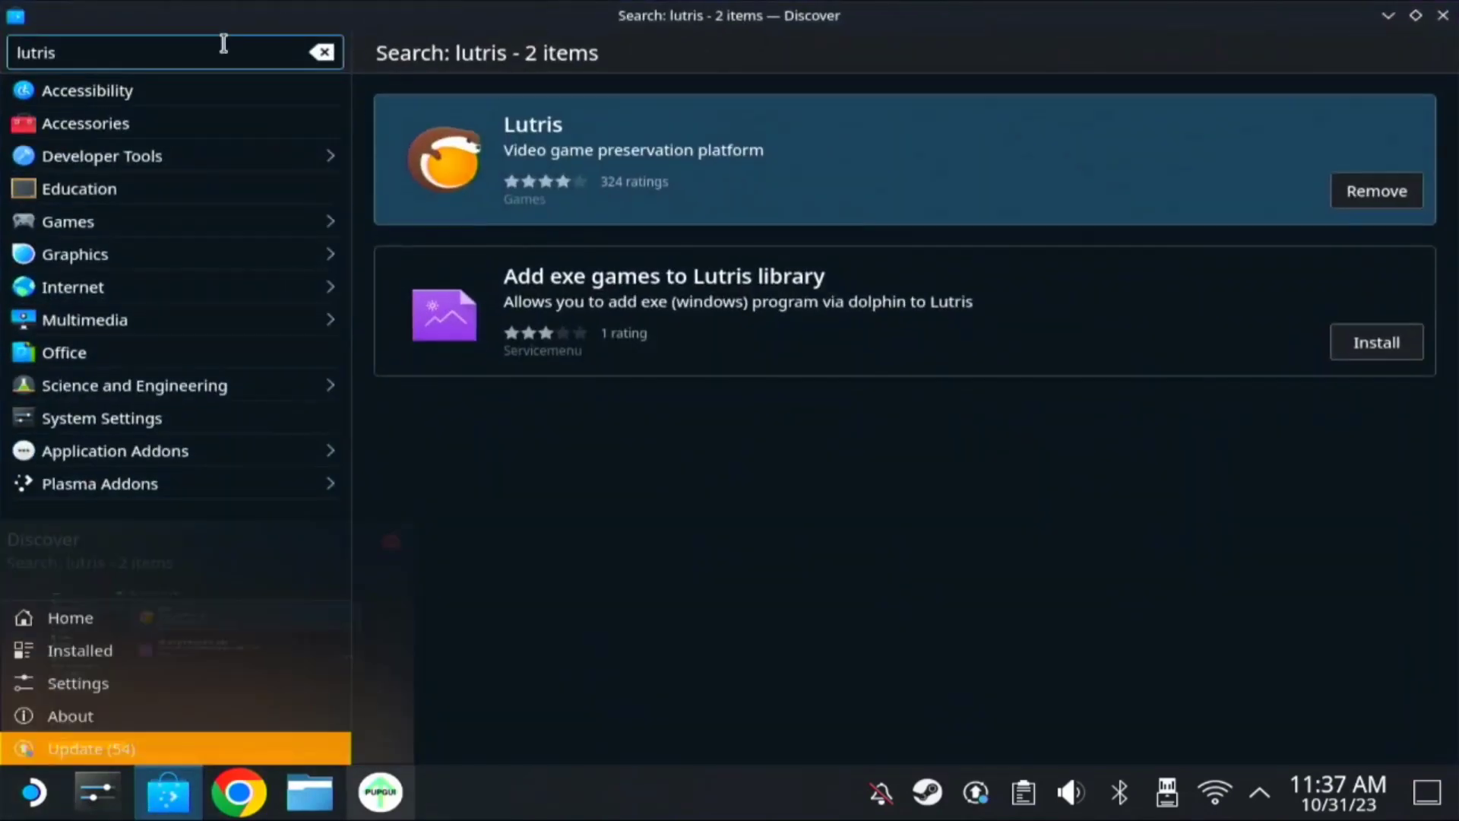
left_click_drag(223, 44, 4, 53)
type("heroic")
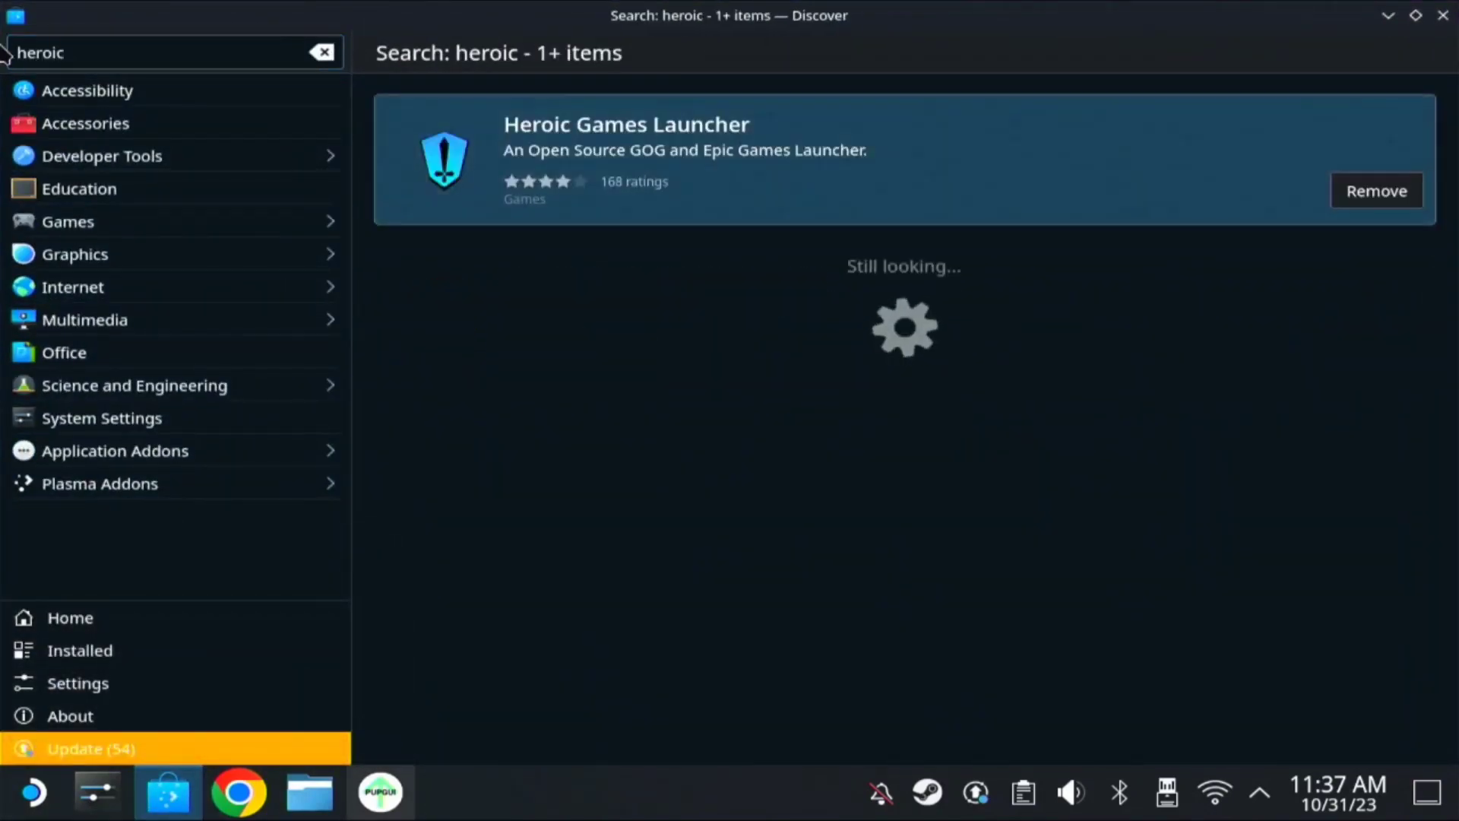
left_click(1387, 15)
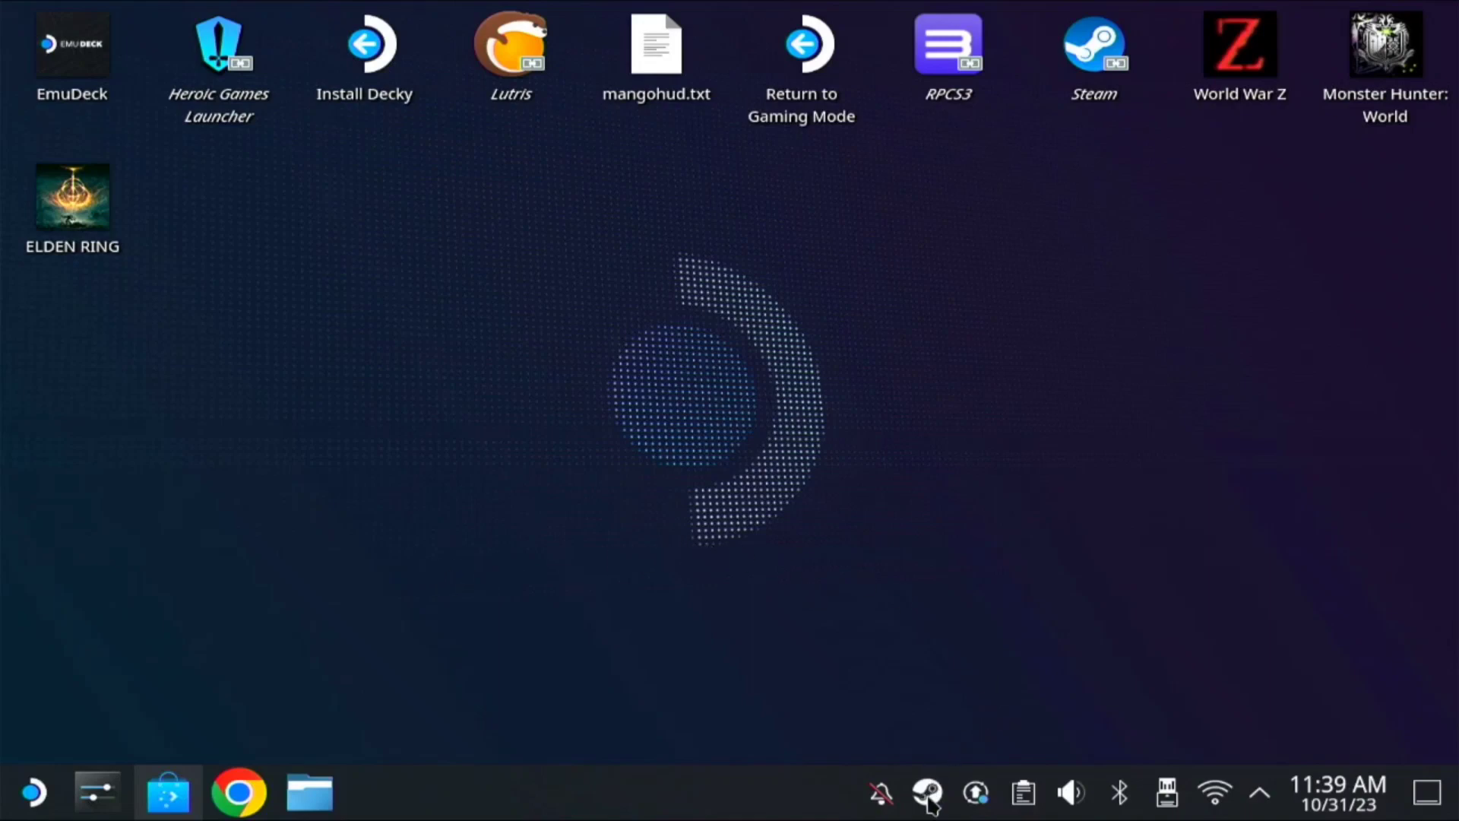
Step: Switch to the Steam library and start adding a non-Steam game
right_click(928, 793)
left_click(959, 574)
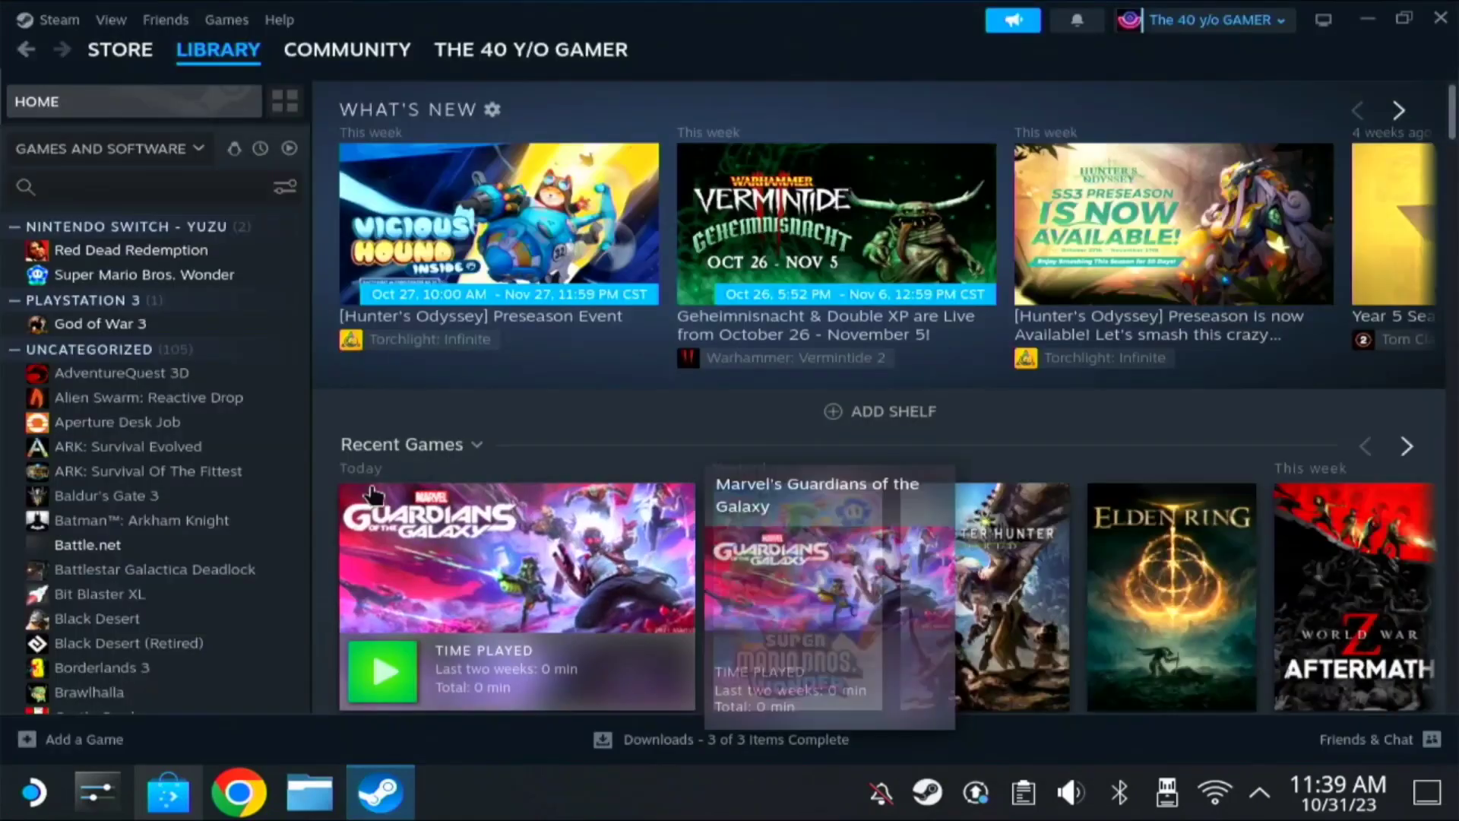
left_click(88, 731)
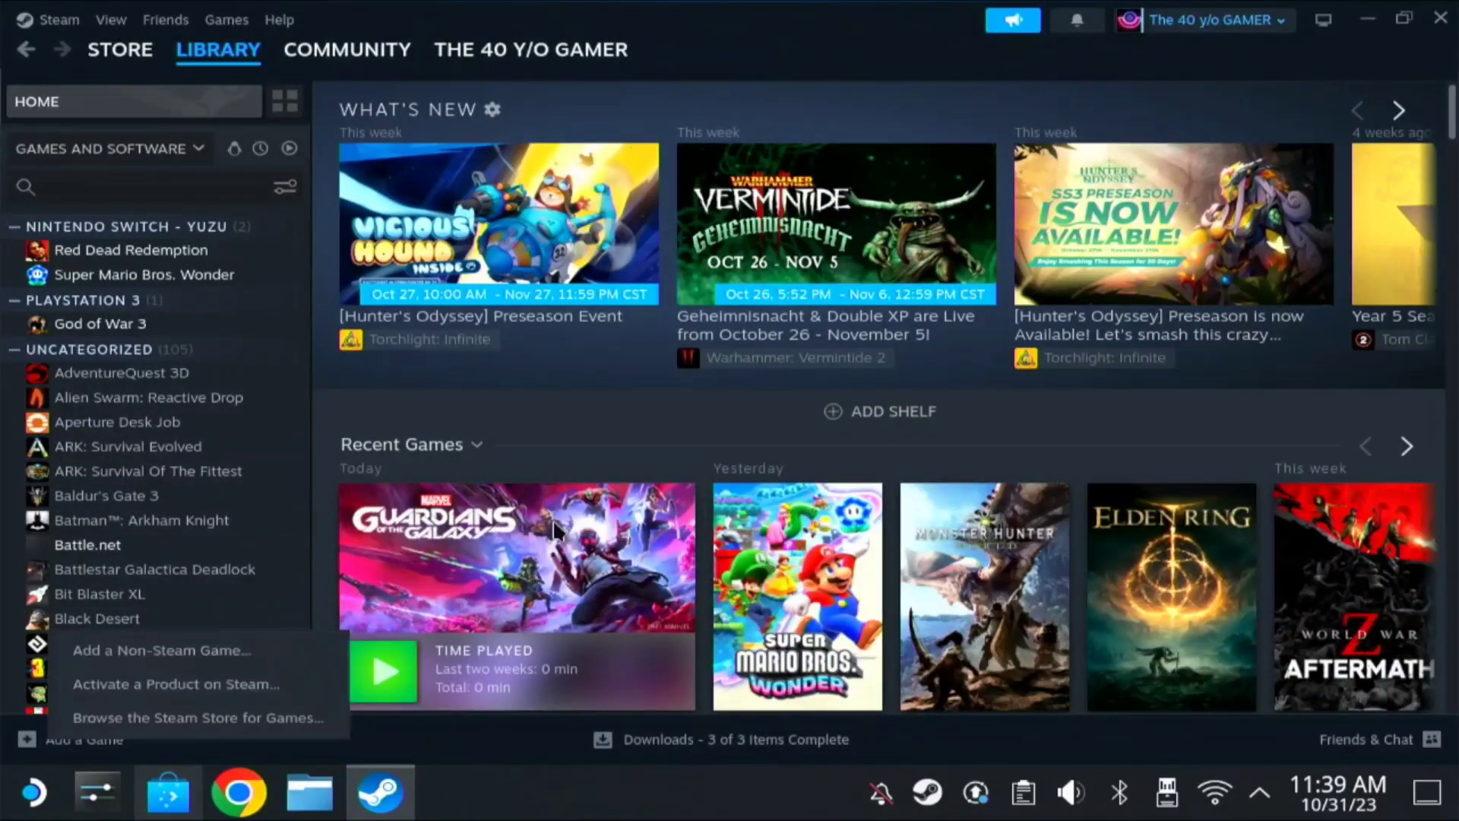
left_click(122, 660)
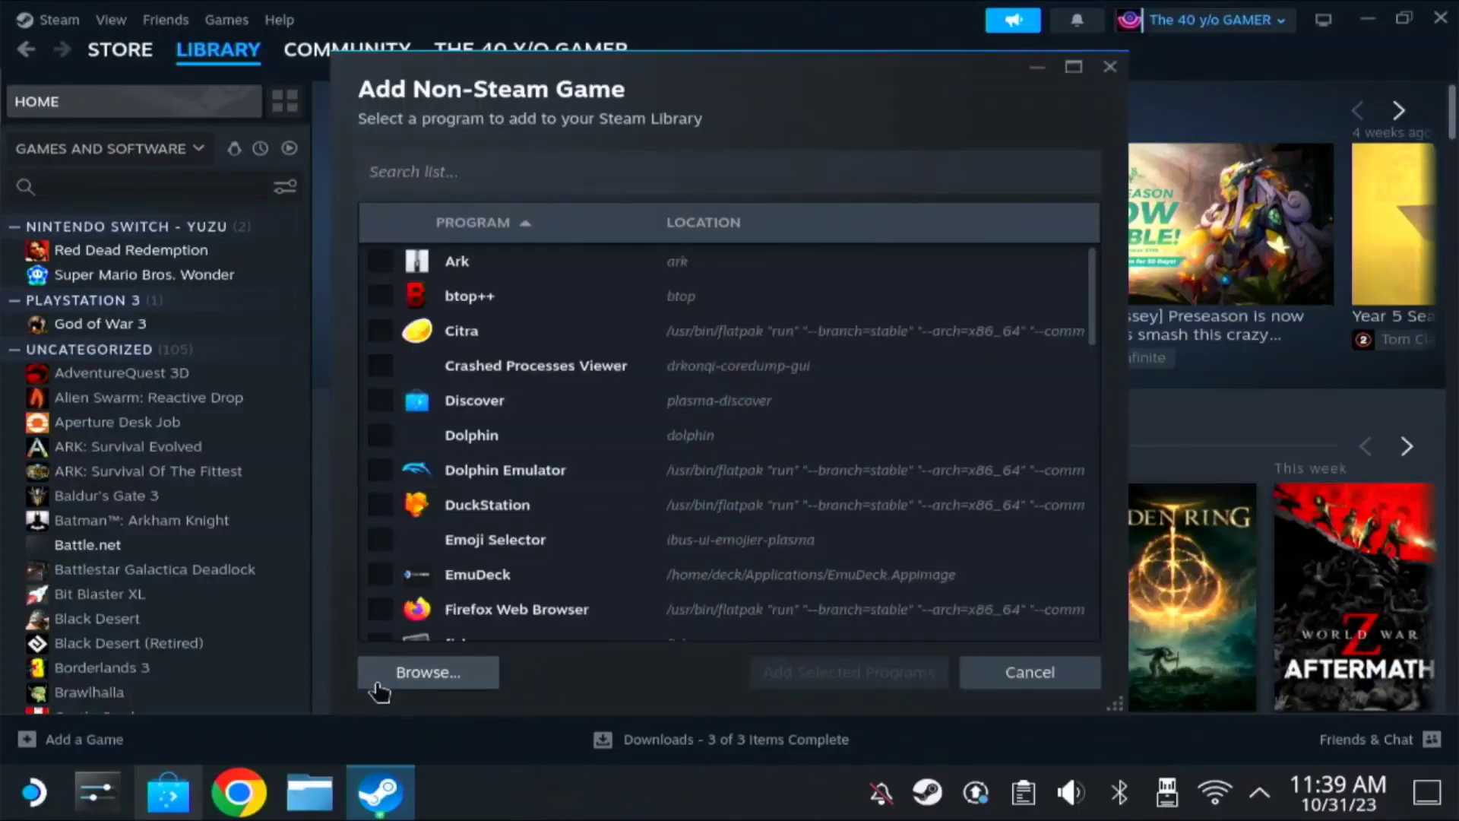
Step: Add GoW.exe from the Games/God of War folder on the SDGames device to the library as a non-Steam game
left_click(400, 668)
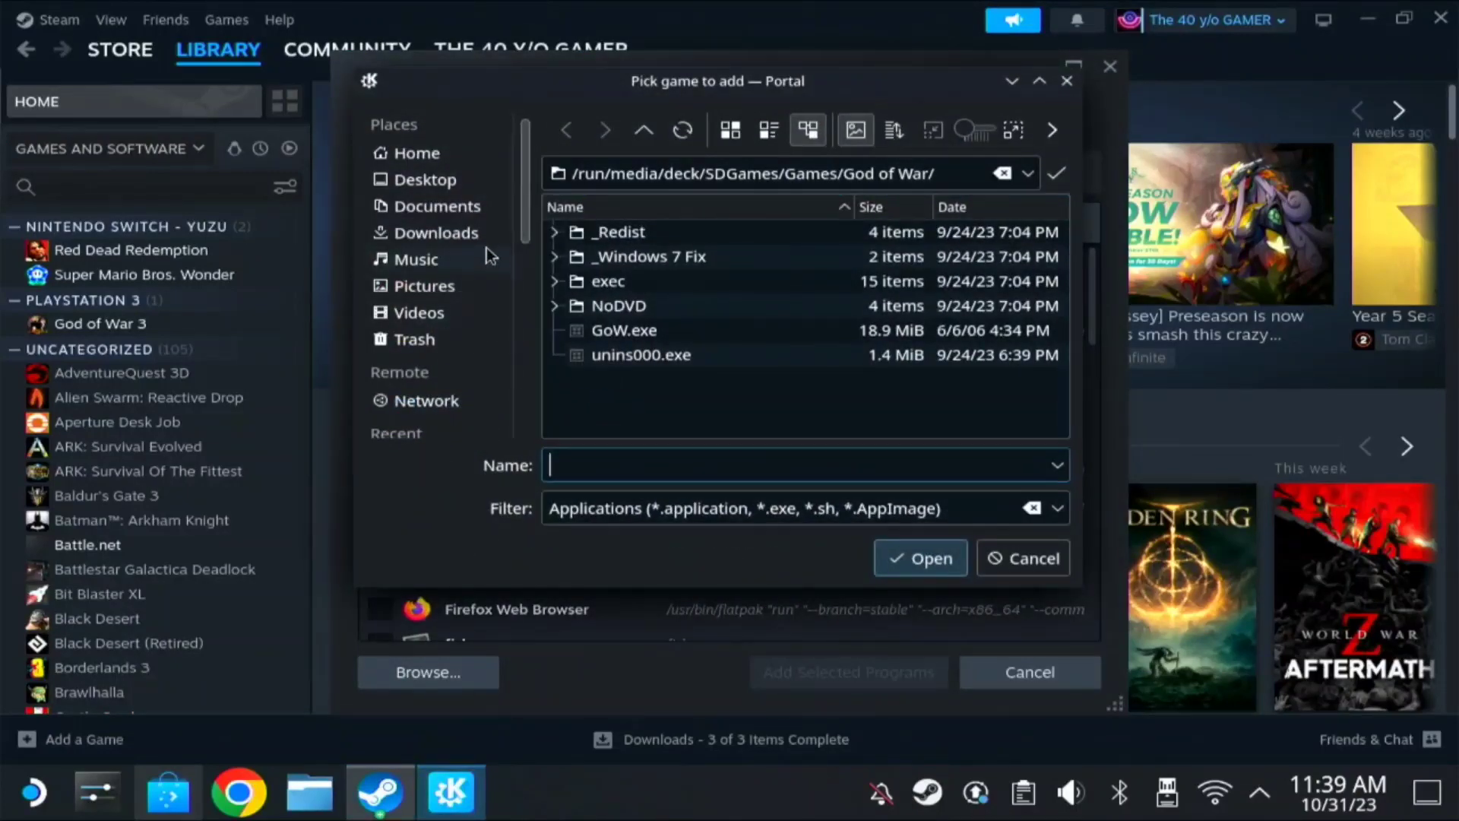
scroll(422, 285, "down", 4)
scroll(433, 255, "up", 3)
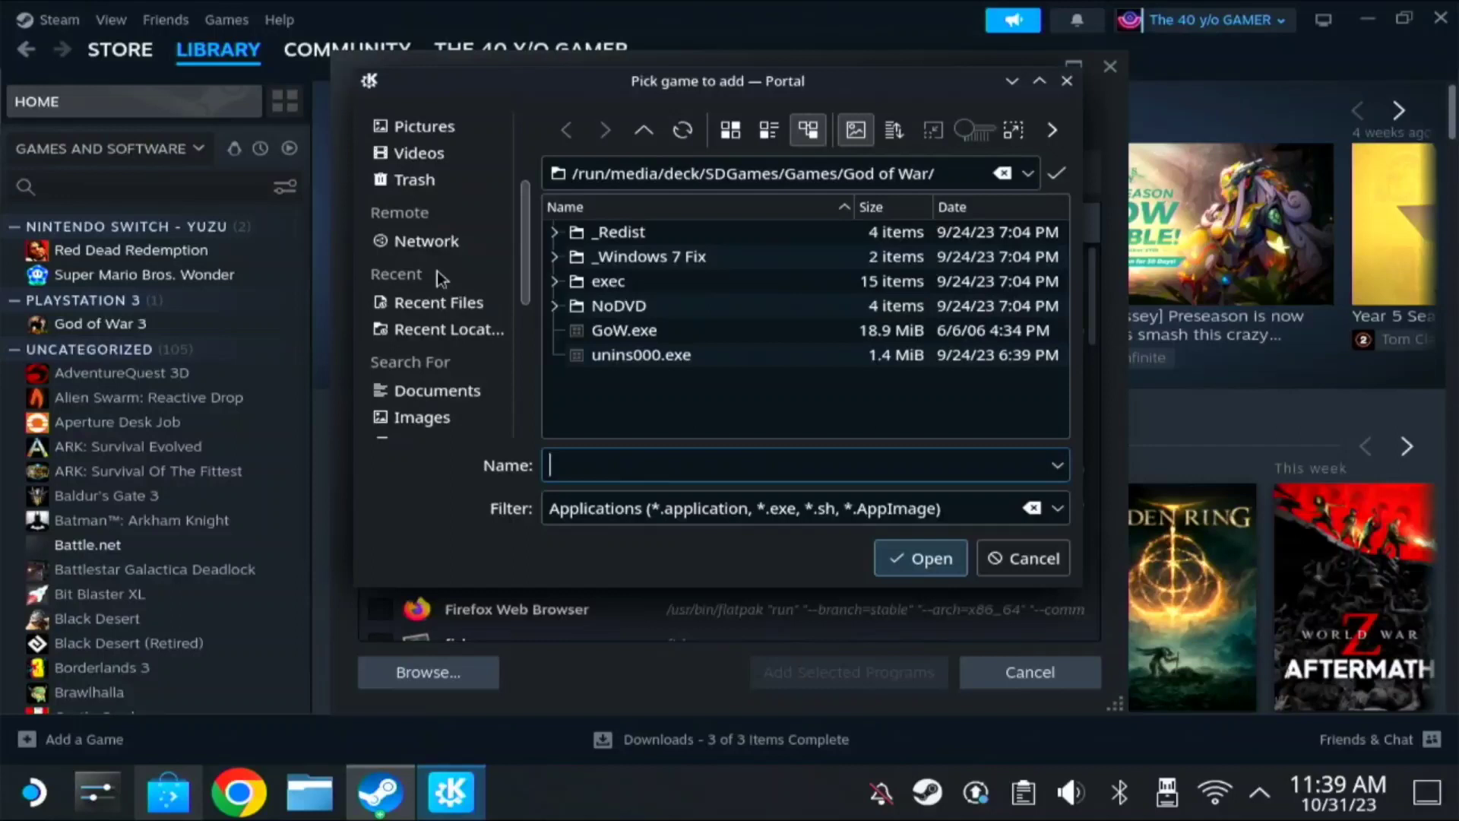
scroll(433, 373, "down", 3)
left_click(439, 394)
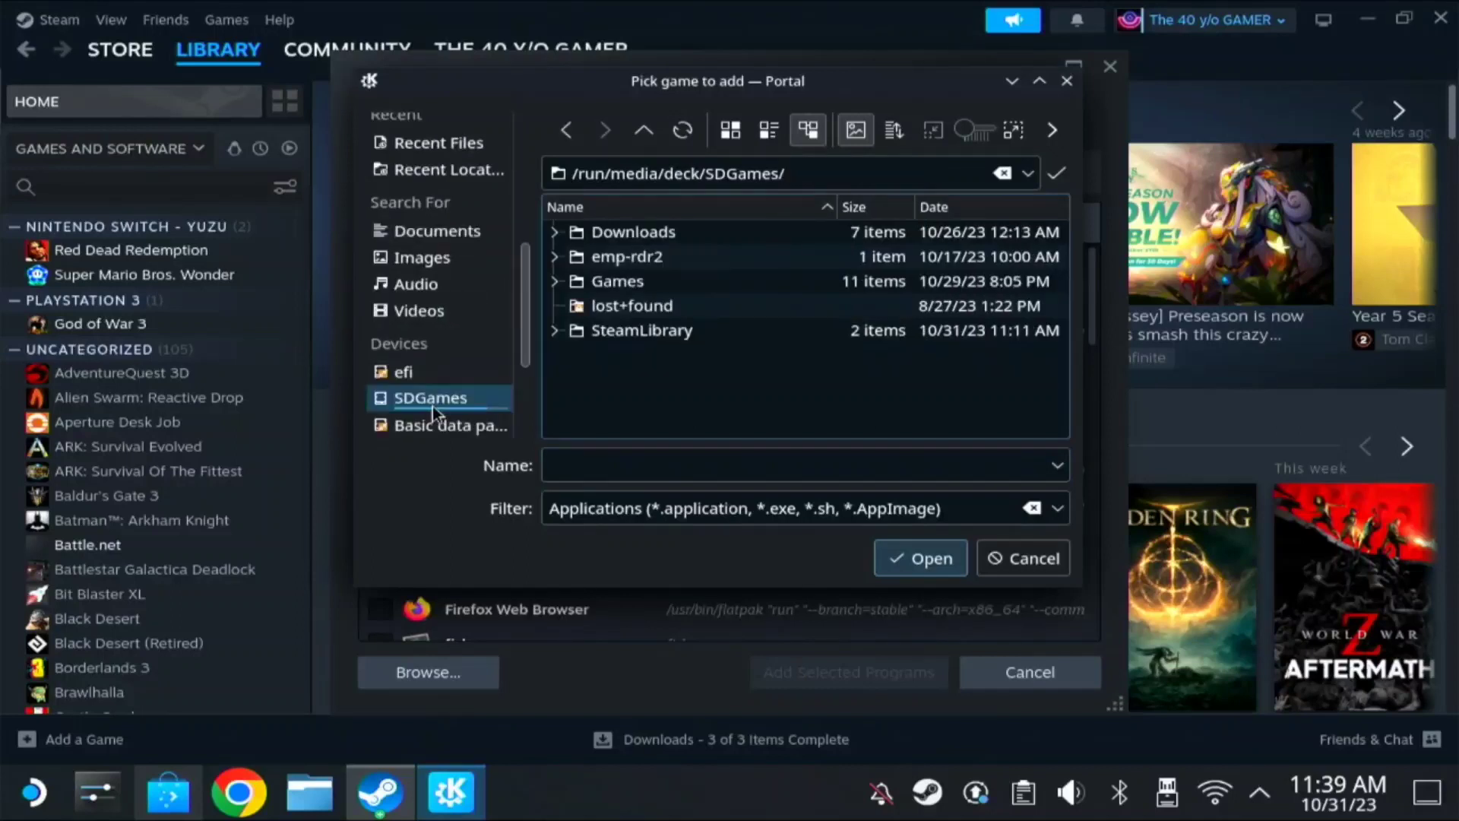
double_click(654, 280)
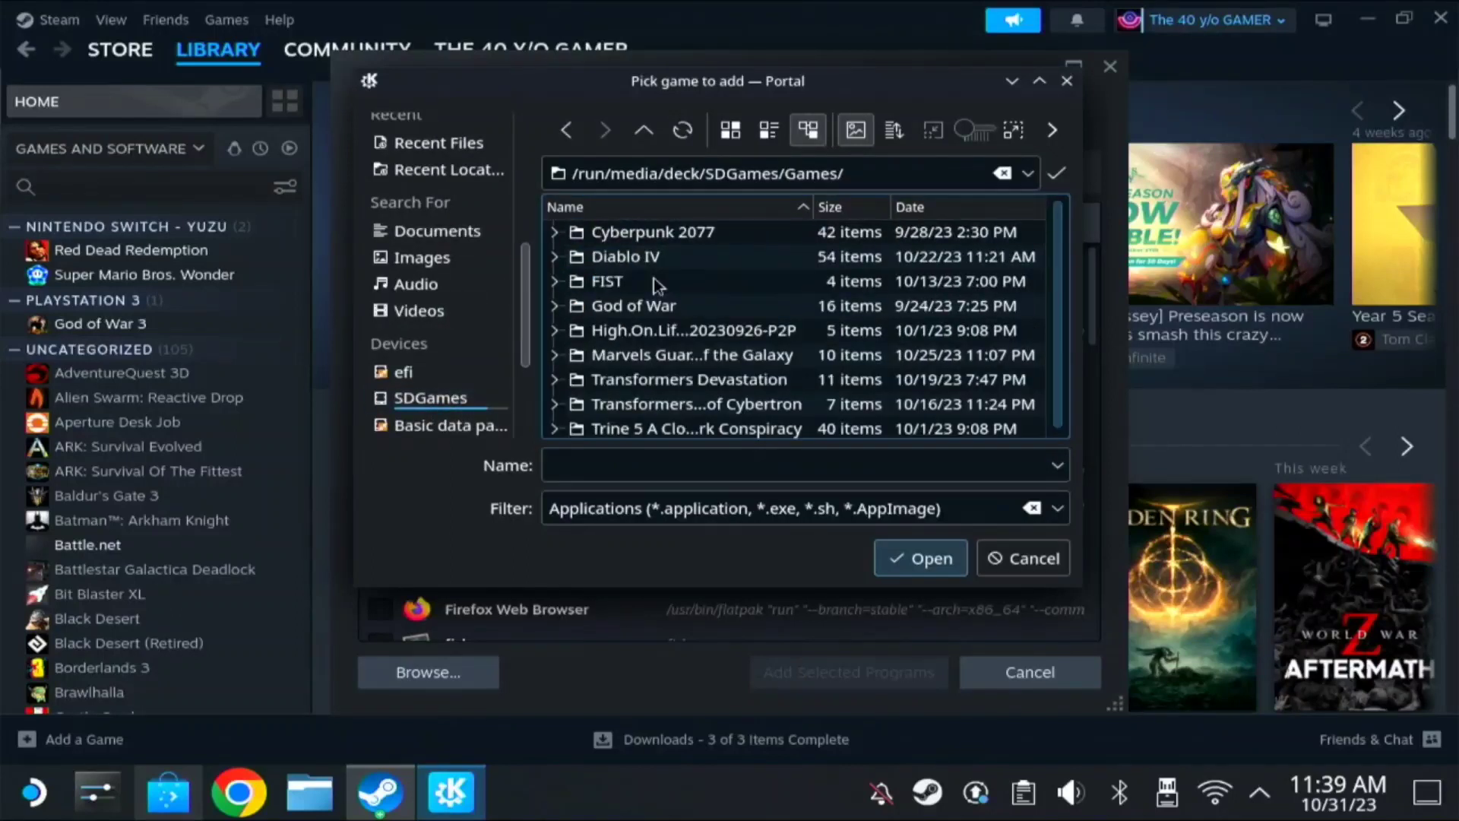
double_click(601, 305)
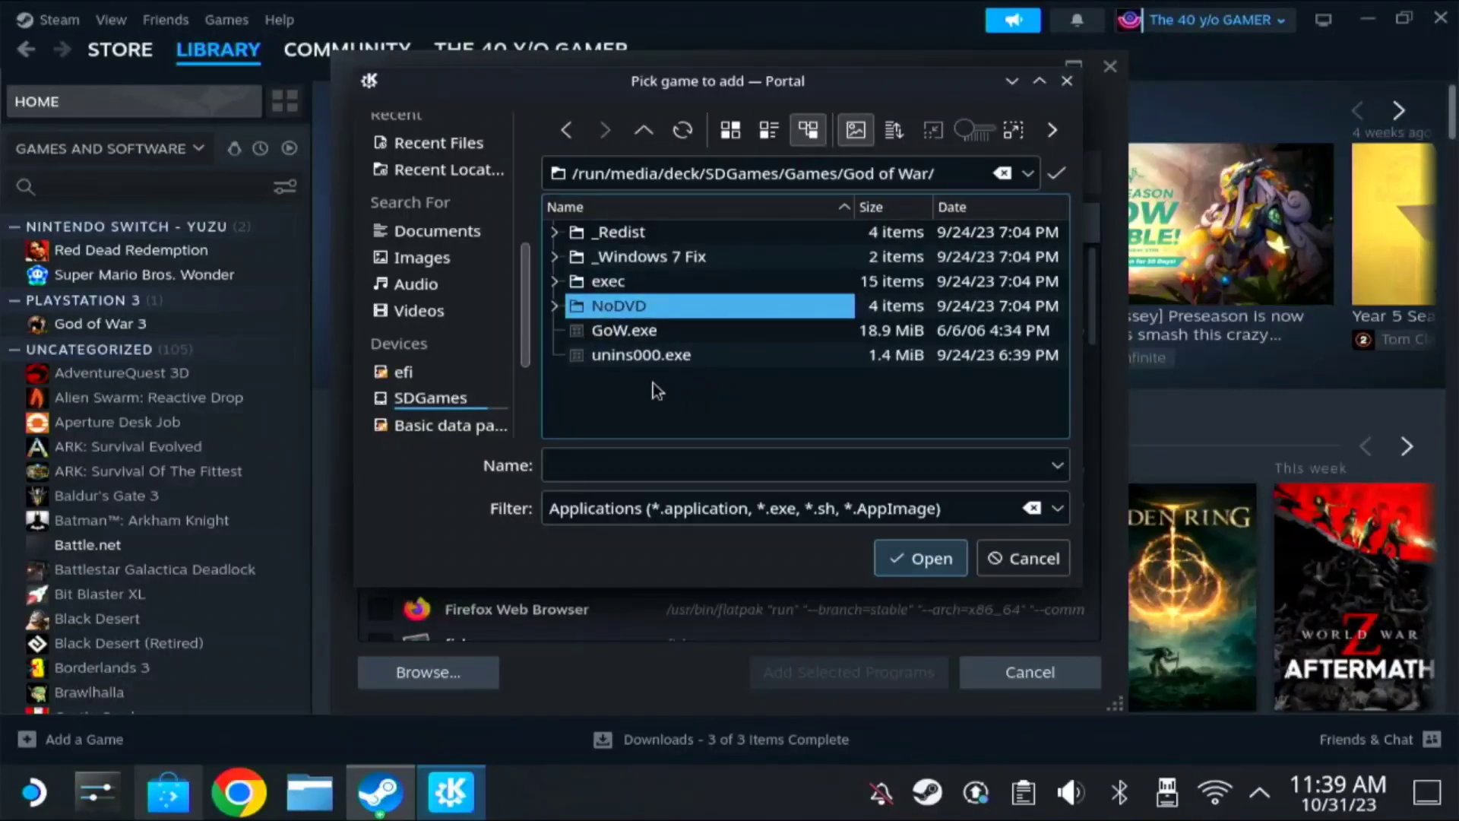
left_click(666, 332)
left_click(924, 559)
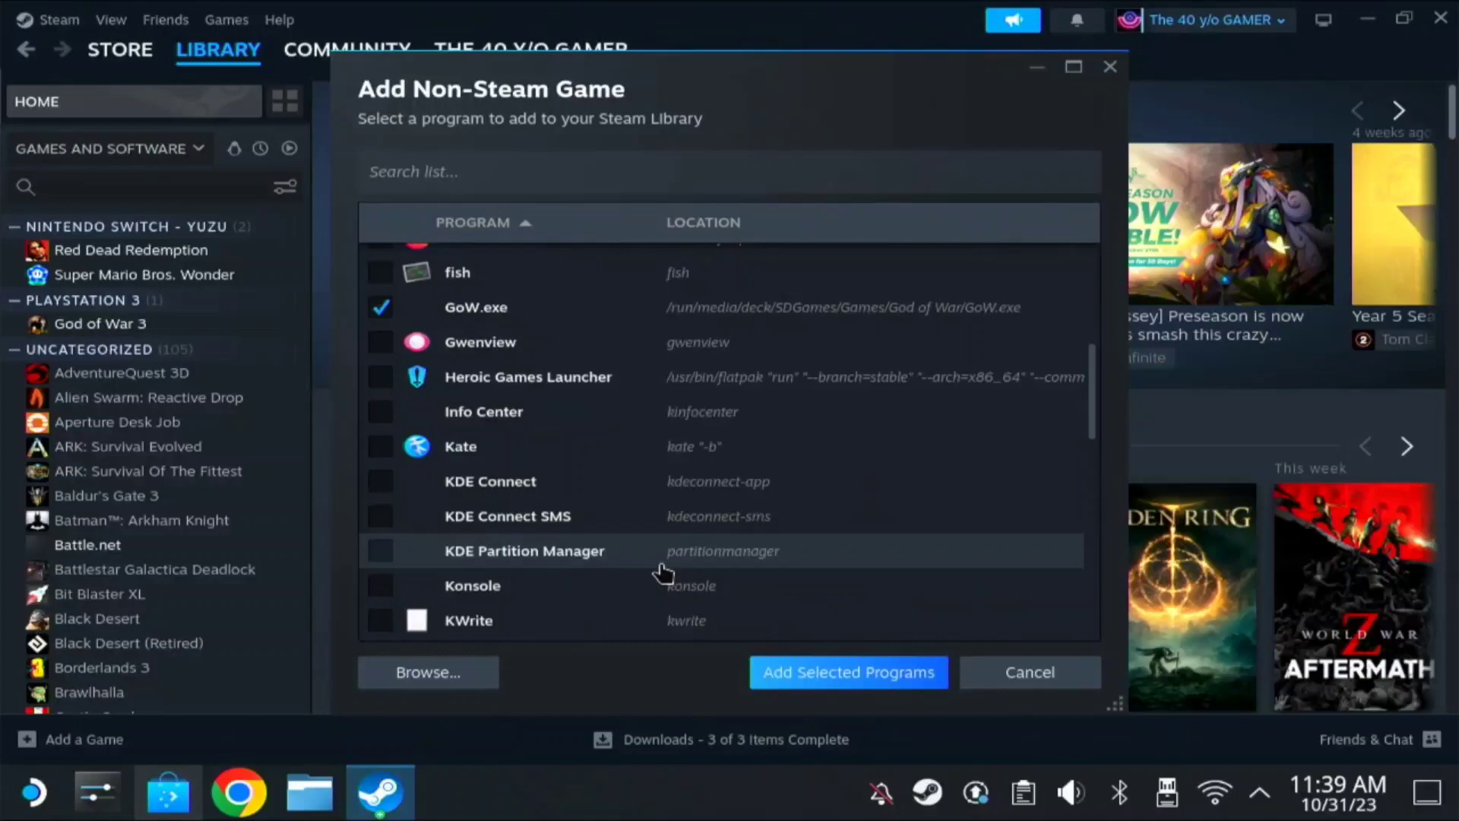
left_click(807, 673)
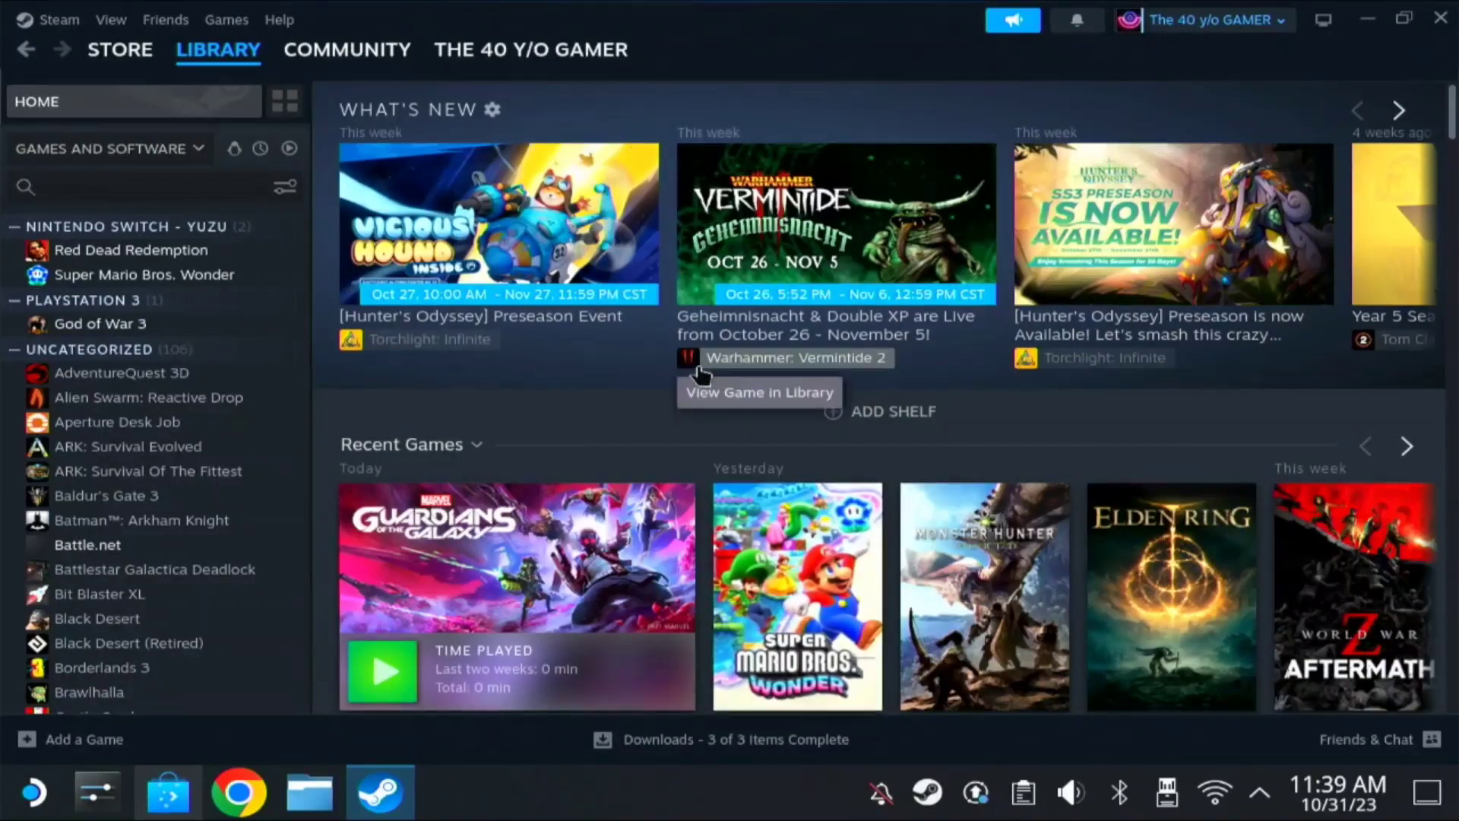
Step: Search the library for "gow" and open the GoW.exe entry
left_click(86, 182)
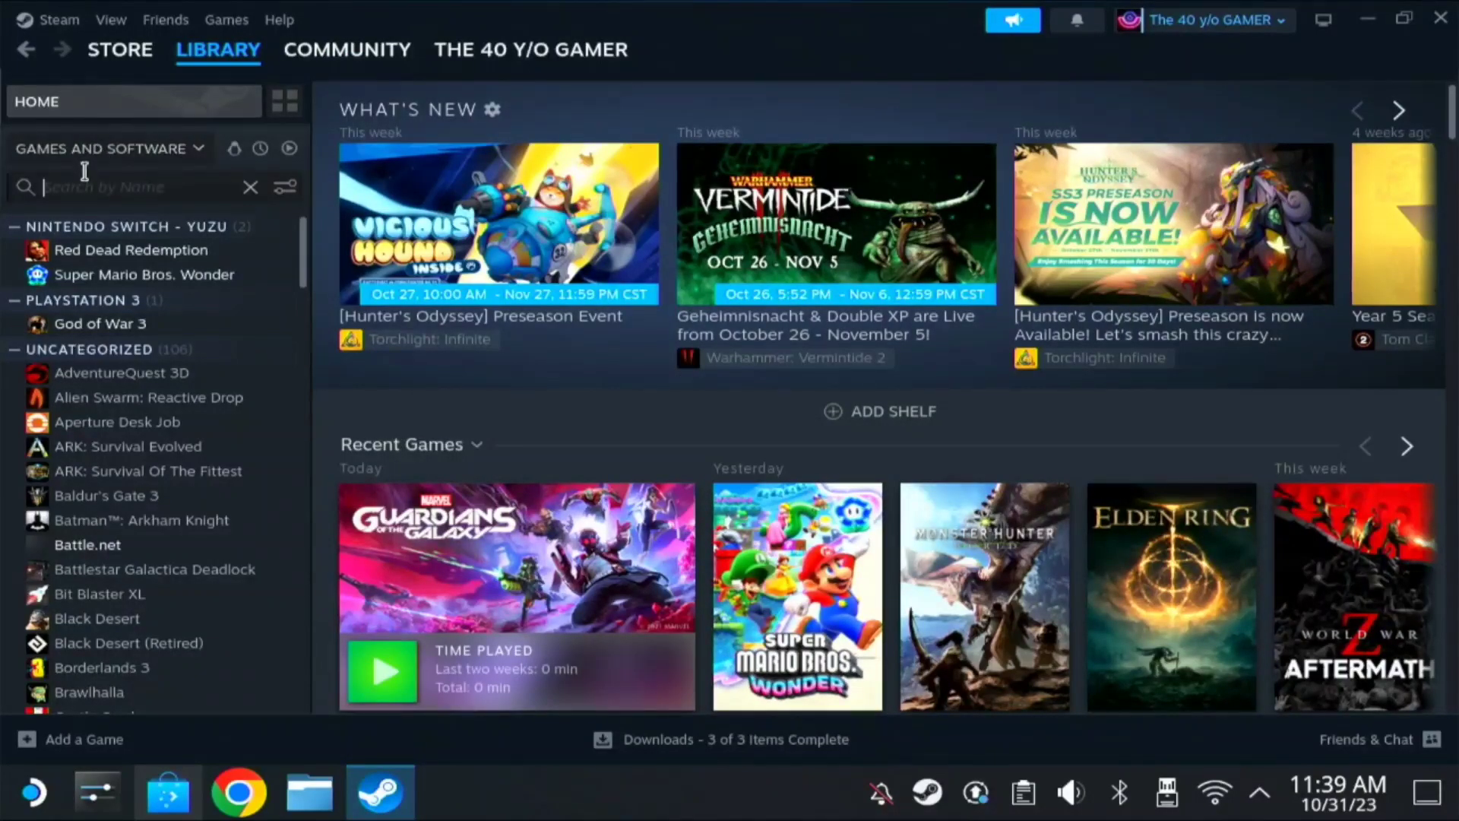
type("gow")
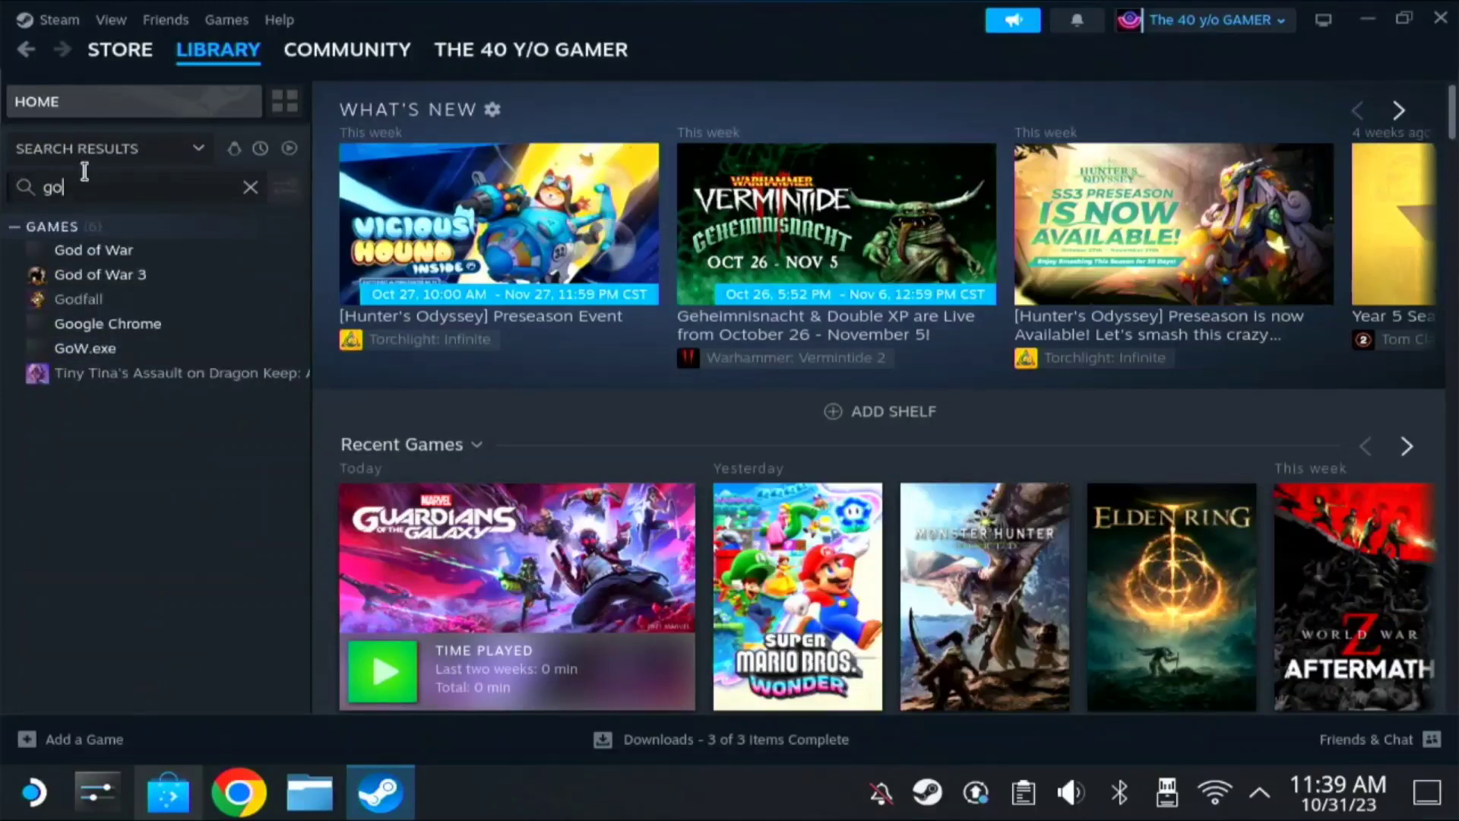
left_click(102, 255)
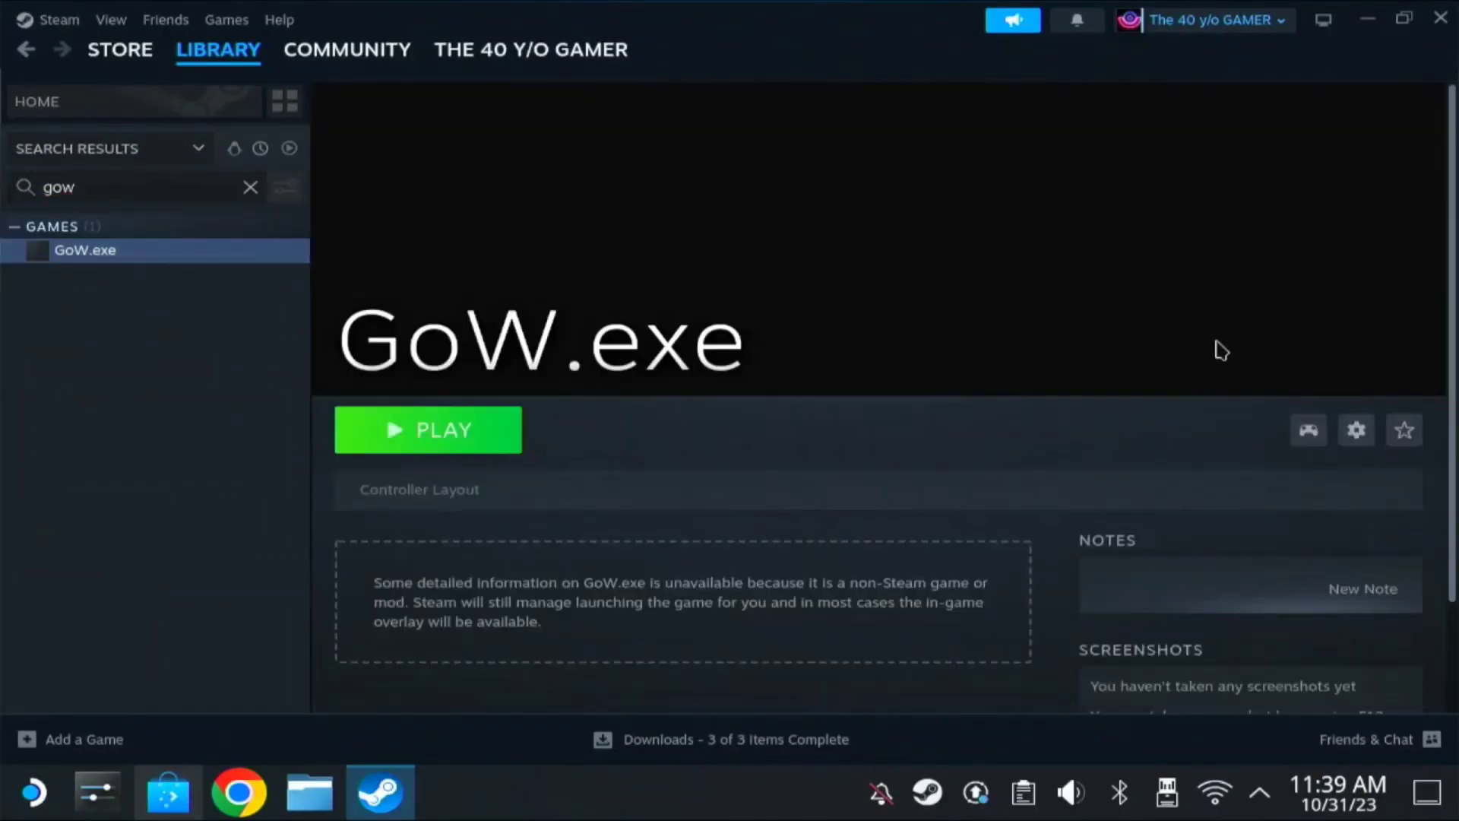
Step: Force the GE-Proton8-22 Steam Play compatibility tool for GoW.exe and close its properties
left_click(1356, 431)
left_click(1284, 574)
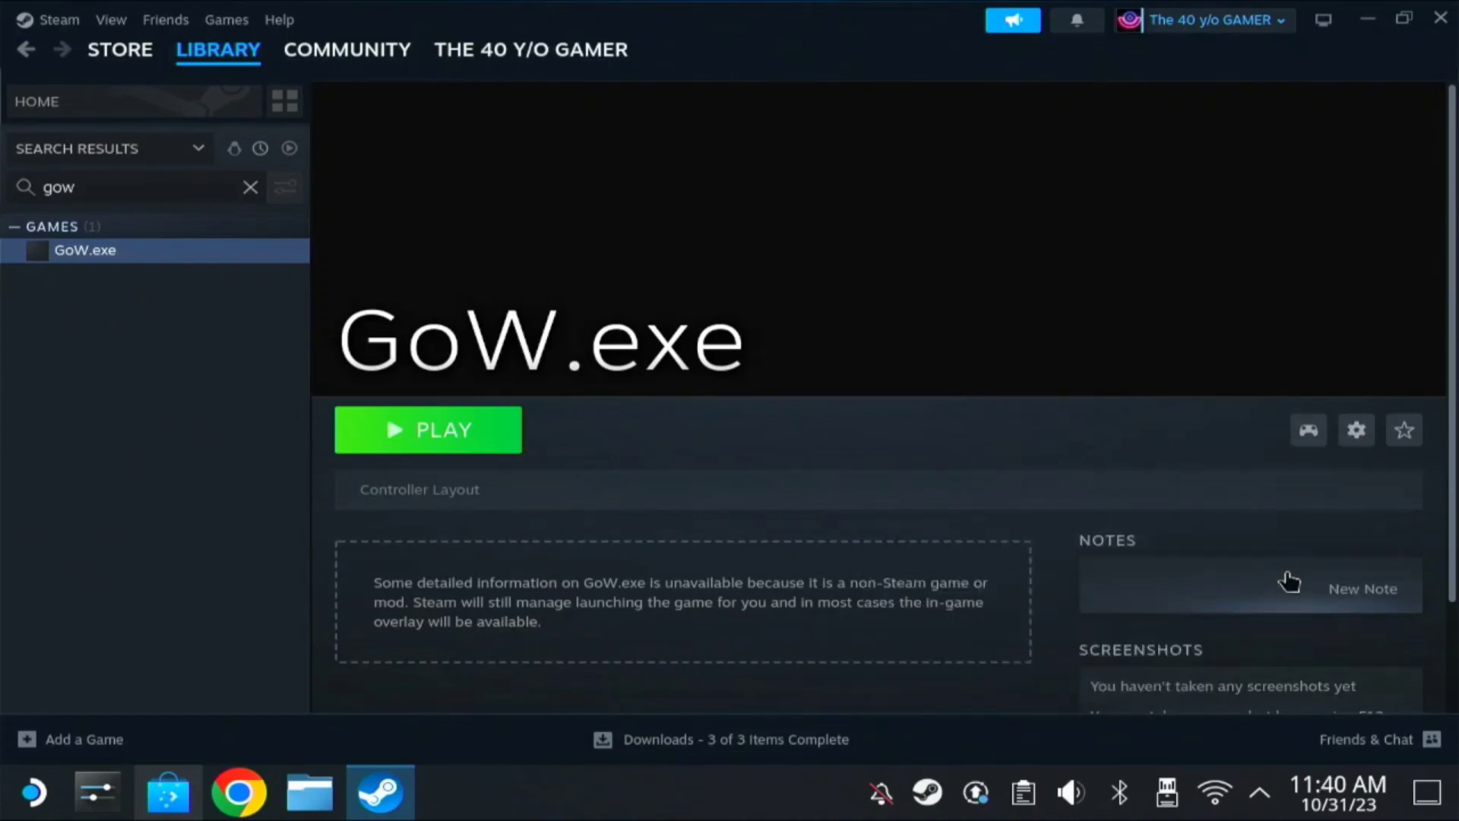
left_click(369, 228)
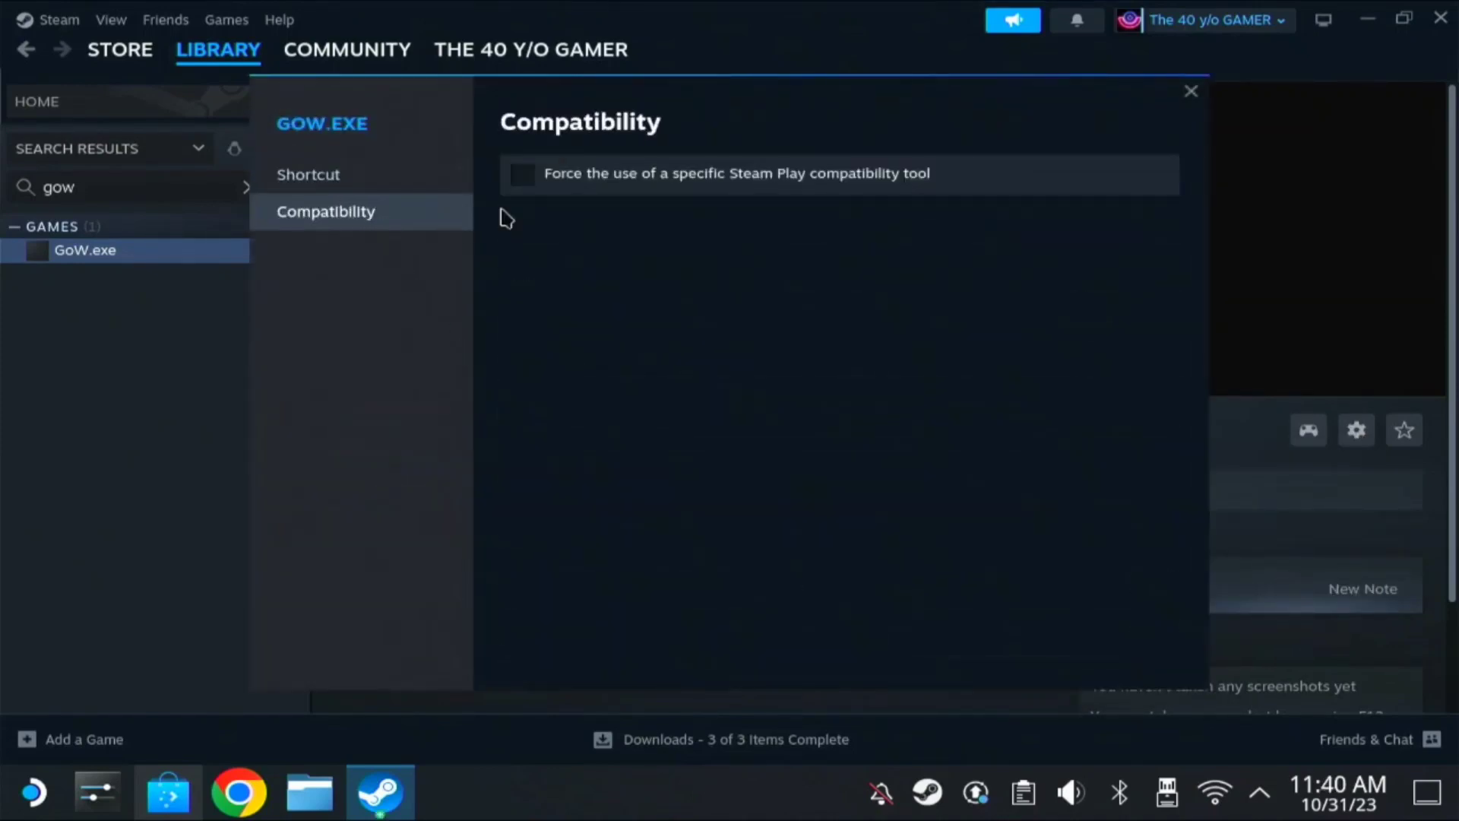
left_click(523, 175)
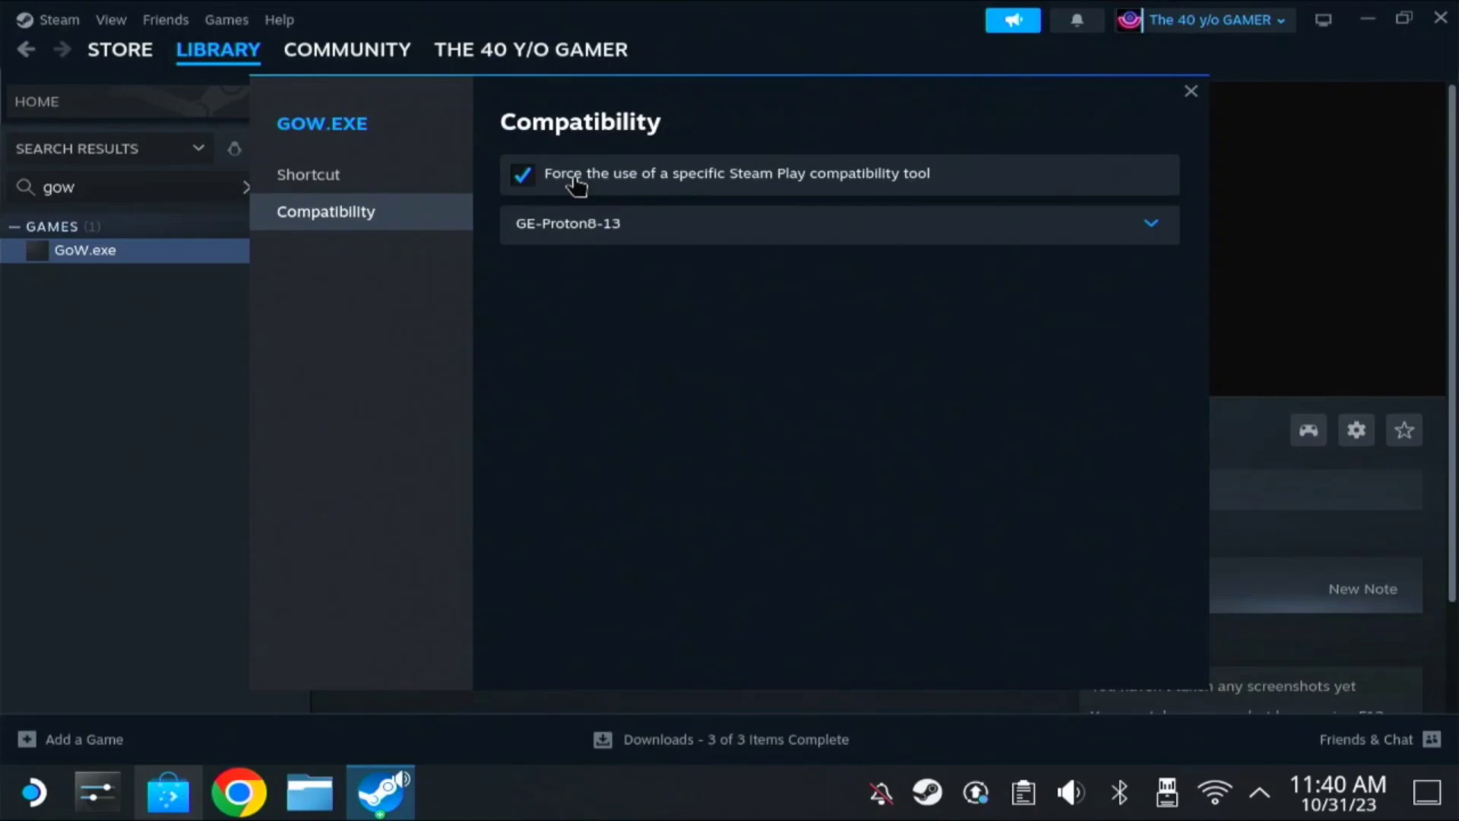
left_click(625, 226)
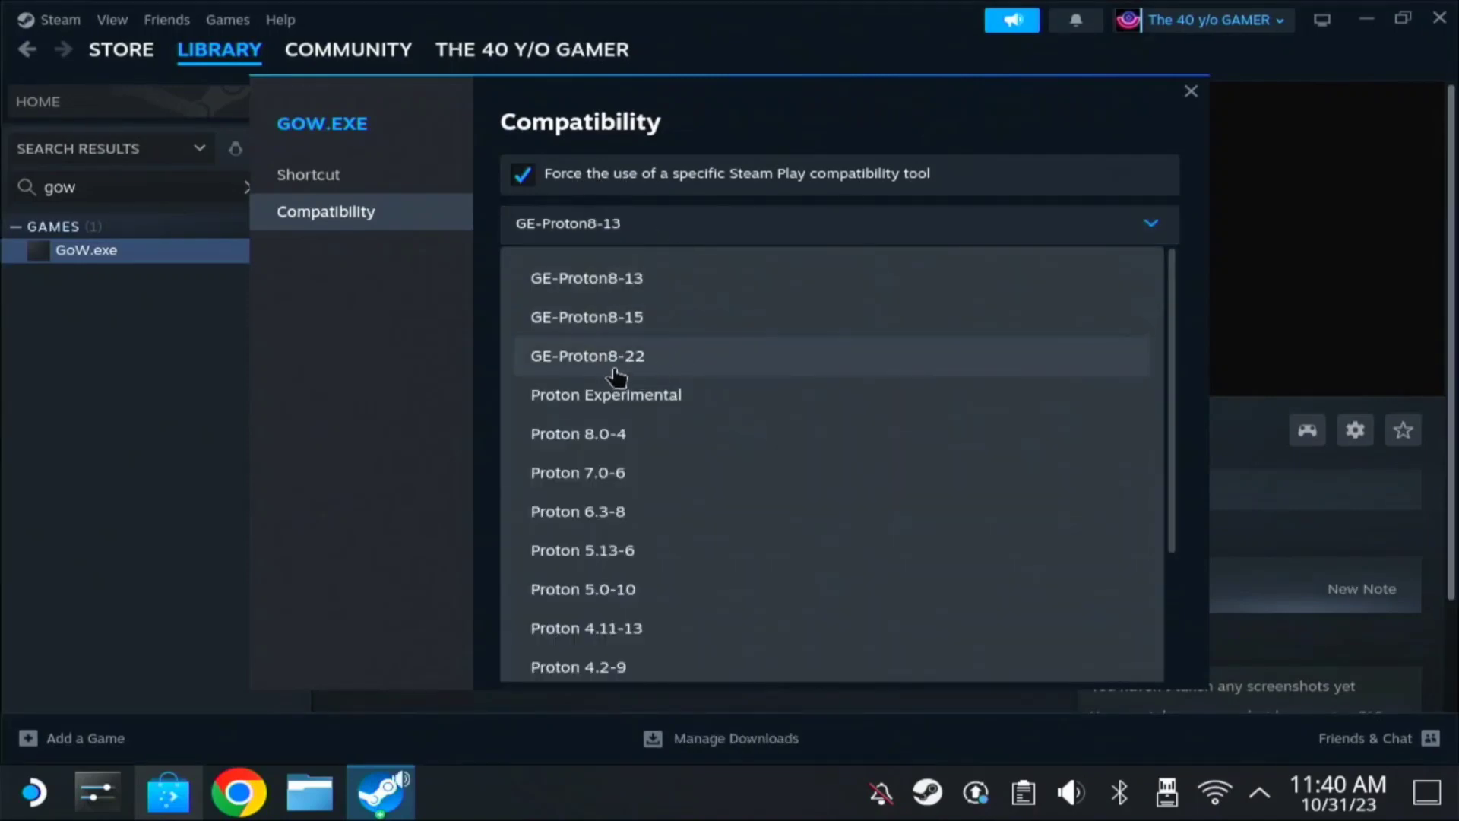
left_click(617, 364)
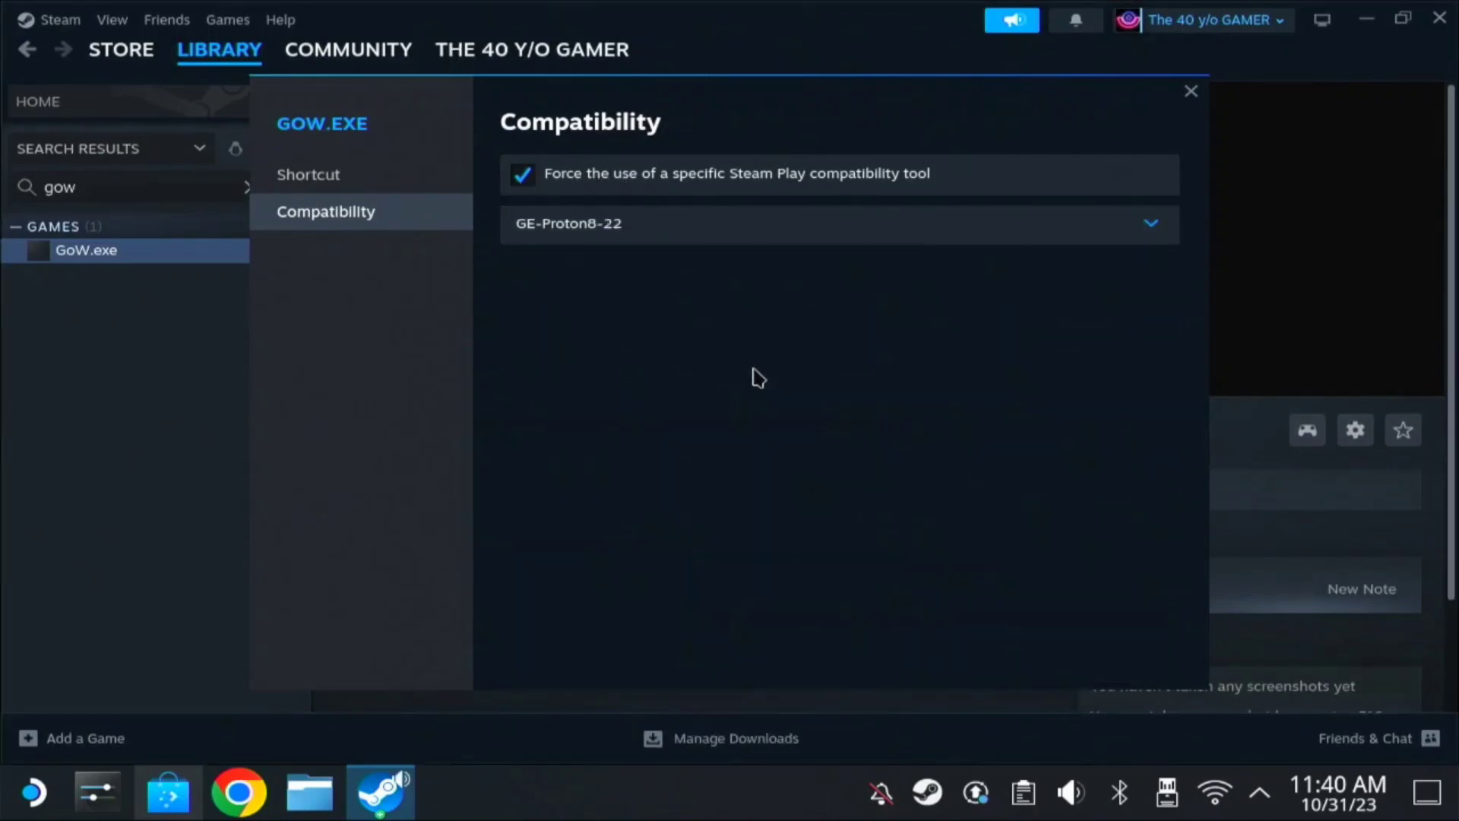
left_click(1190, 92)
Step: Launch GoW.exe from the Steam library, accept the game's data collection request, and minimize Steam
left_click(467, 454)
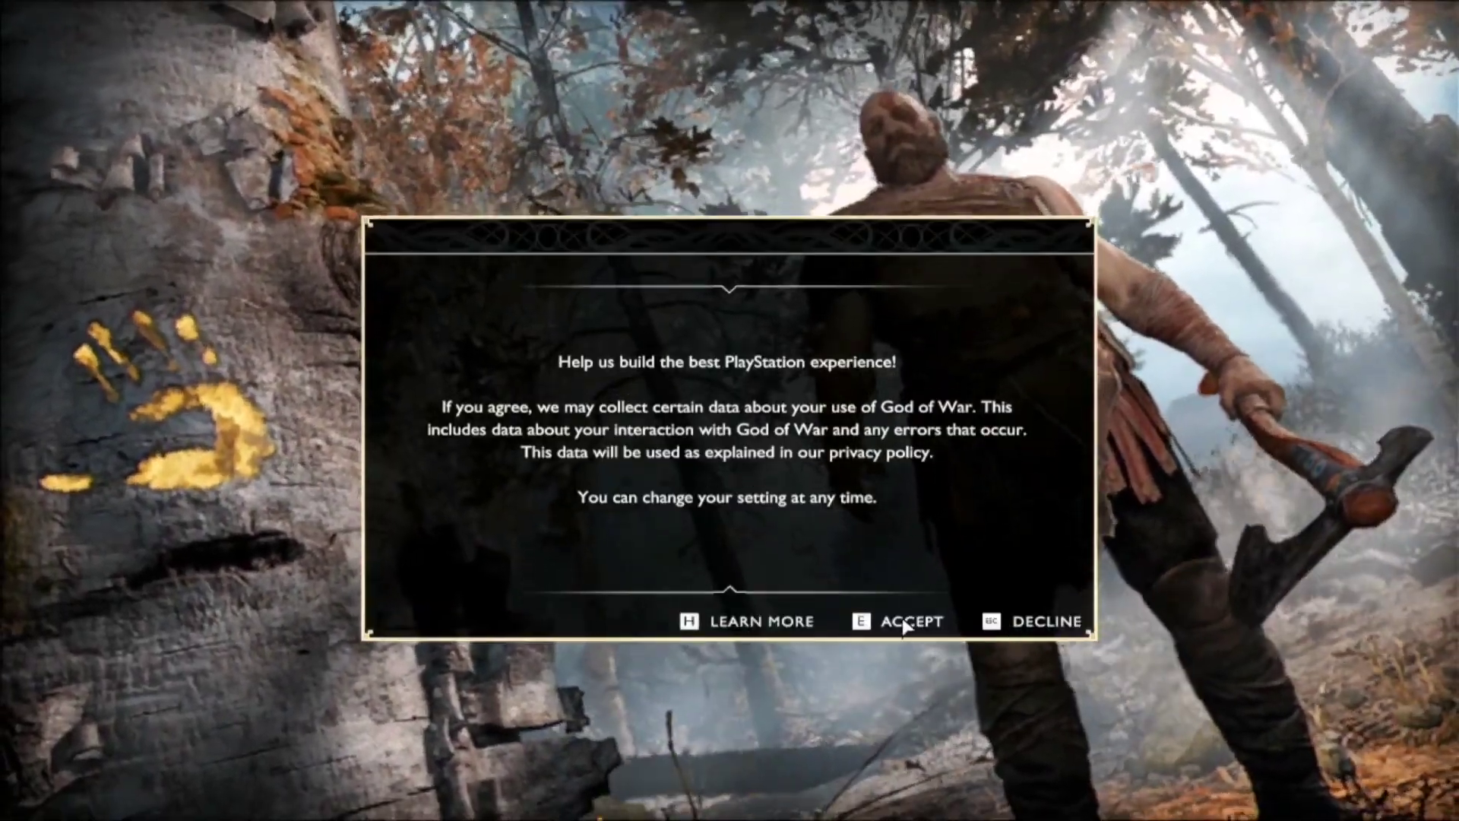
left_click(899, 621)
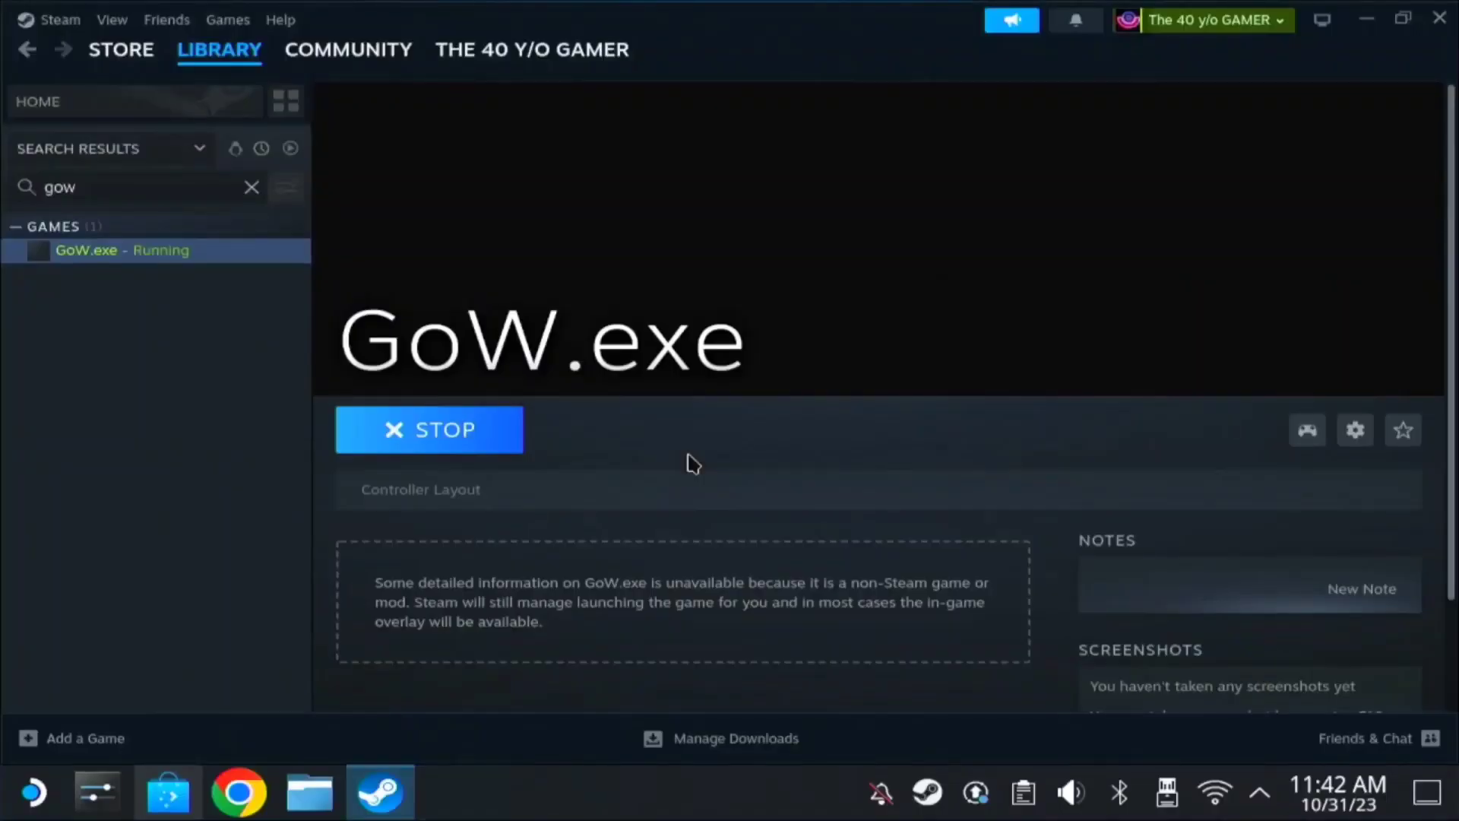
left_click(1367, 21)
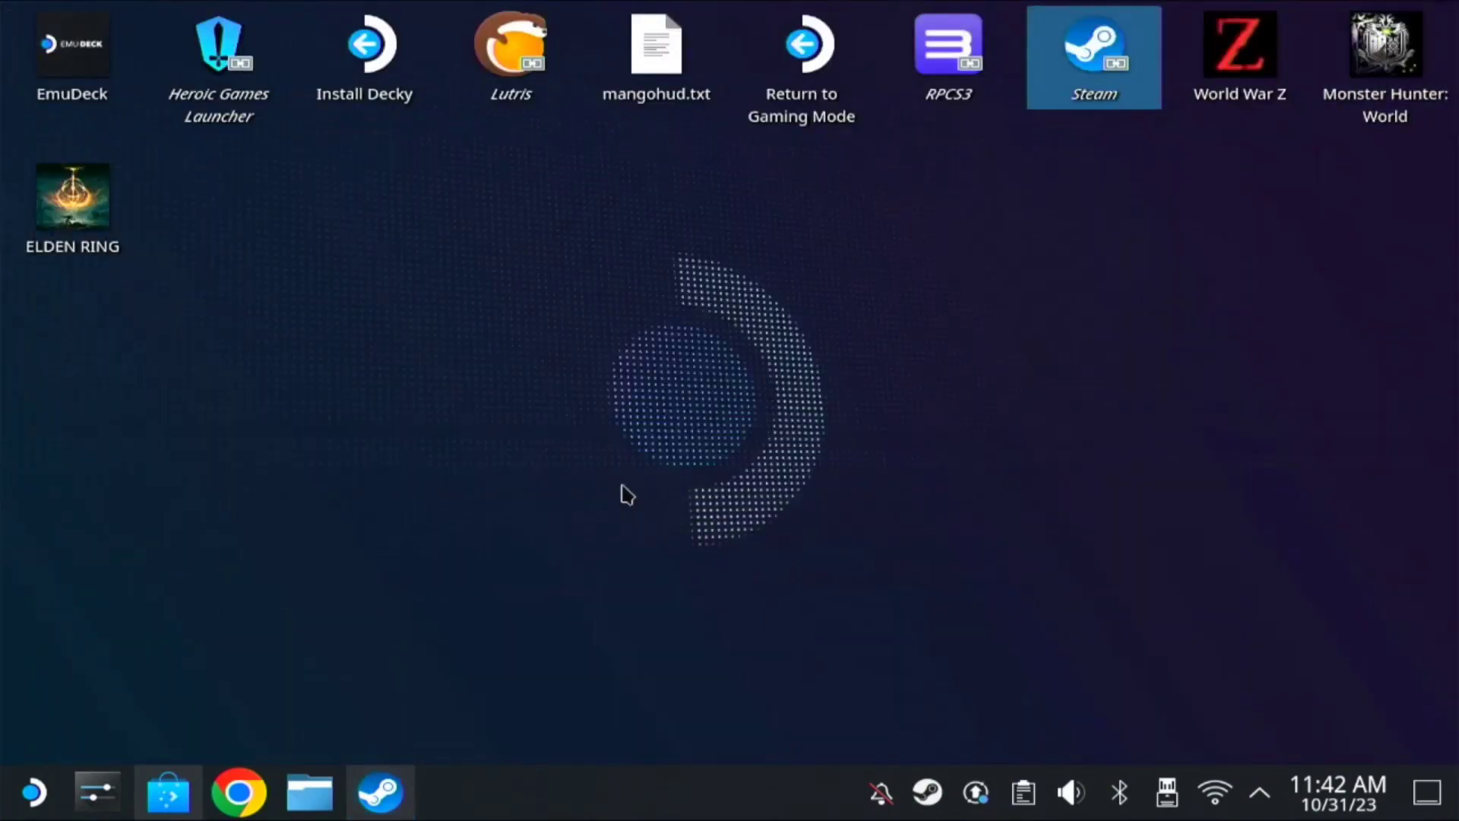
Step: Open Lutris and start adding a locally installed game named "God of War" with the Wine (Runs Windows games) runner
double_click(504, 48)
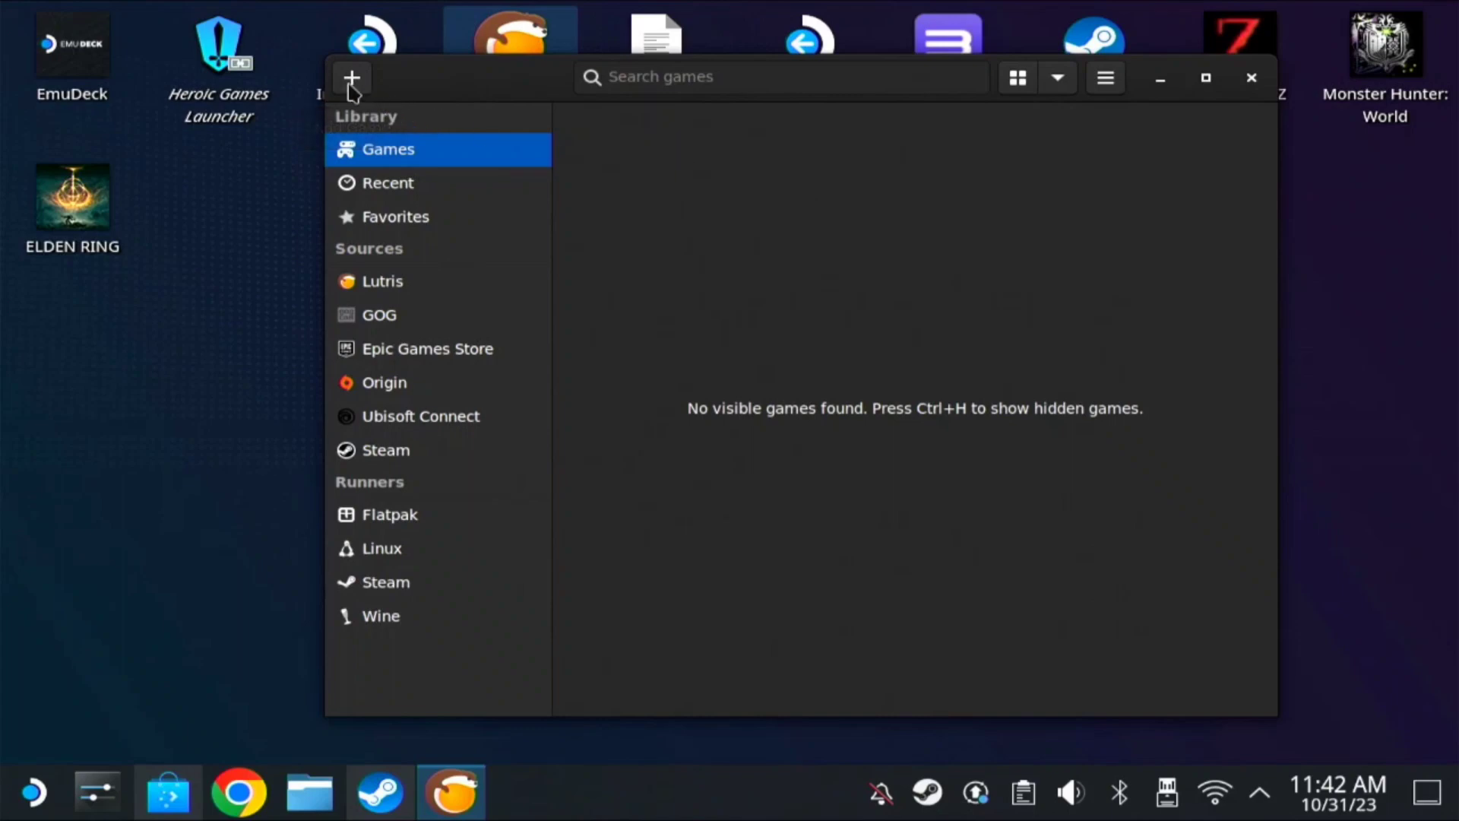
left_click(352, 82)
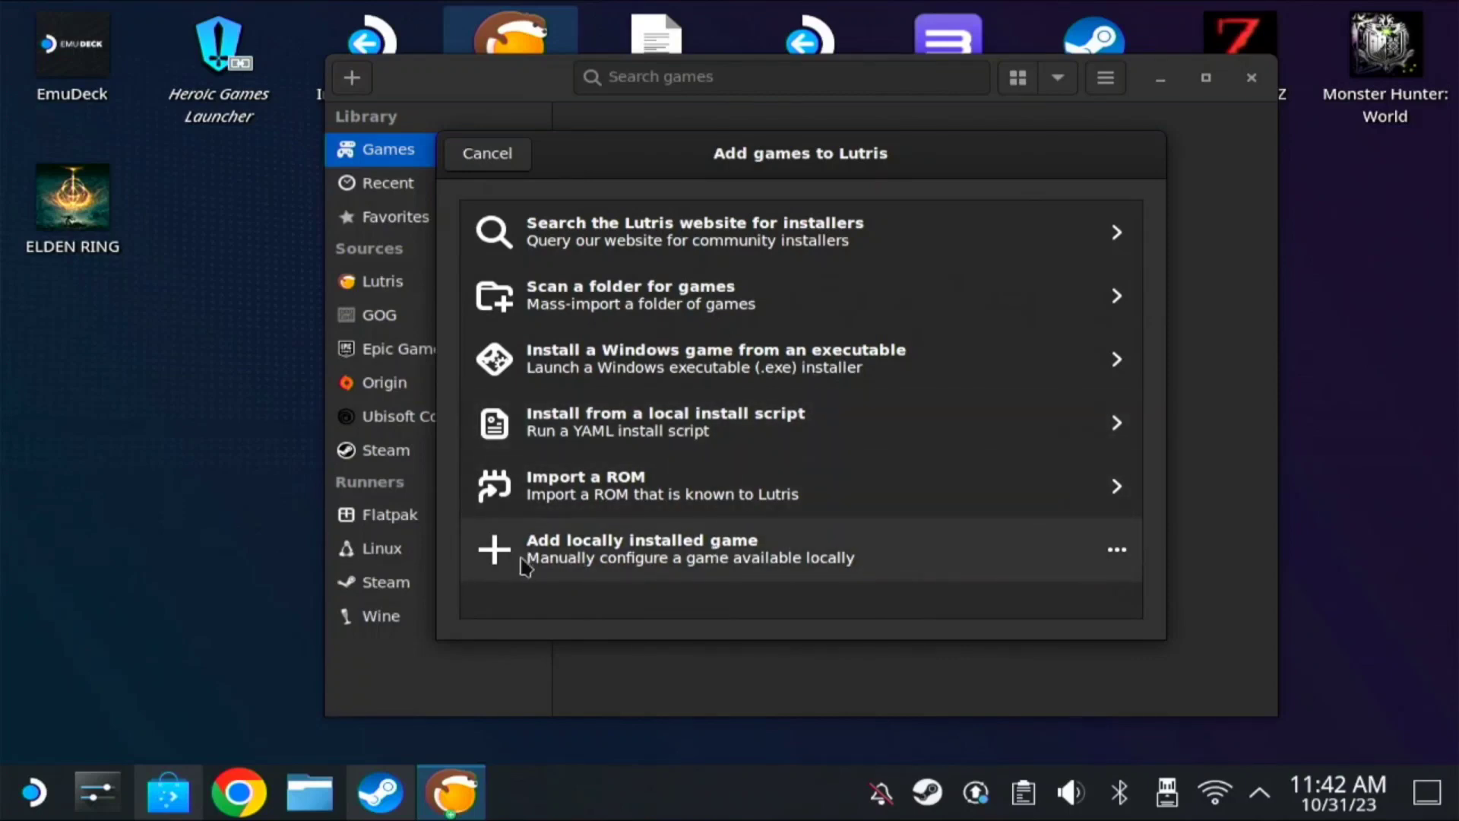
left_click(707, 560)
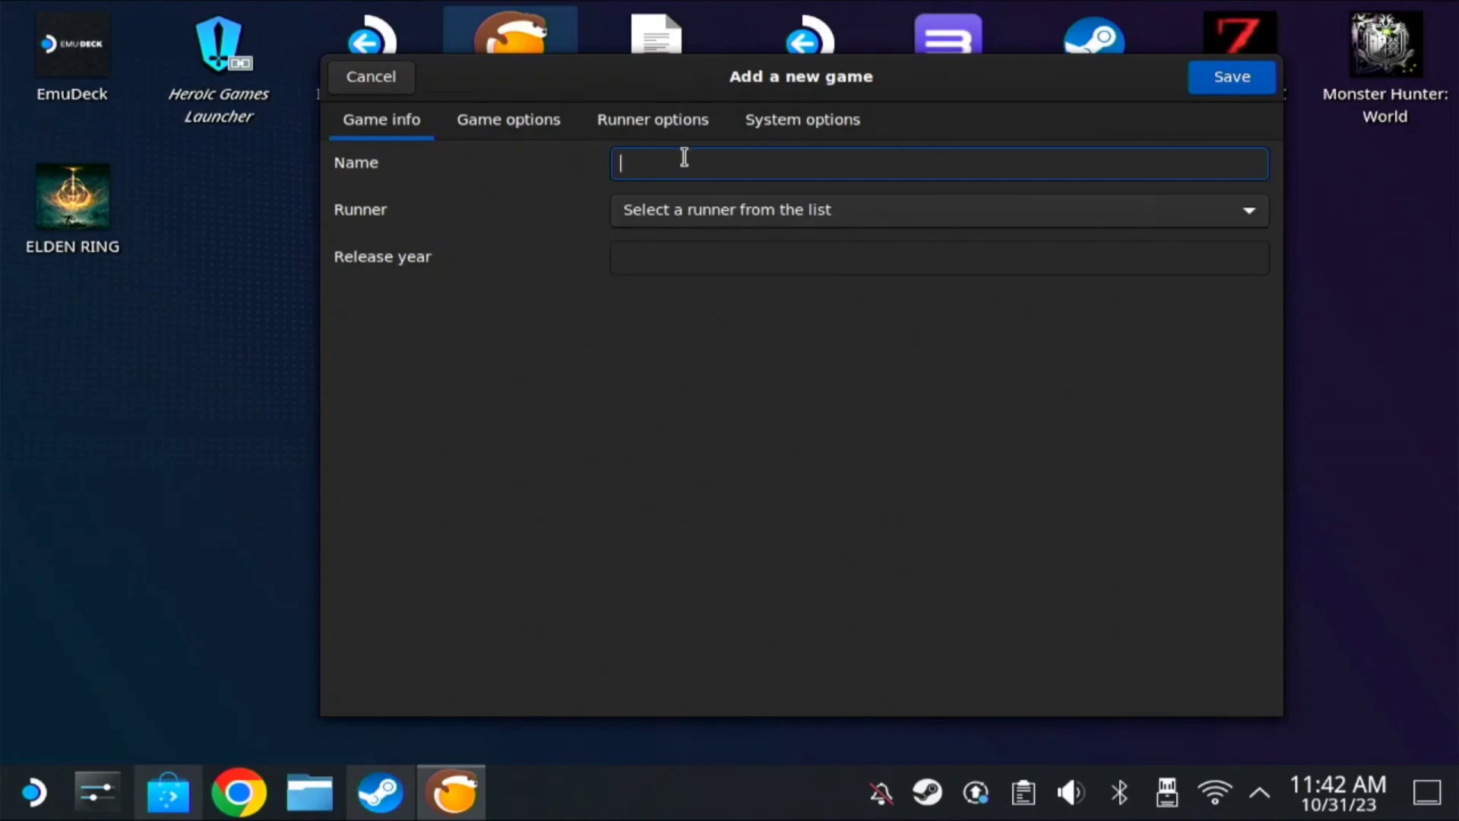
type("God of War")
left_click(890, 213)
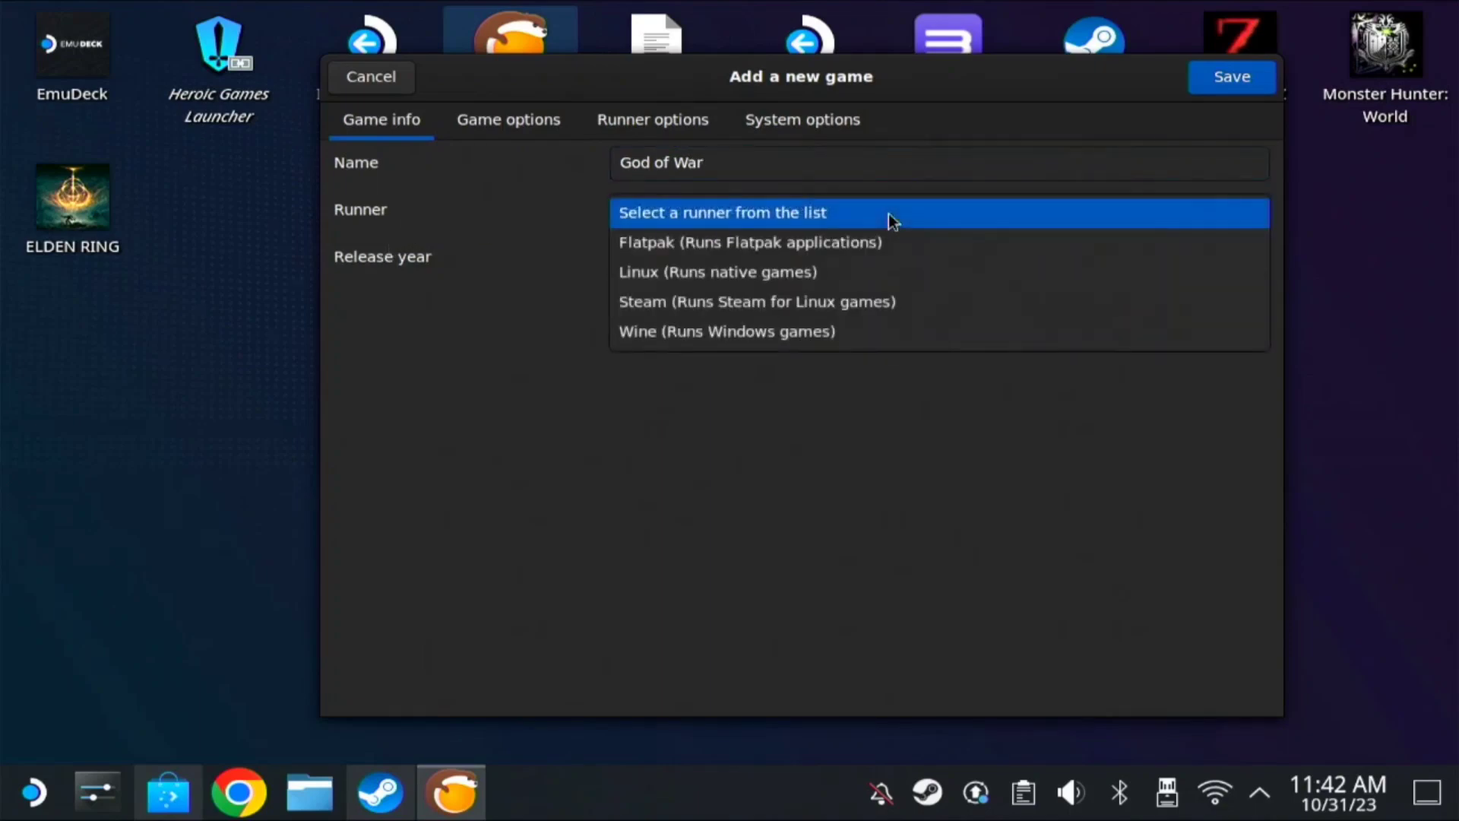
left_click(819, 339)
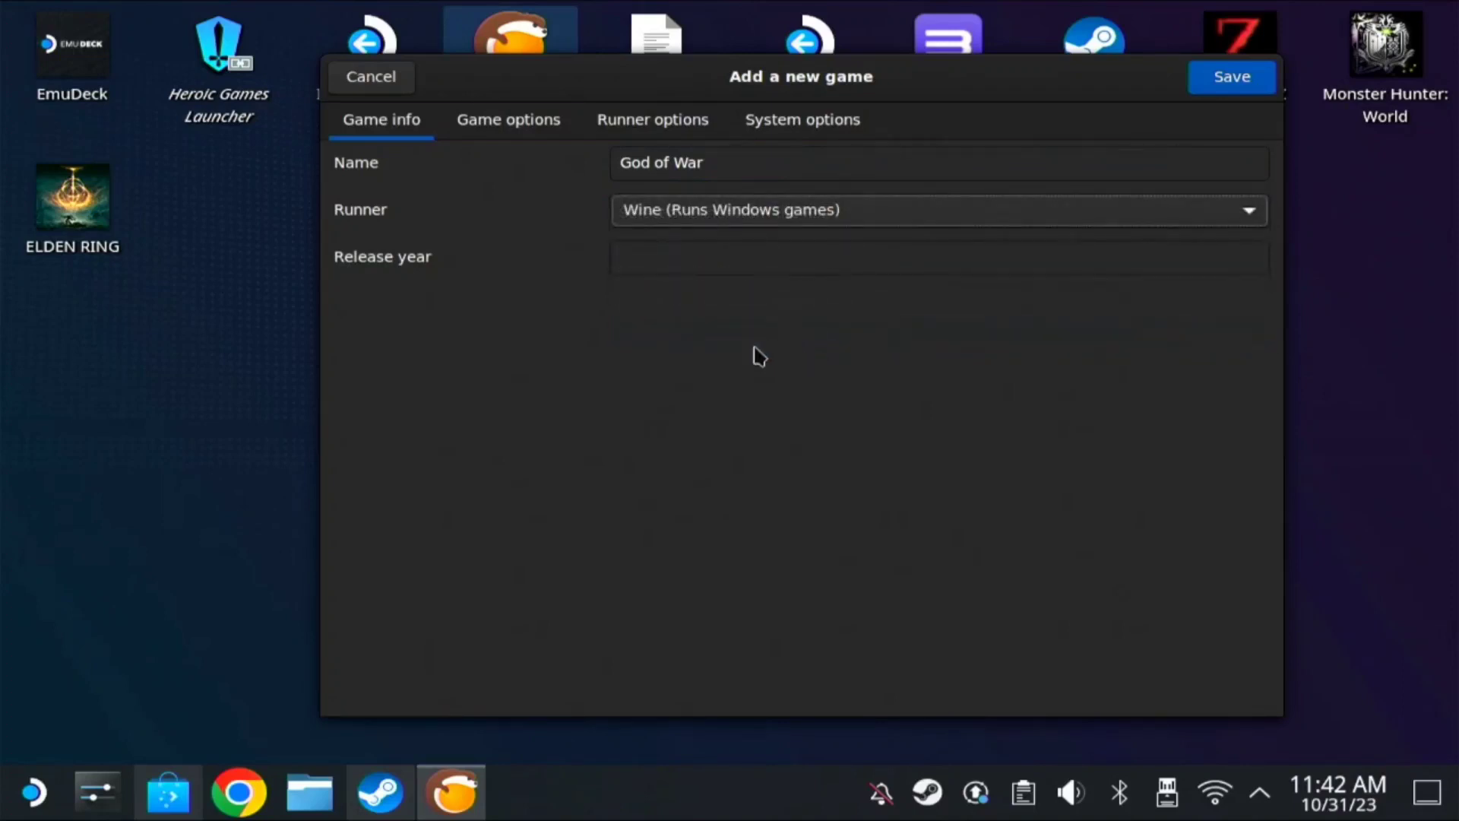
Step: Set the game's executable to GoW.exe from the Games/God of War folder on the SDGames device
left_click(526, 132)
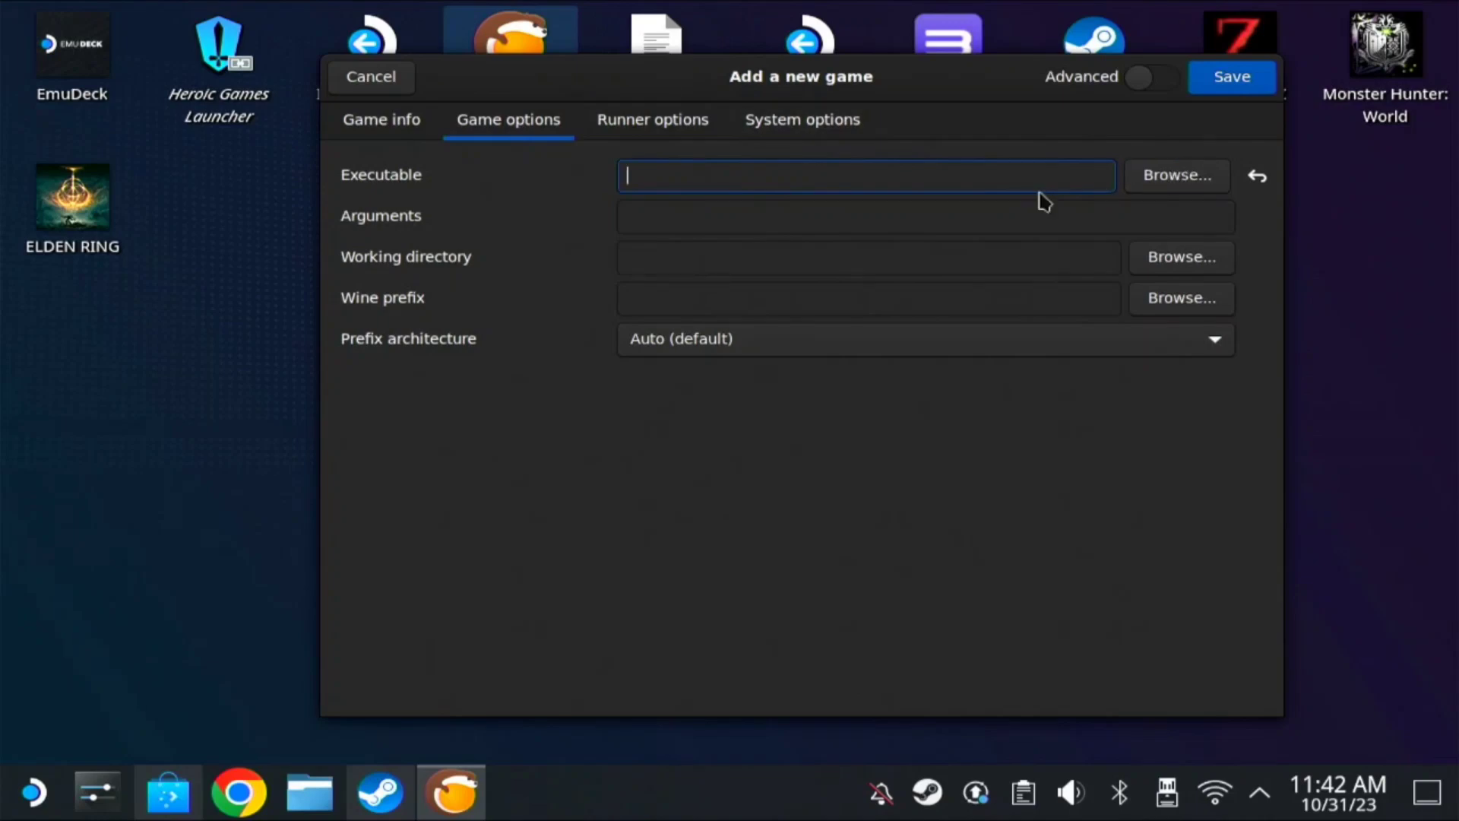
left_click(1204, 187)
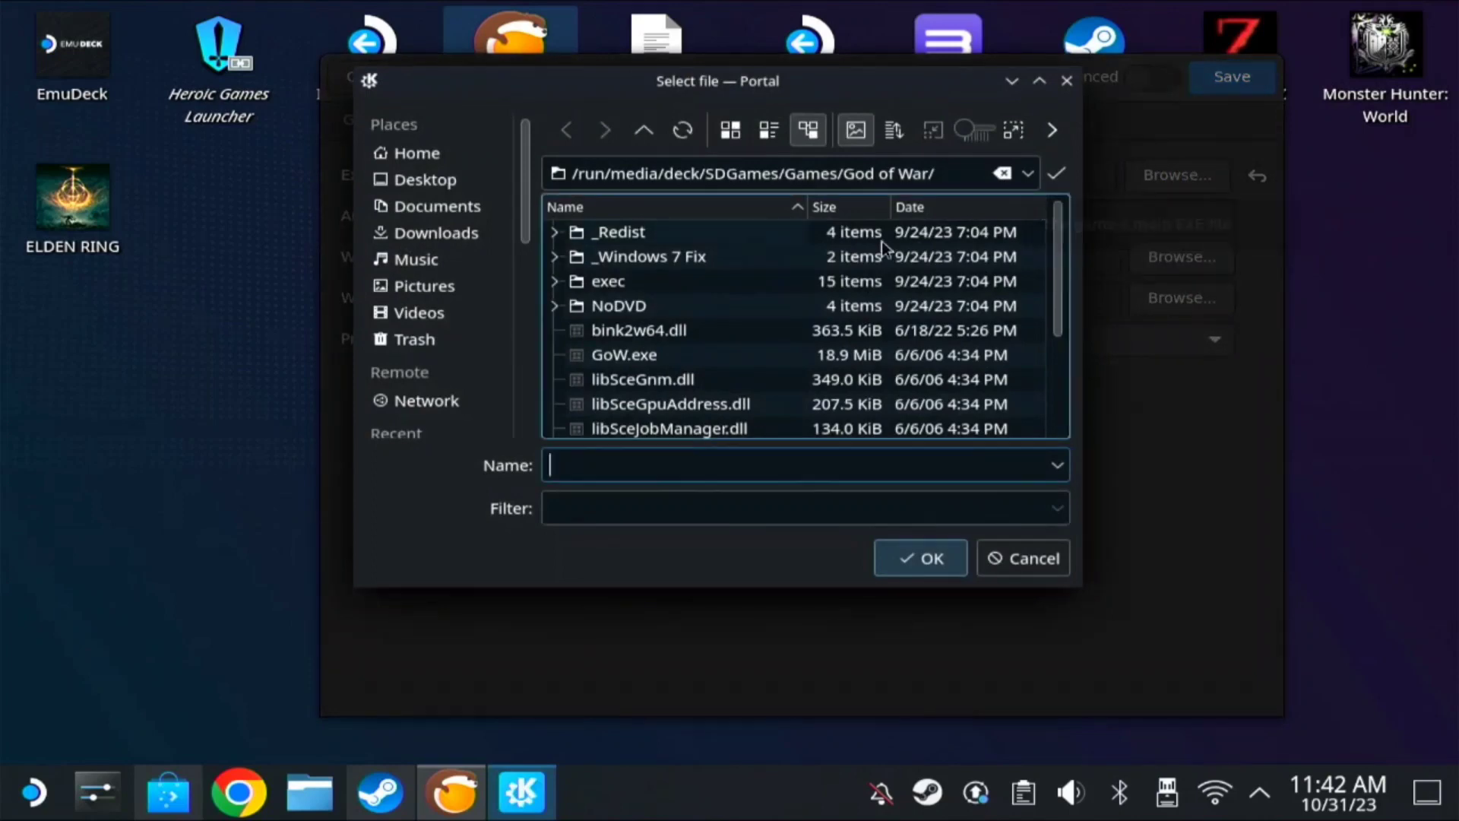
scroll(481, 308, "down", 6)
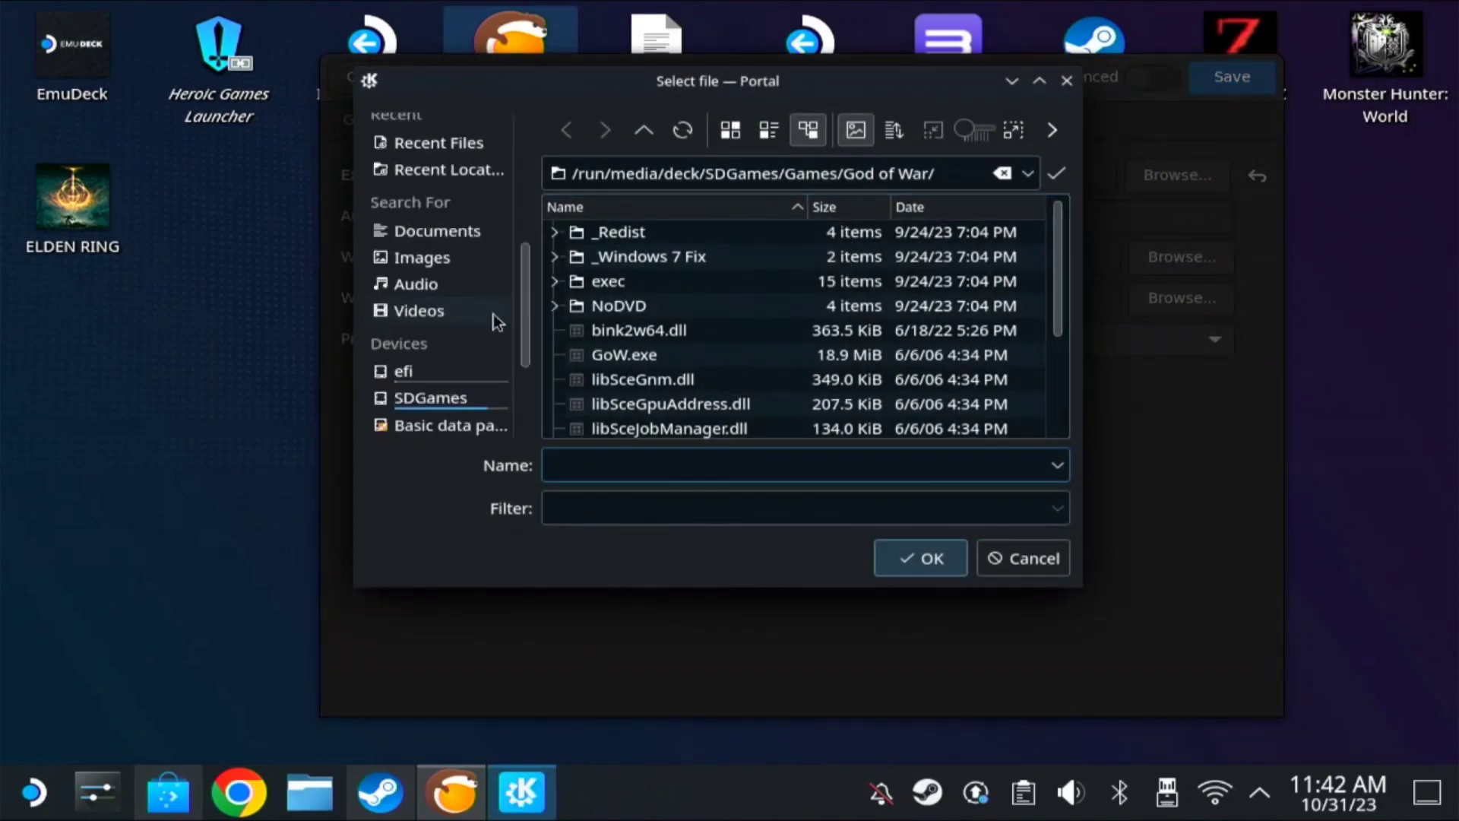
left_click(463, 241)
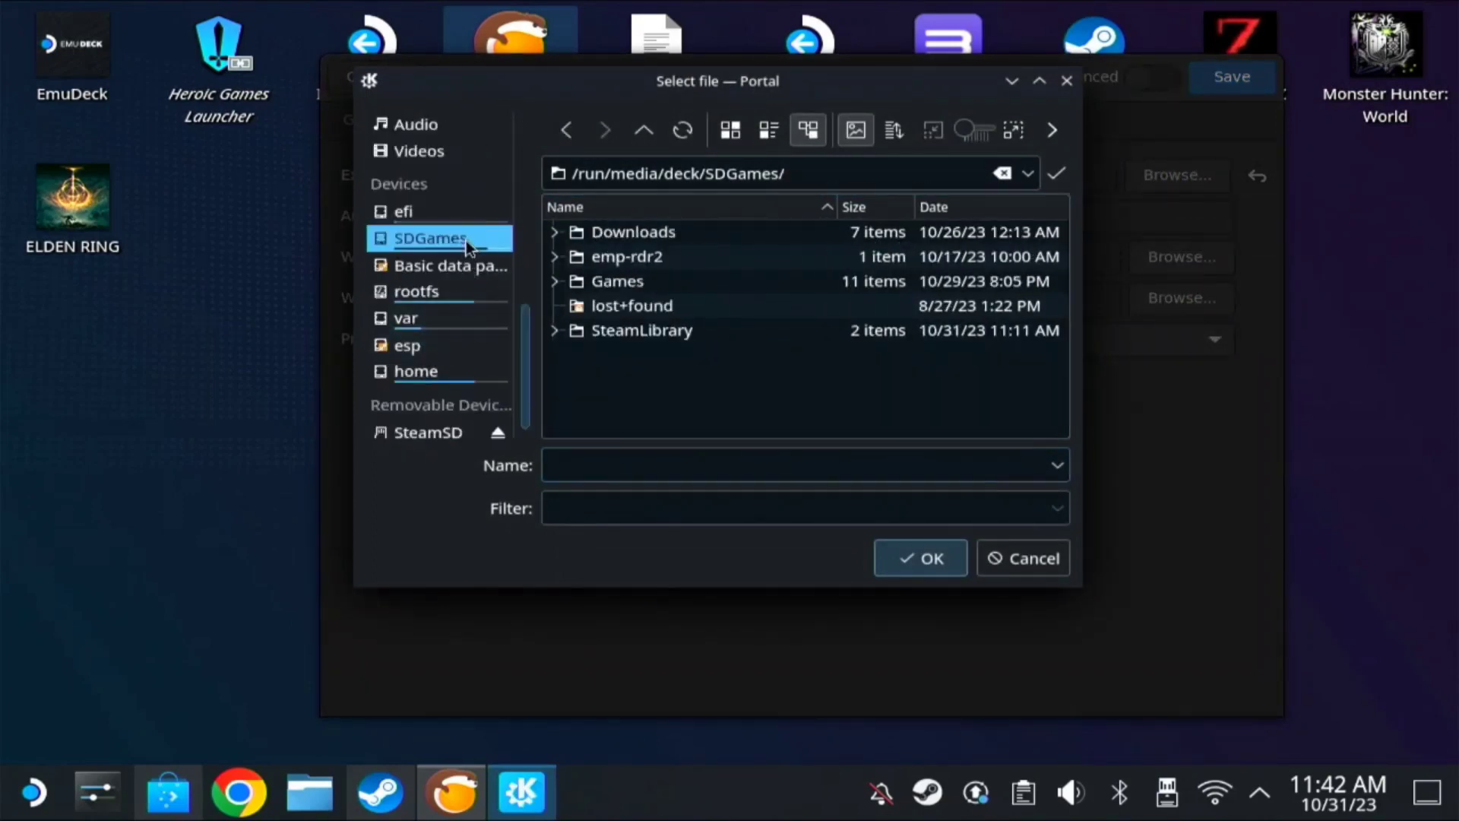
left_click(682, 285)
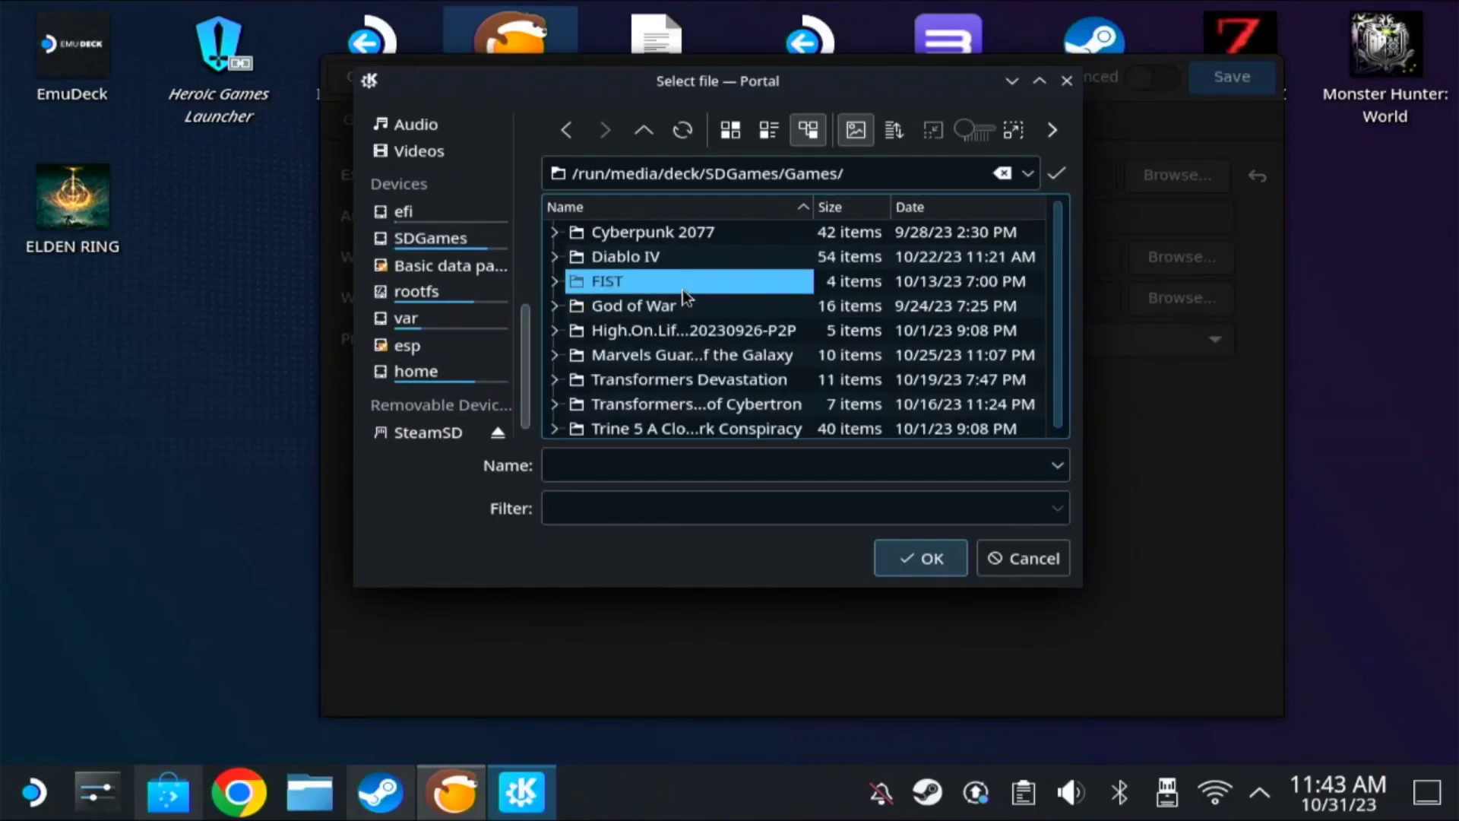
left_click(685, 309)
scroll(692, 331, "down", 2)
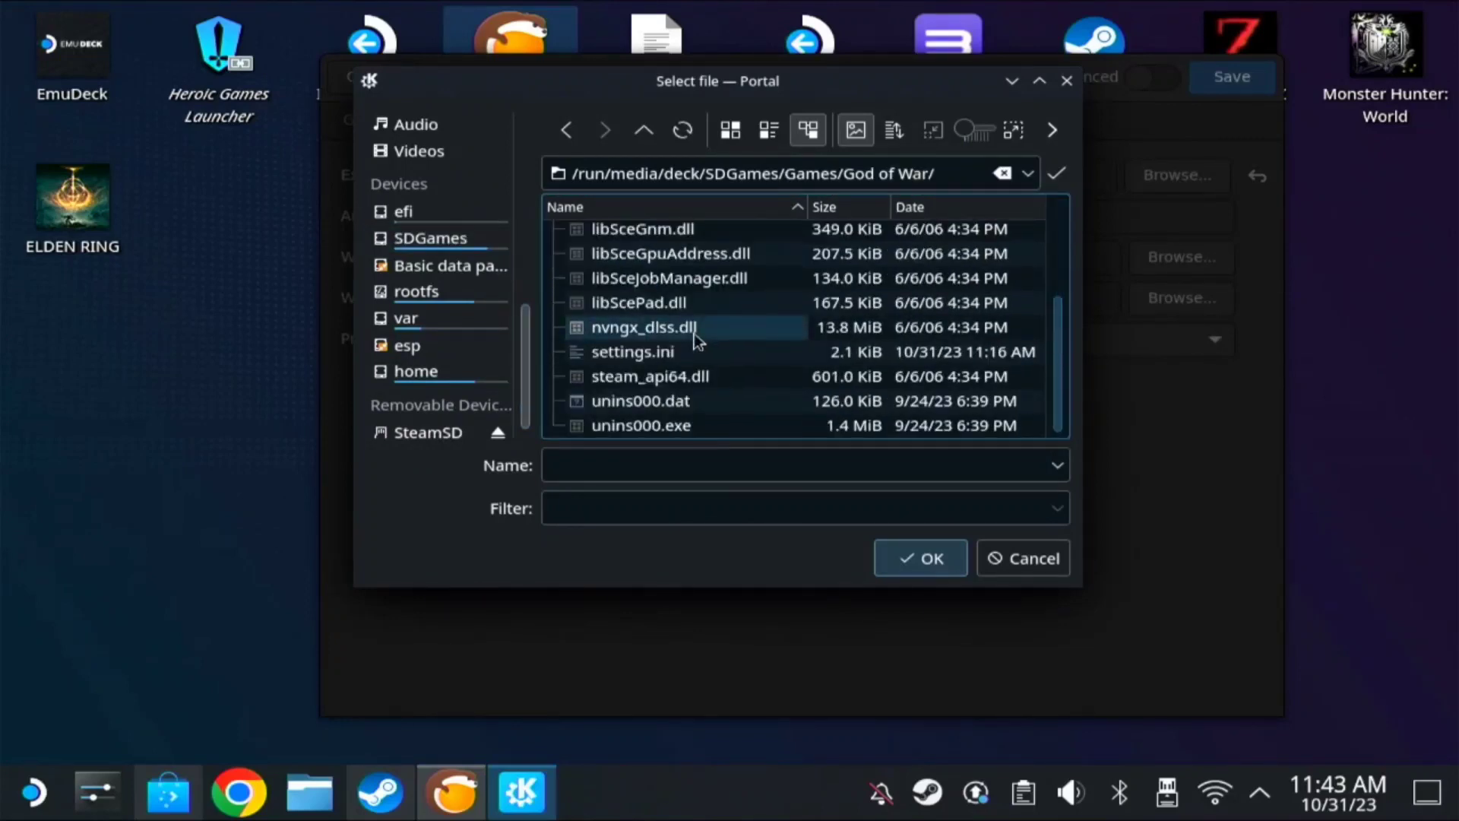
scroll(715, 349, "up", 2)
left_click(676, 355)
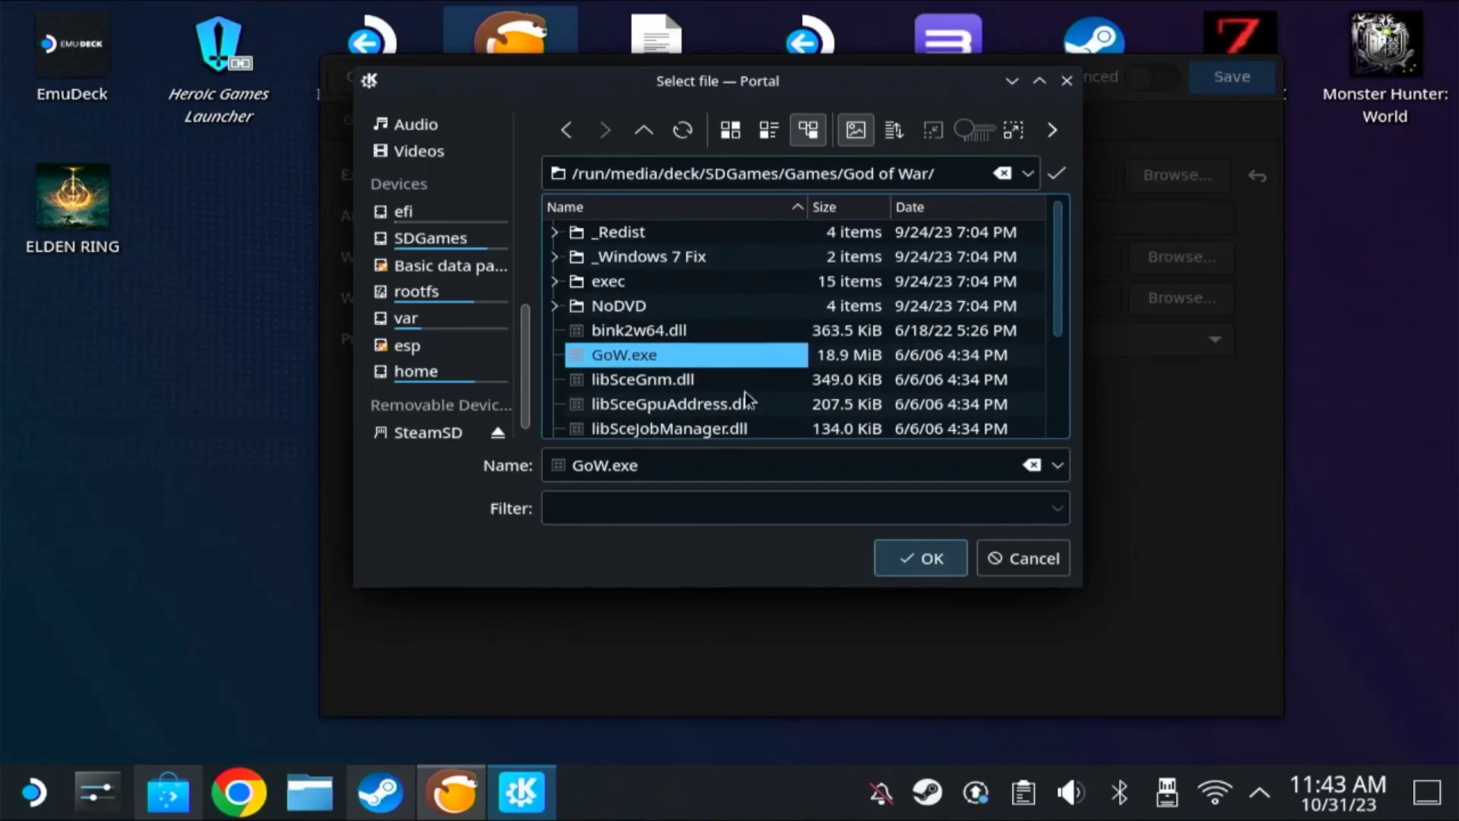
left_click(921, 558)
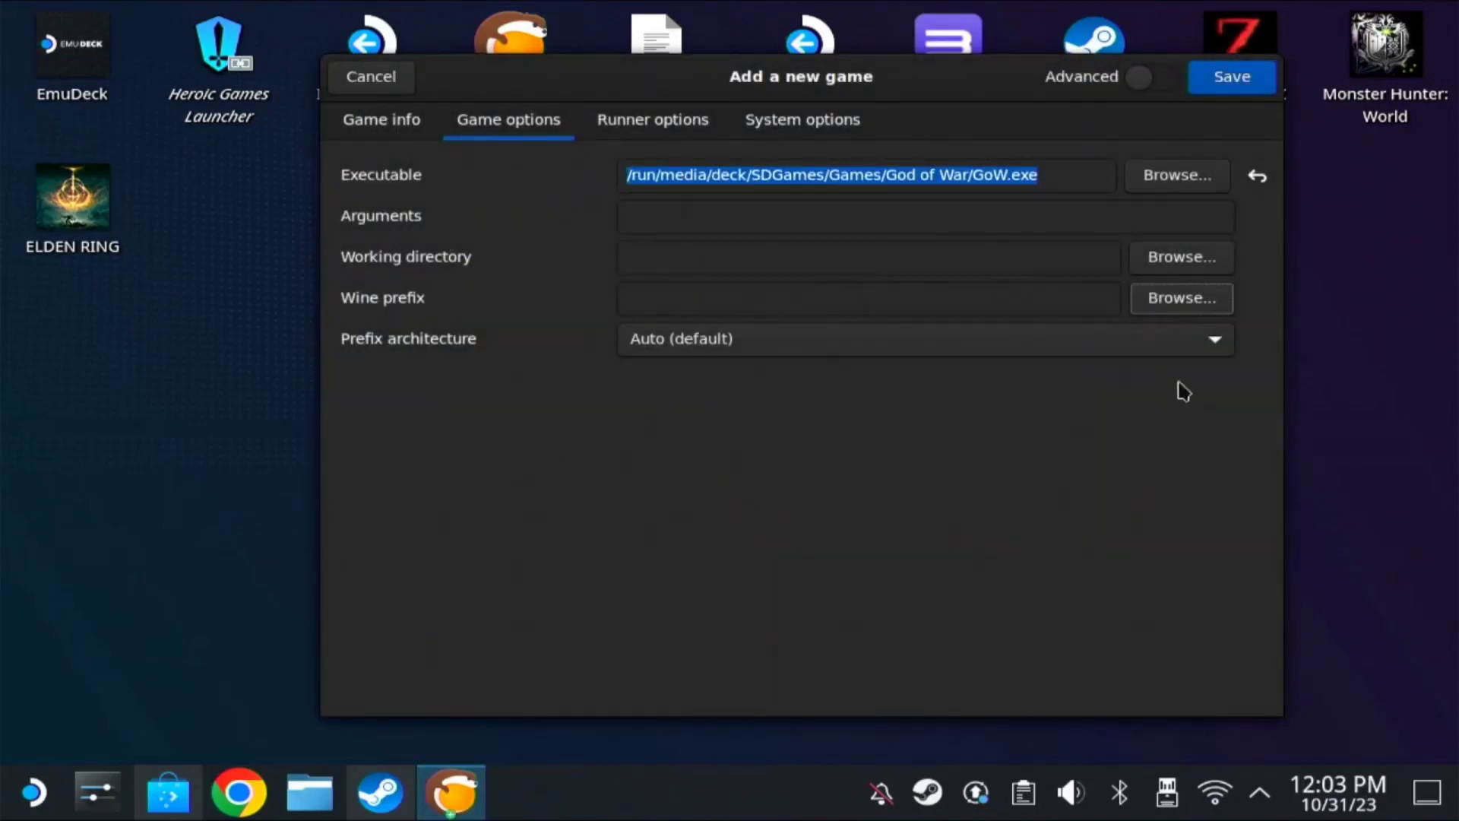
Step: Create a folder named "God of war" in /home/deck/Games and choose it as the Wine prefix
left_click(1205, 304)
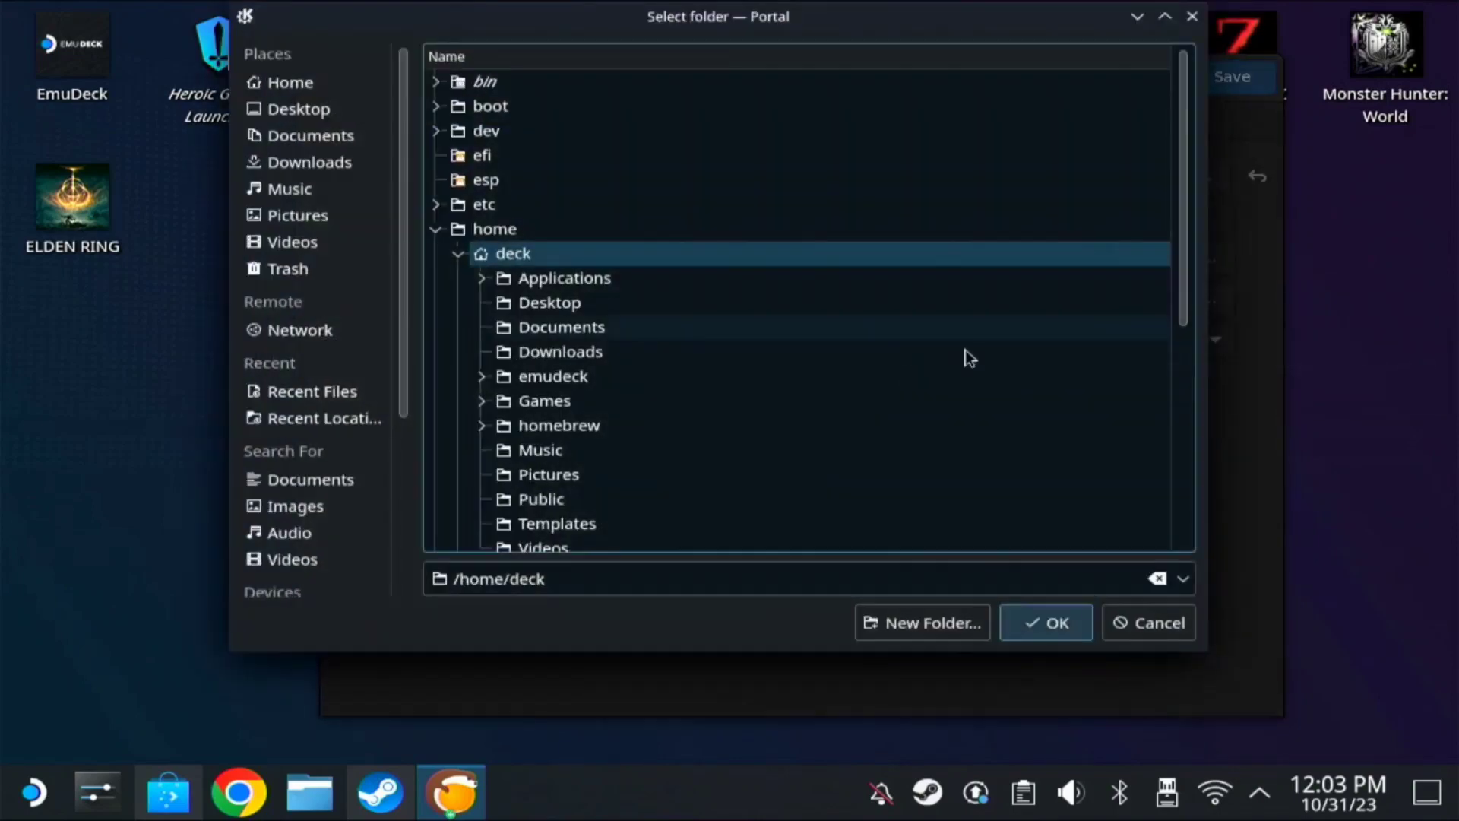
left_click(502, 229)
left_click(500, 255)
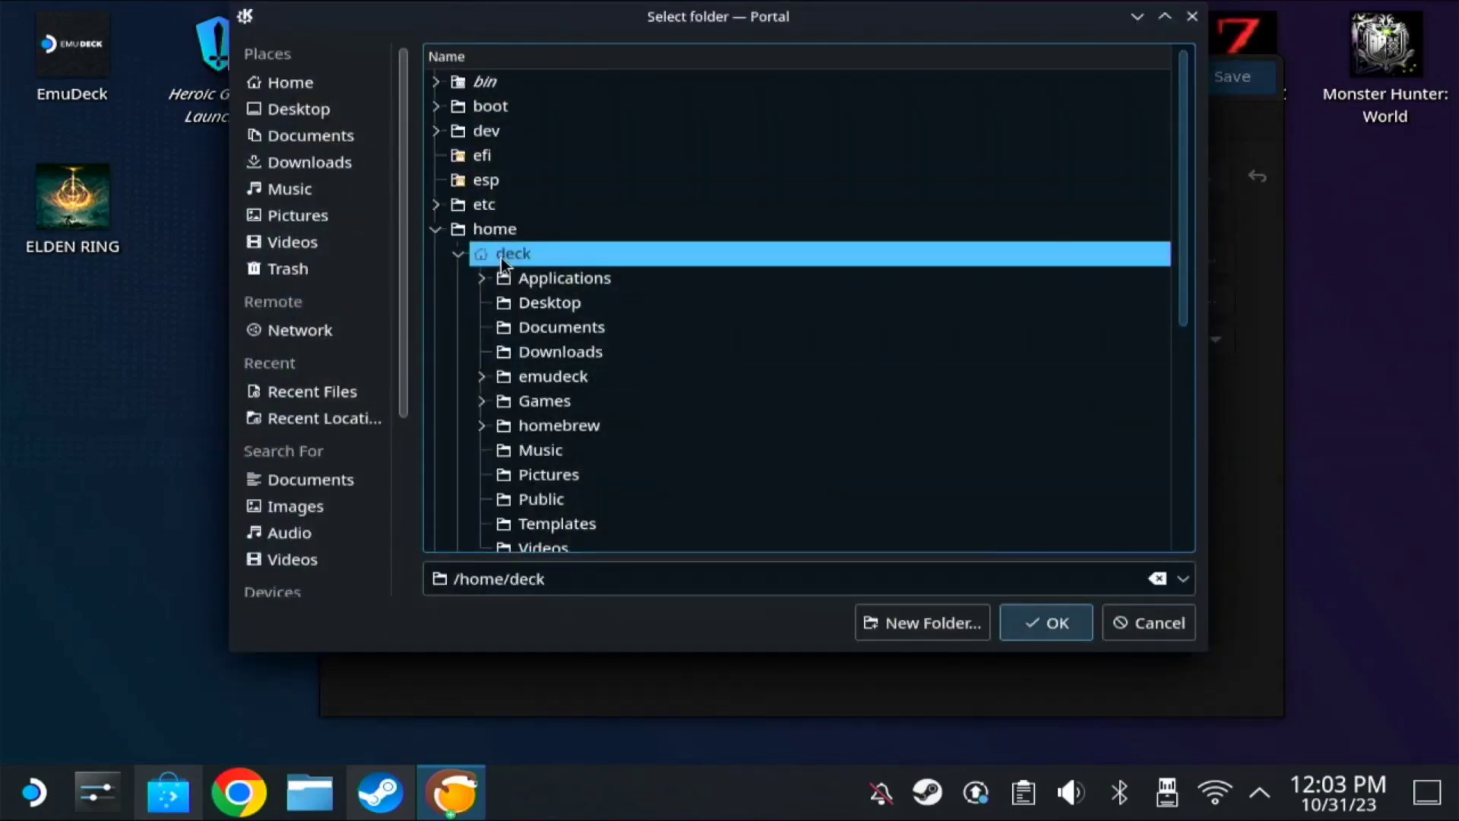
left_click(521, 398)
left_click(484, 399)
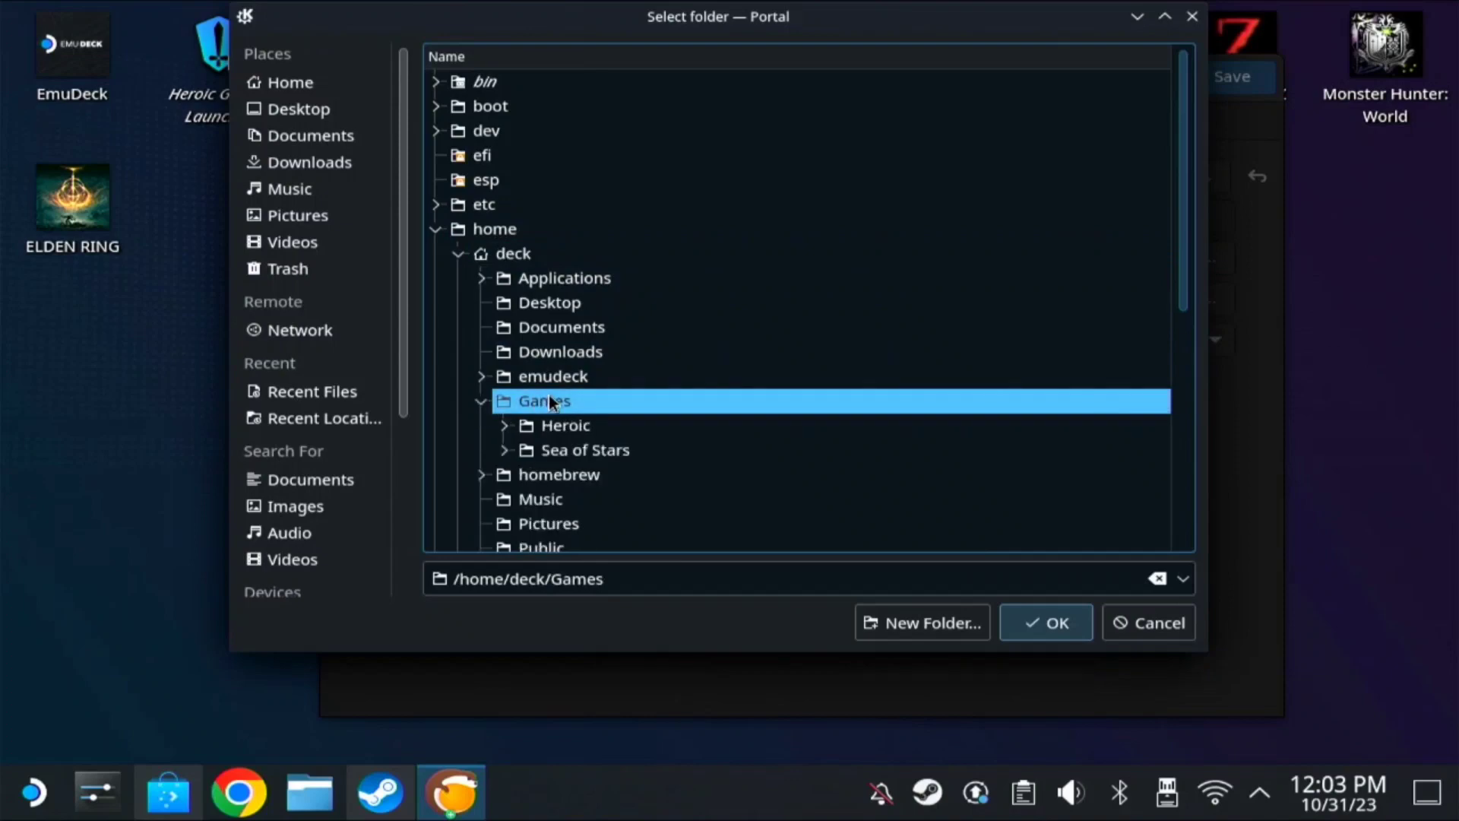
right_click(548, 395)
left_click(614, 414)
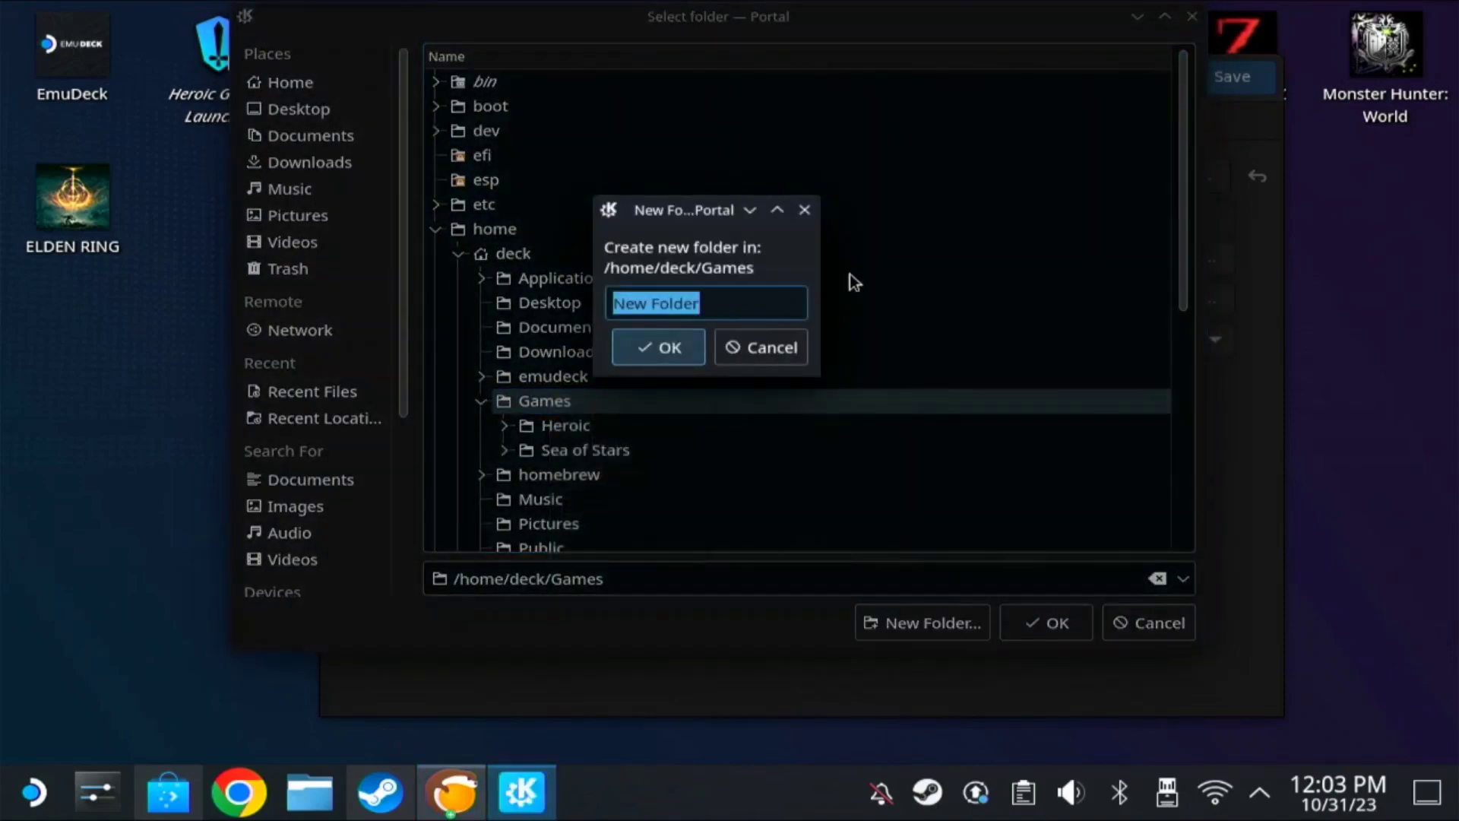
type("God ")
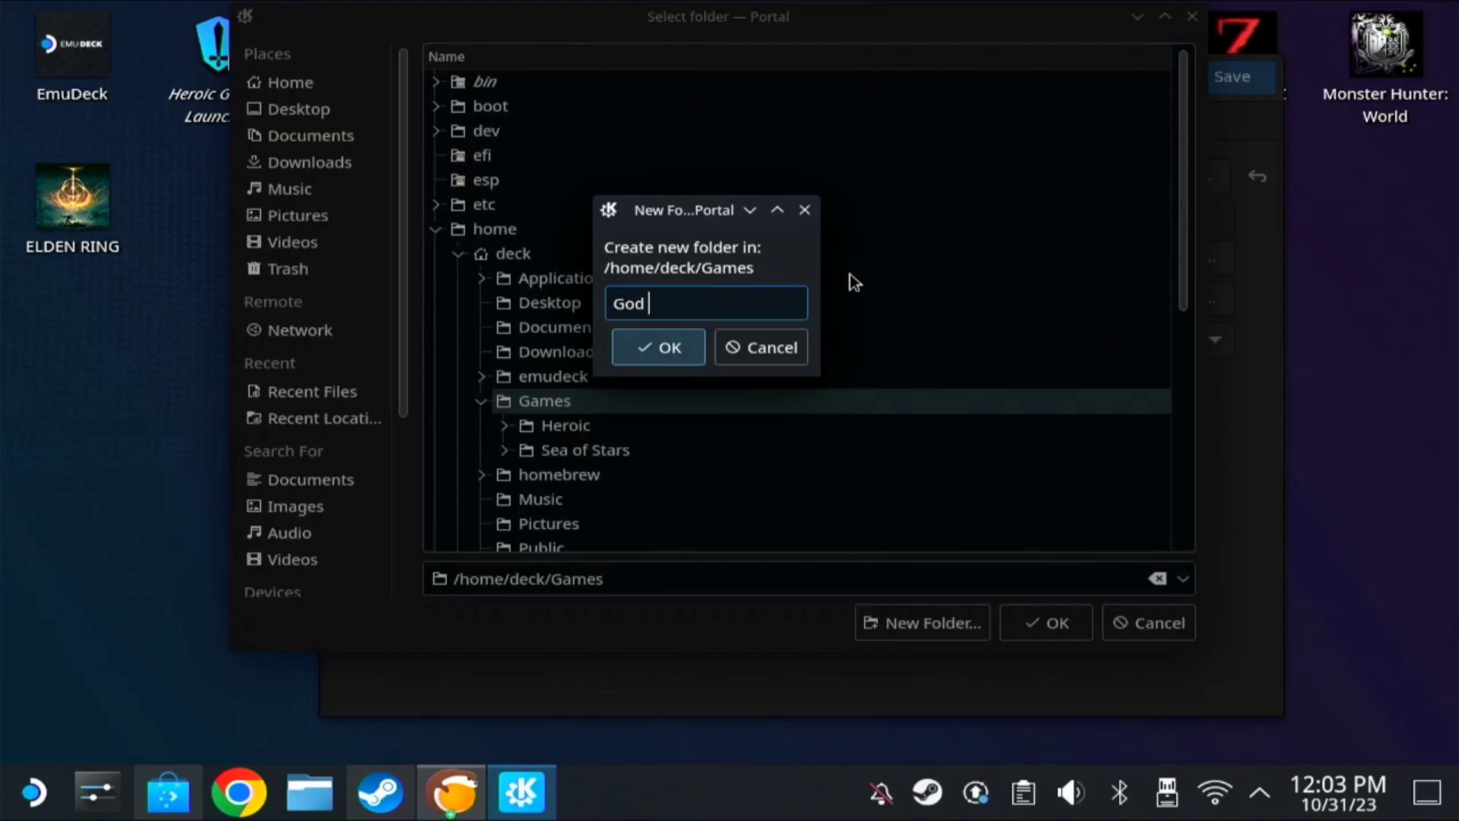
type("of war")
left_click(665, 353)
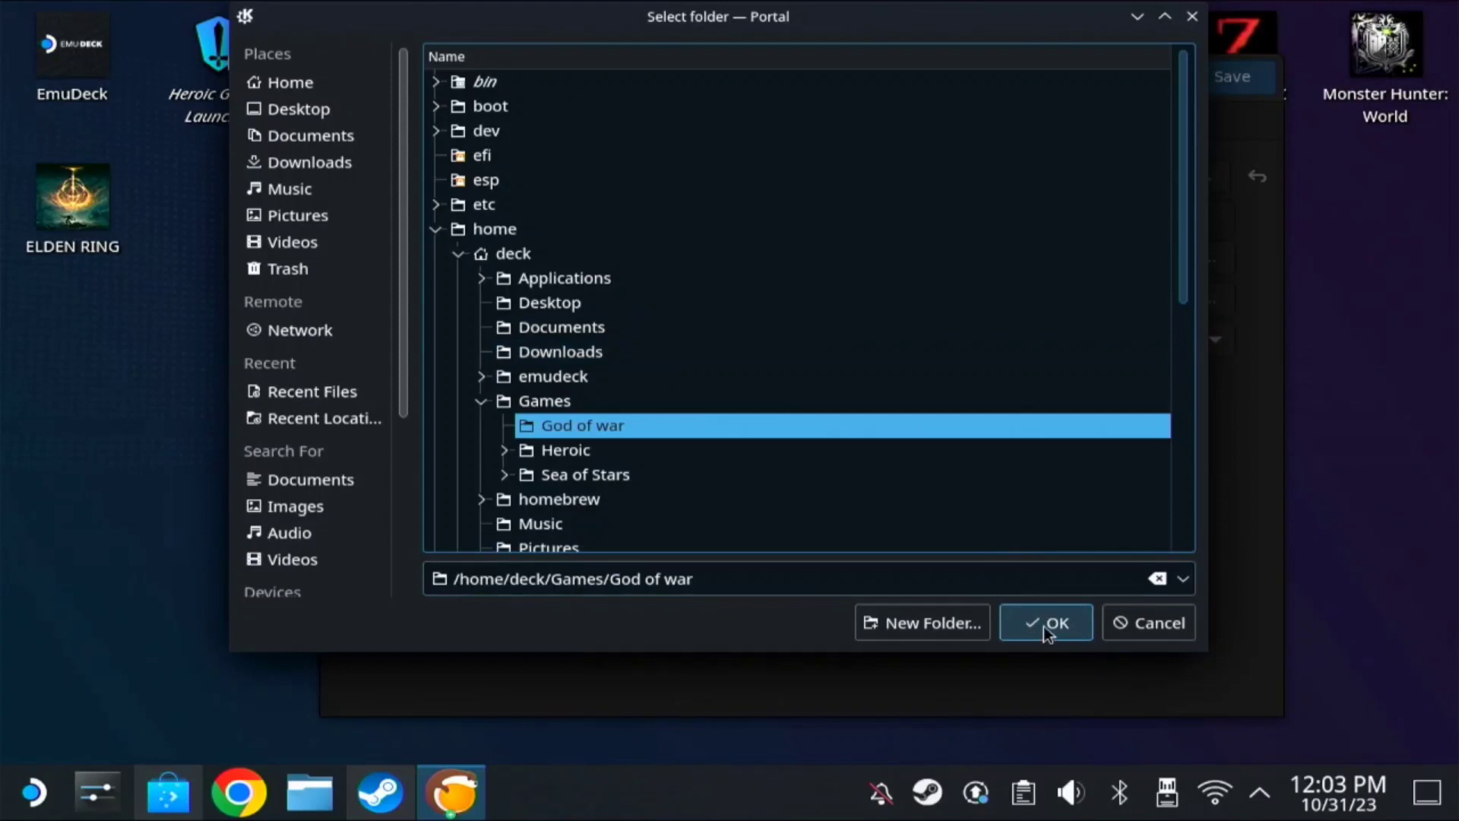
left_click(1044, 627)
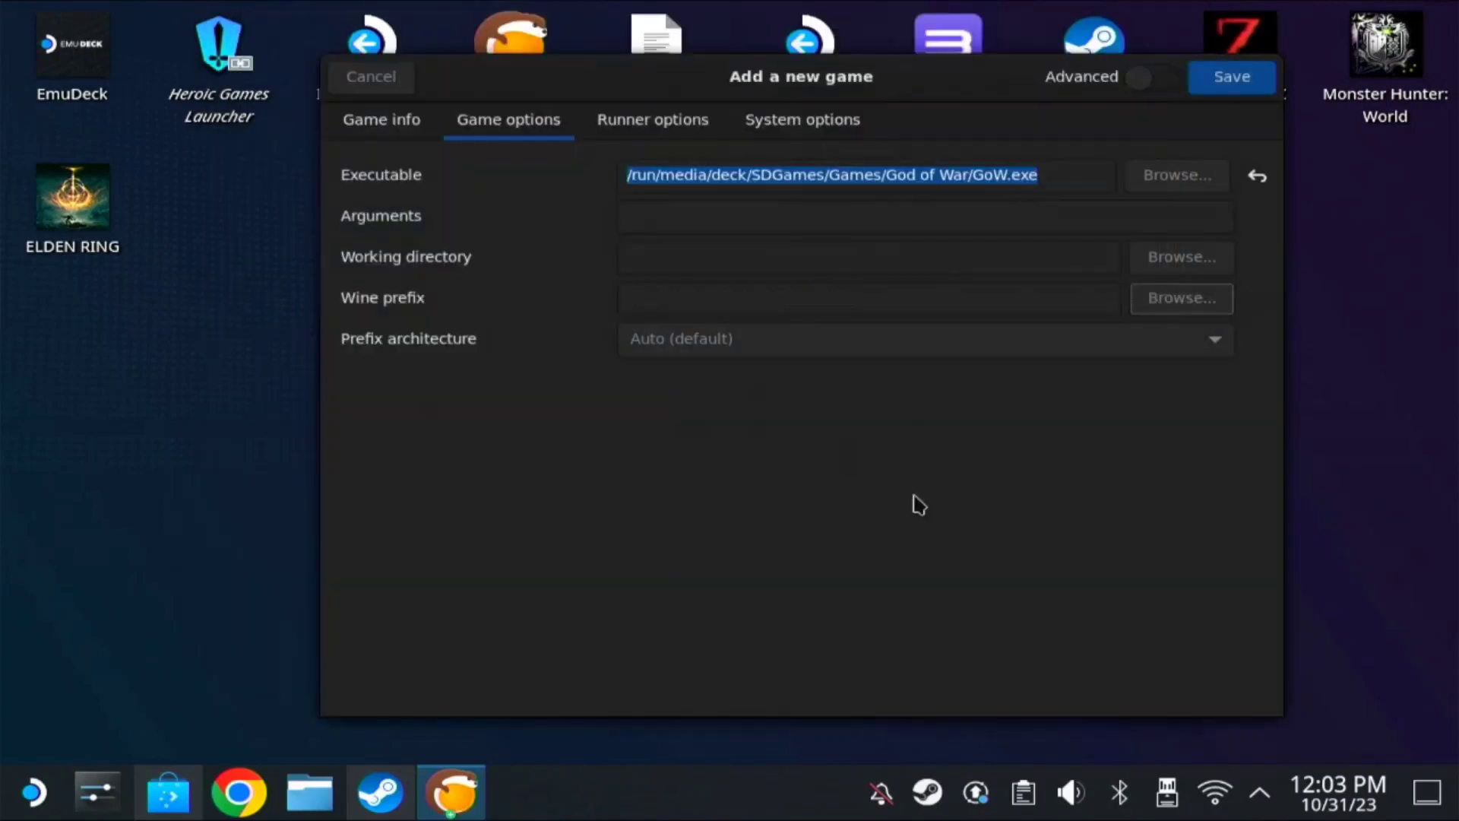
Step: Select lutris-GE-Proton8-22-x86_64 (default) as the Wine version in the runner options and save the new game
left_click(673, 130)
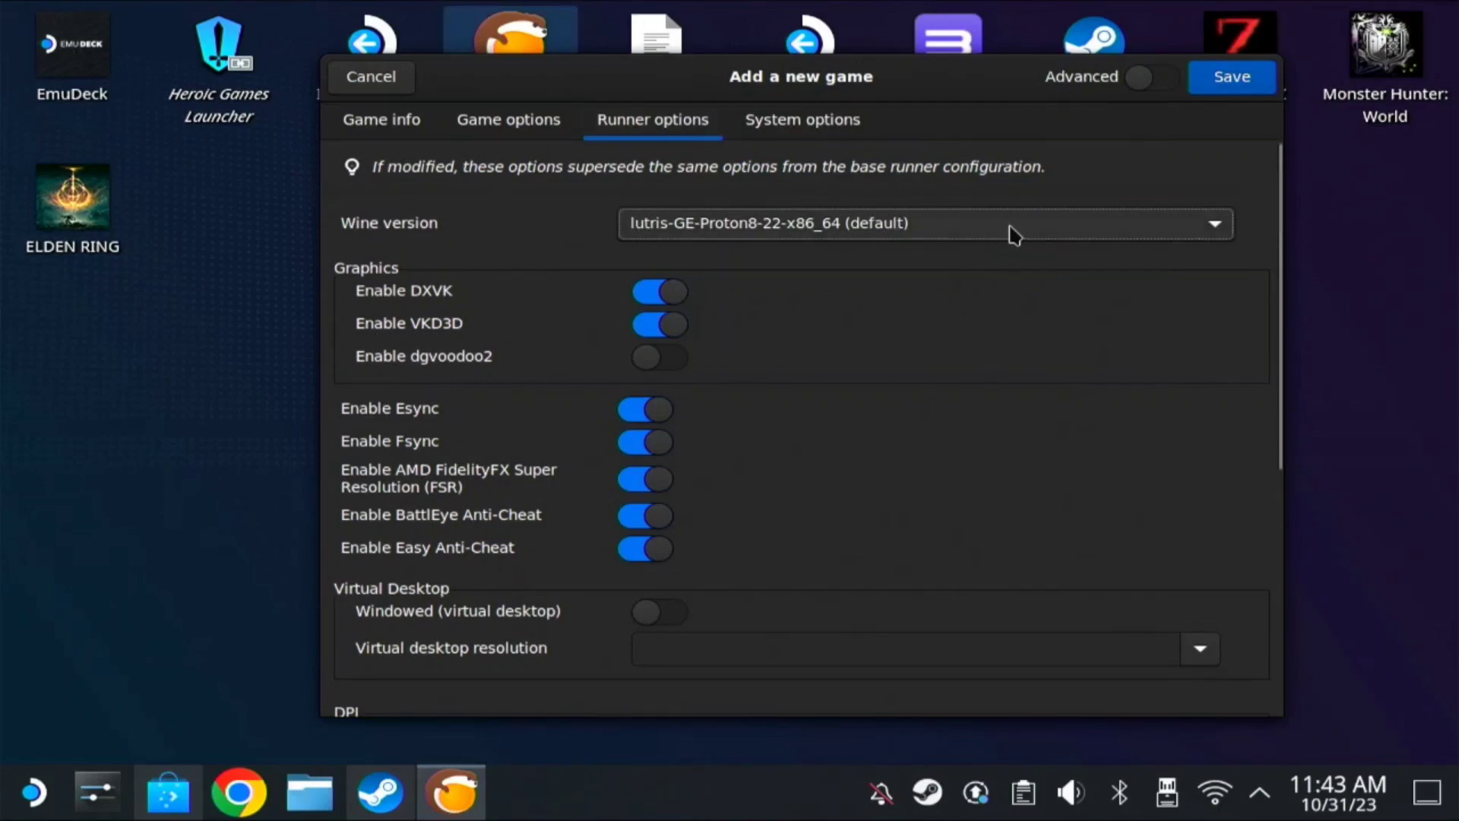
left_click(1009, 226)
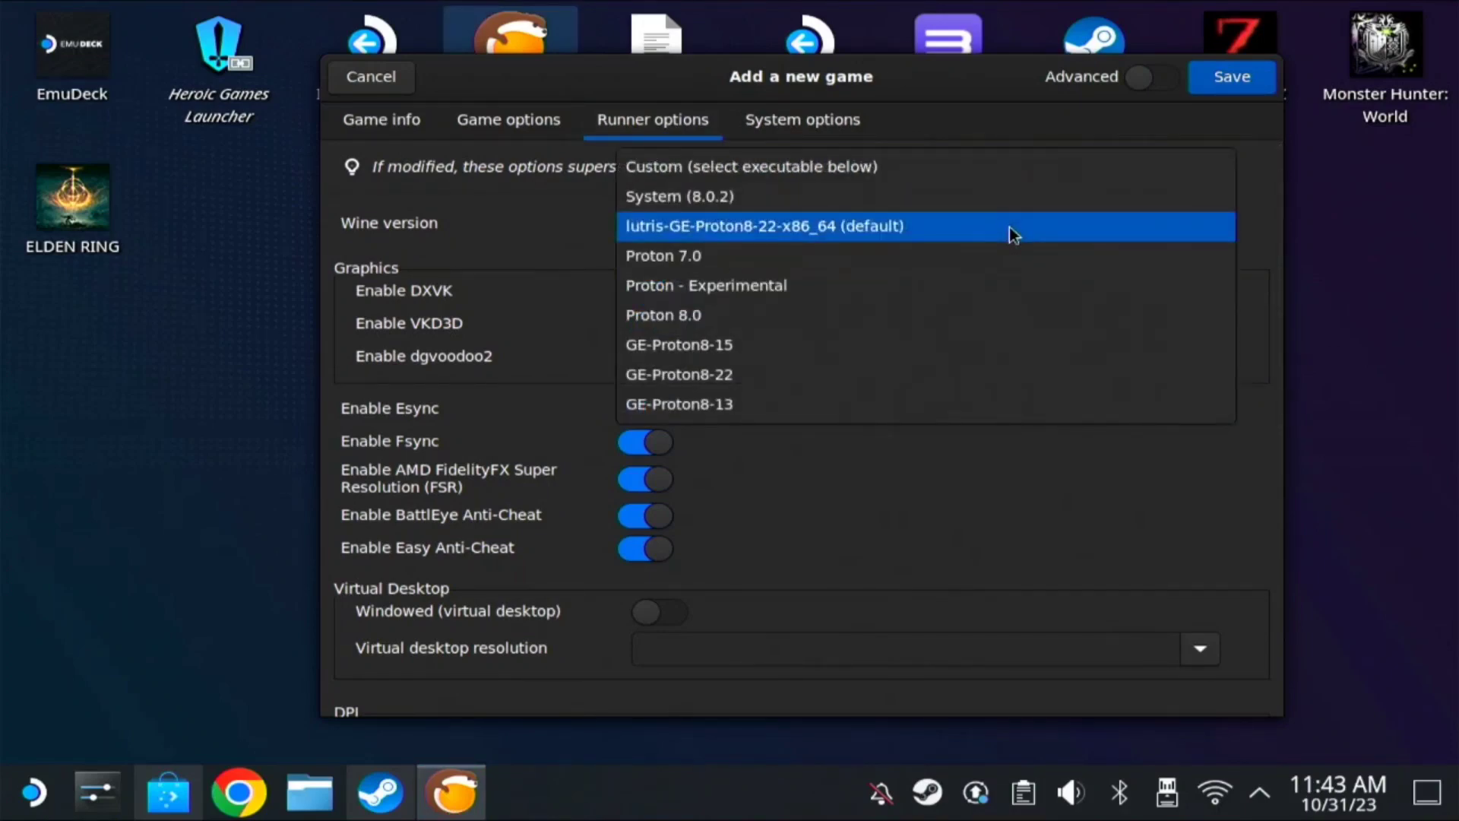
left_click(1009, 227)
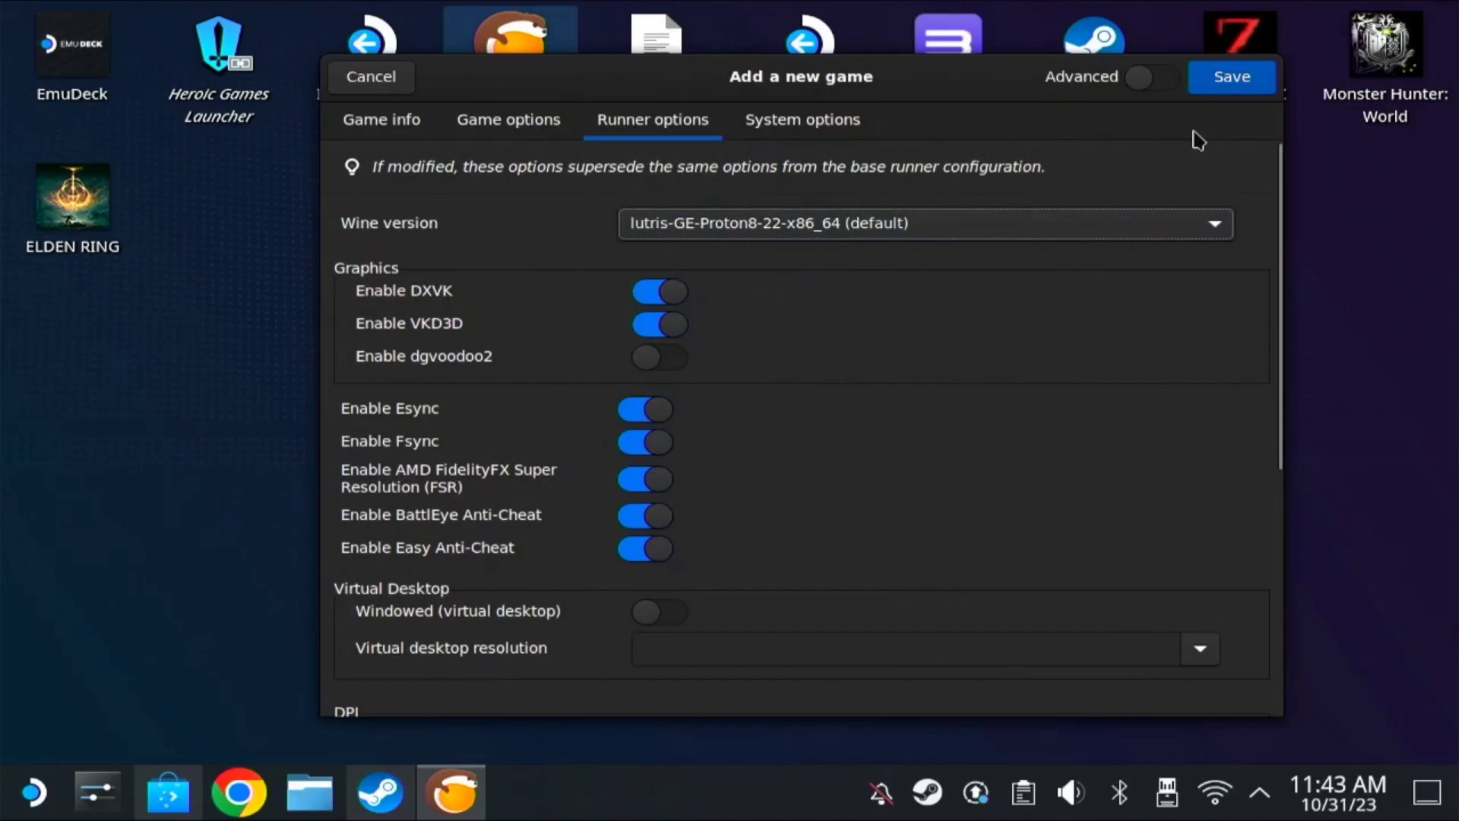
left_click(1231, 76)
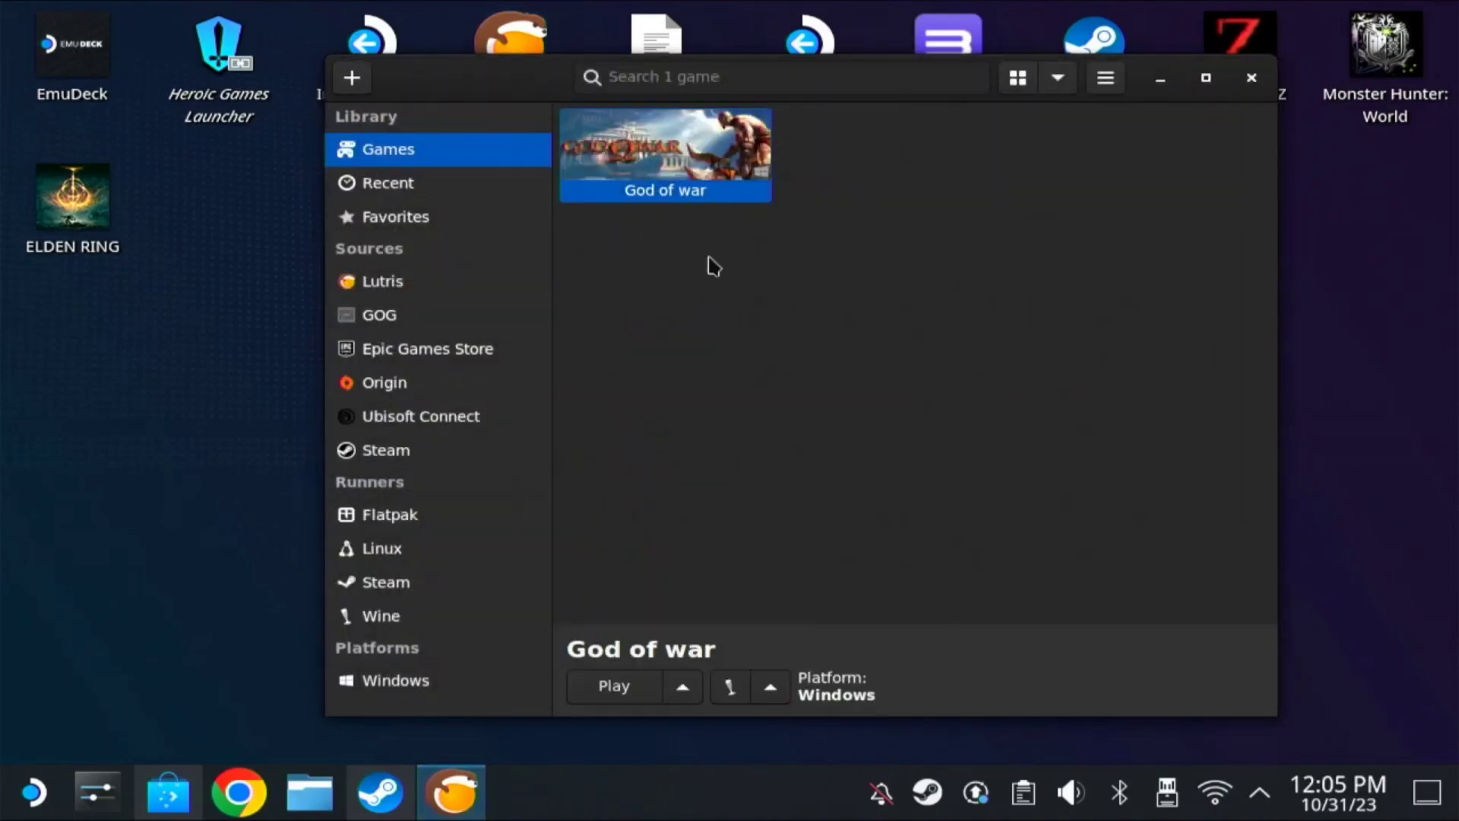
Step: Select God of War in the Lutris library and launch it
right_click(714, 177)
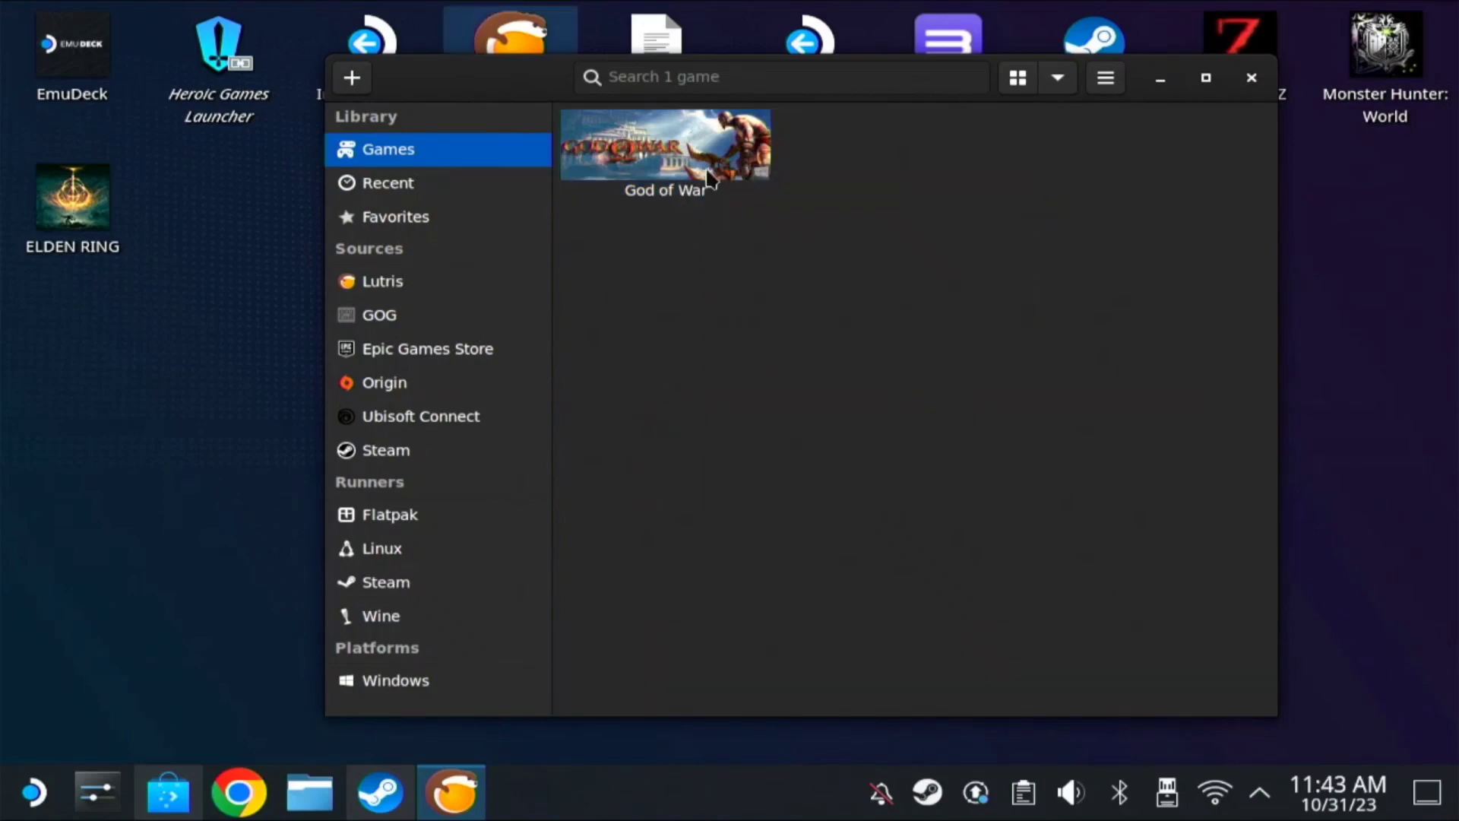
left_click(710, 179)
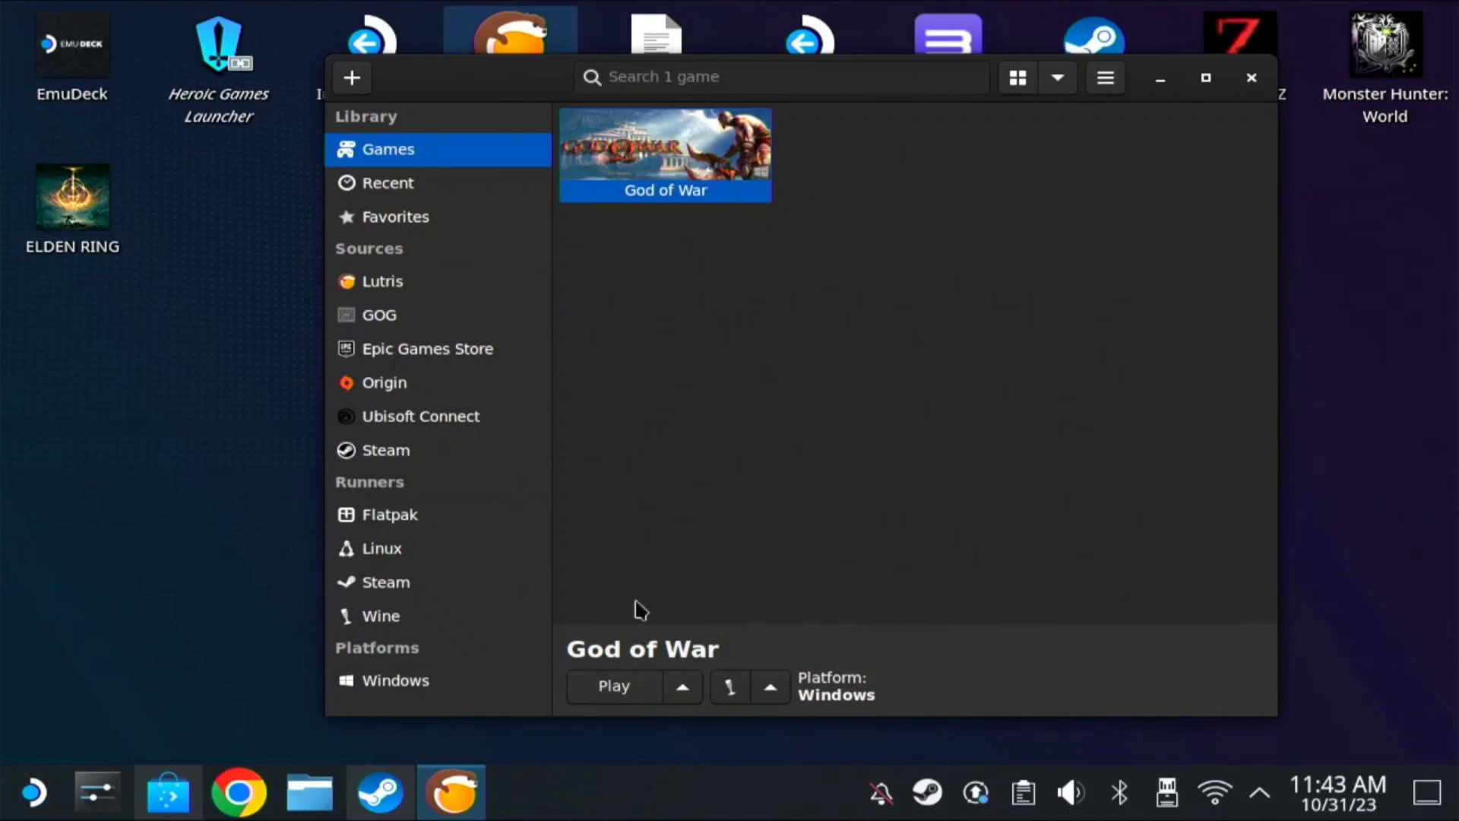
left_click(617, 690)
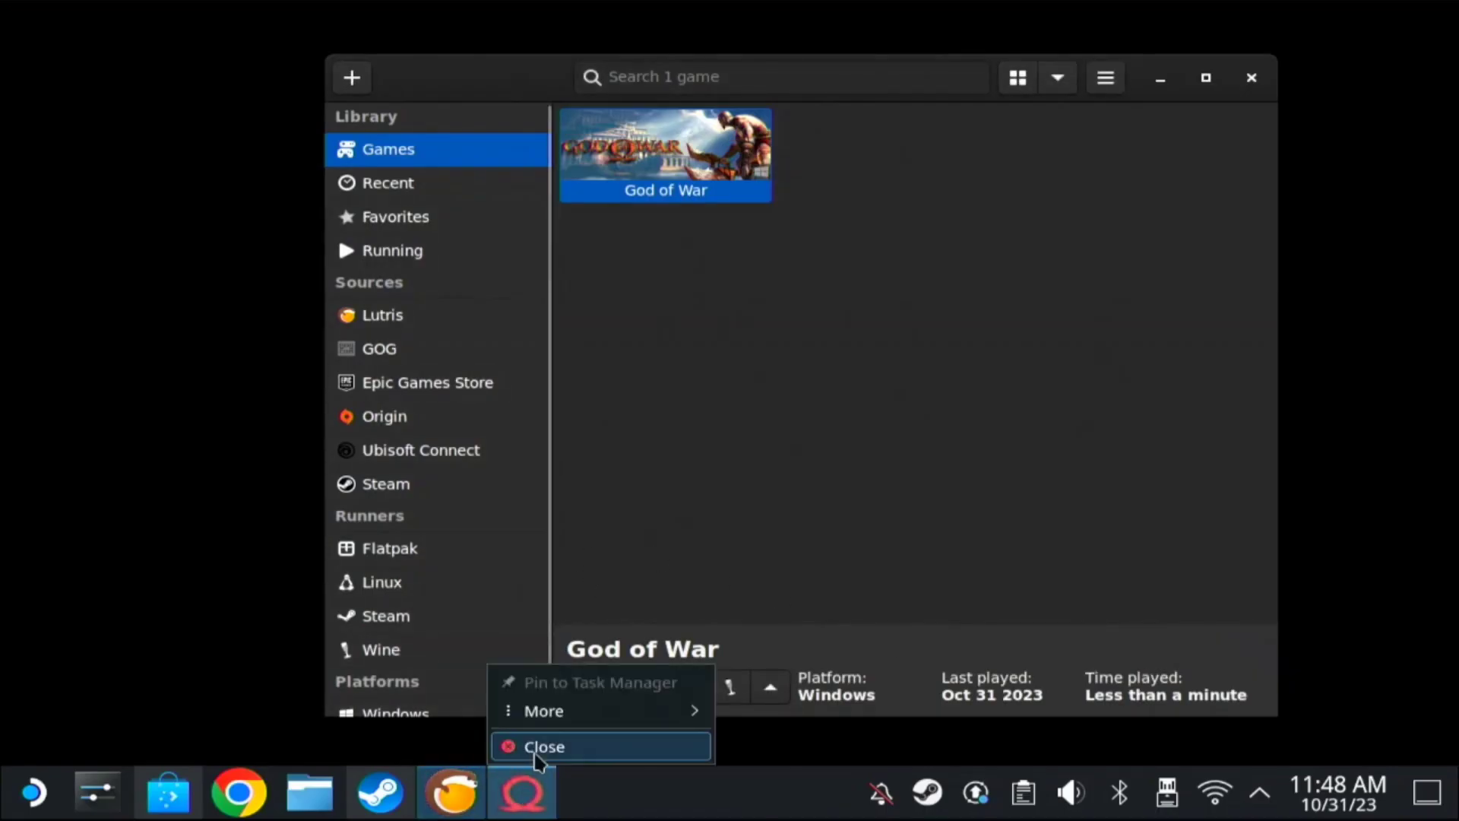
Step: Close the running God of War game and Lutris, and open Heroic Games Launcher
left_click(541, 749)
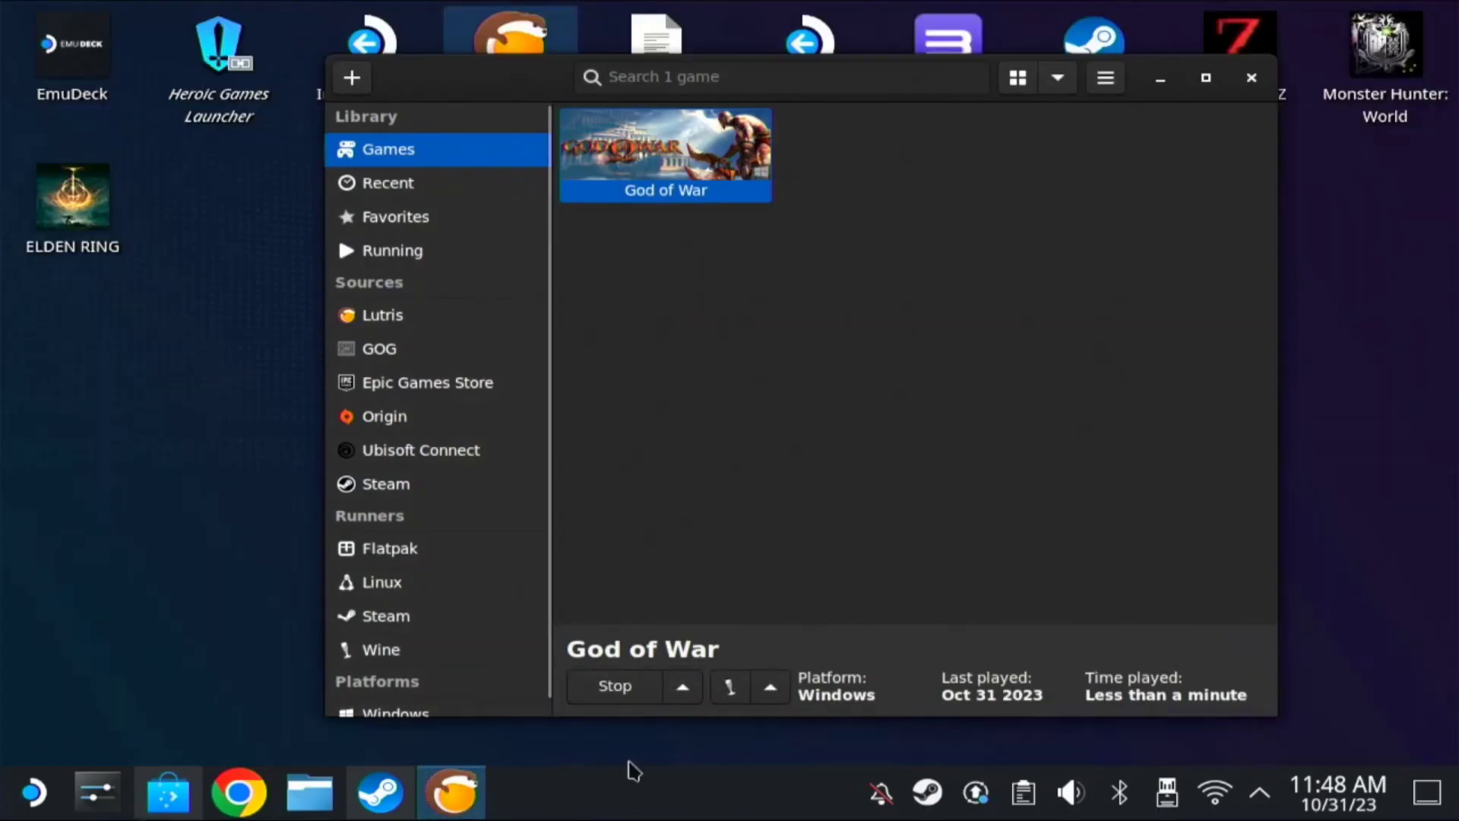
left_click(1251, 78)
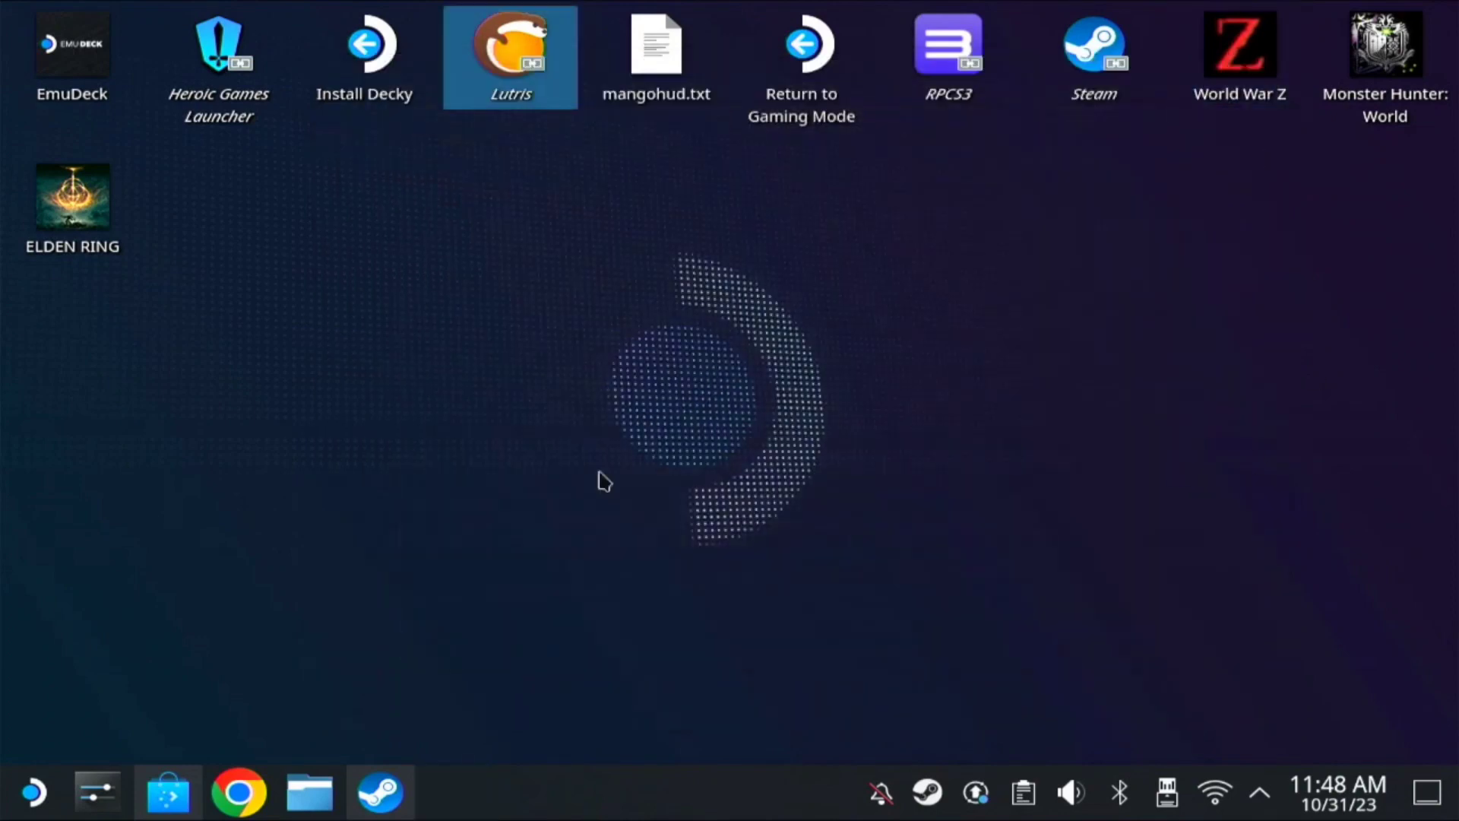
double_click(234, 110)
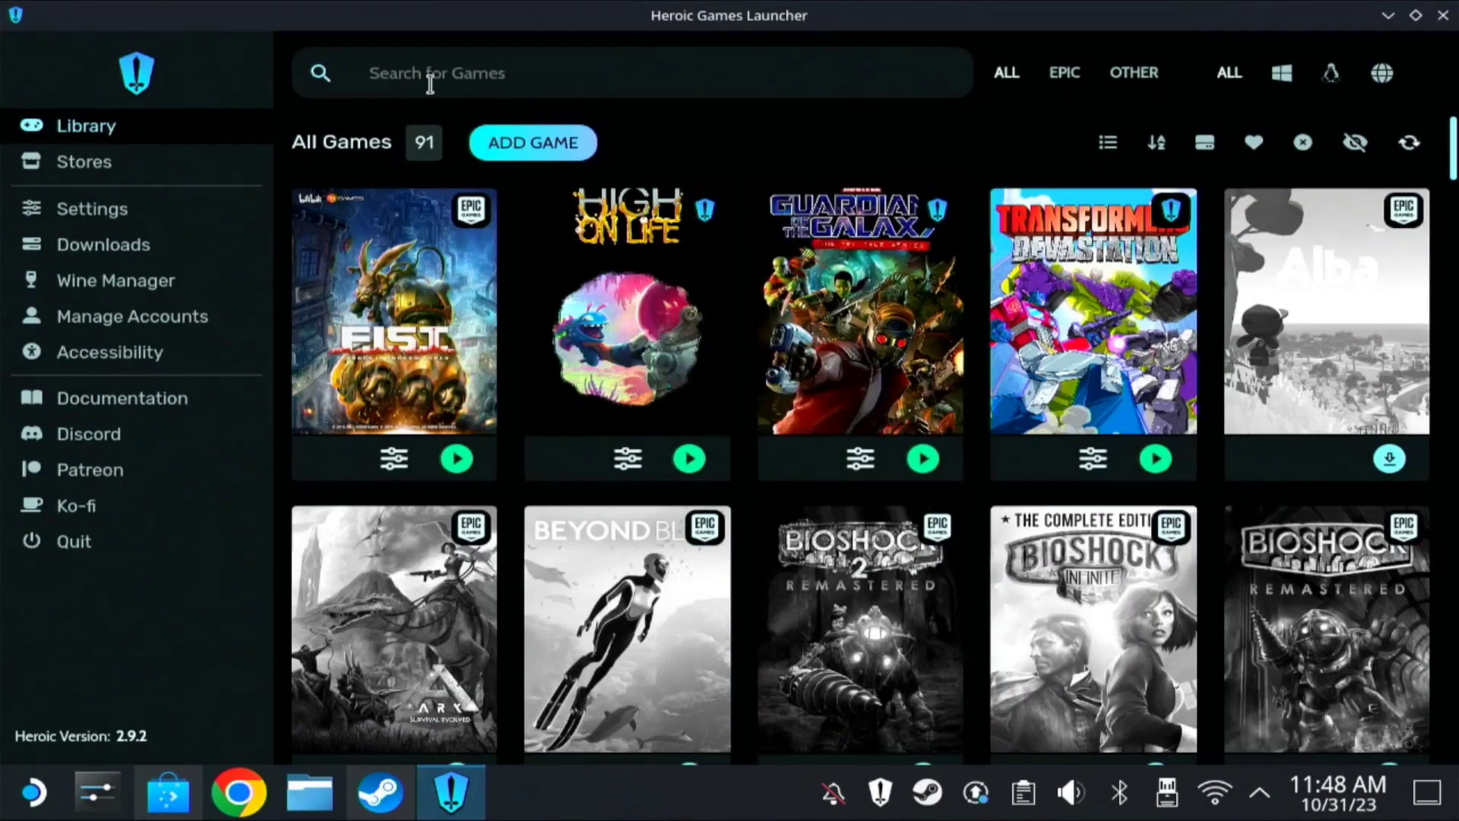
Step: Start adding a game titled "God of War" and paste a SteamGridDB cover link as its app image
left_click(544, 145)
left_click(562, 161)
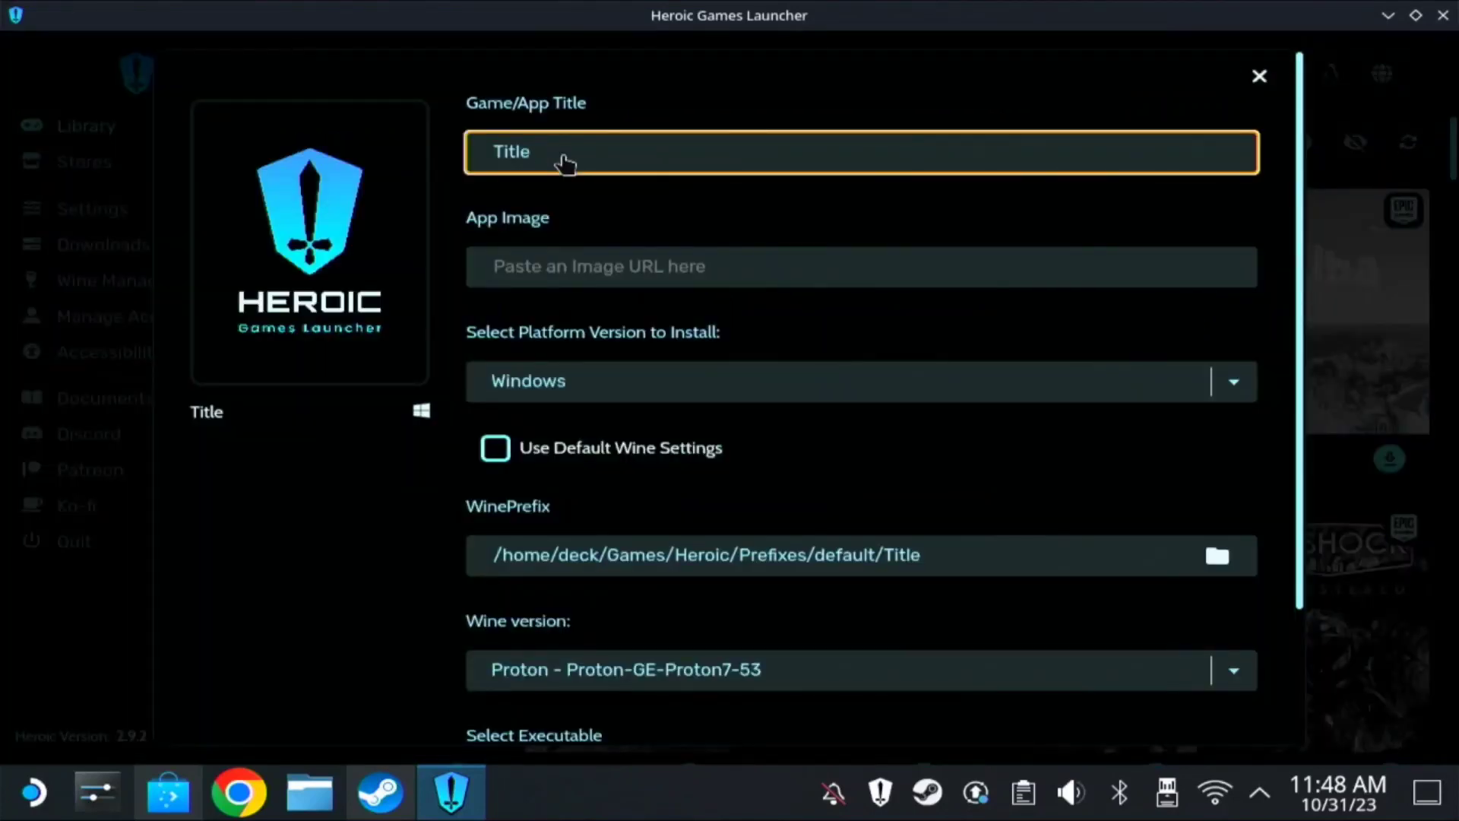
key("BackSpace")
key("BackSpace")
key("BackSpace")
key("BackSpace")
key("BackSpace")
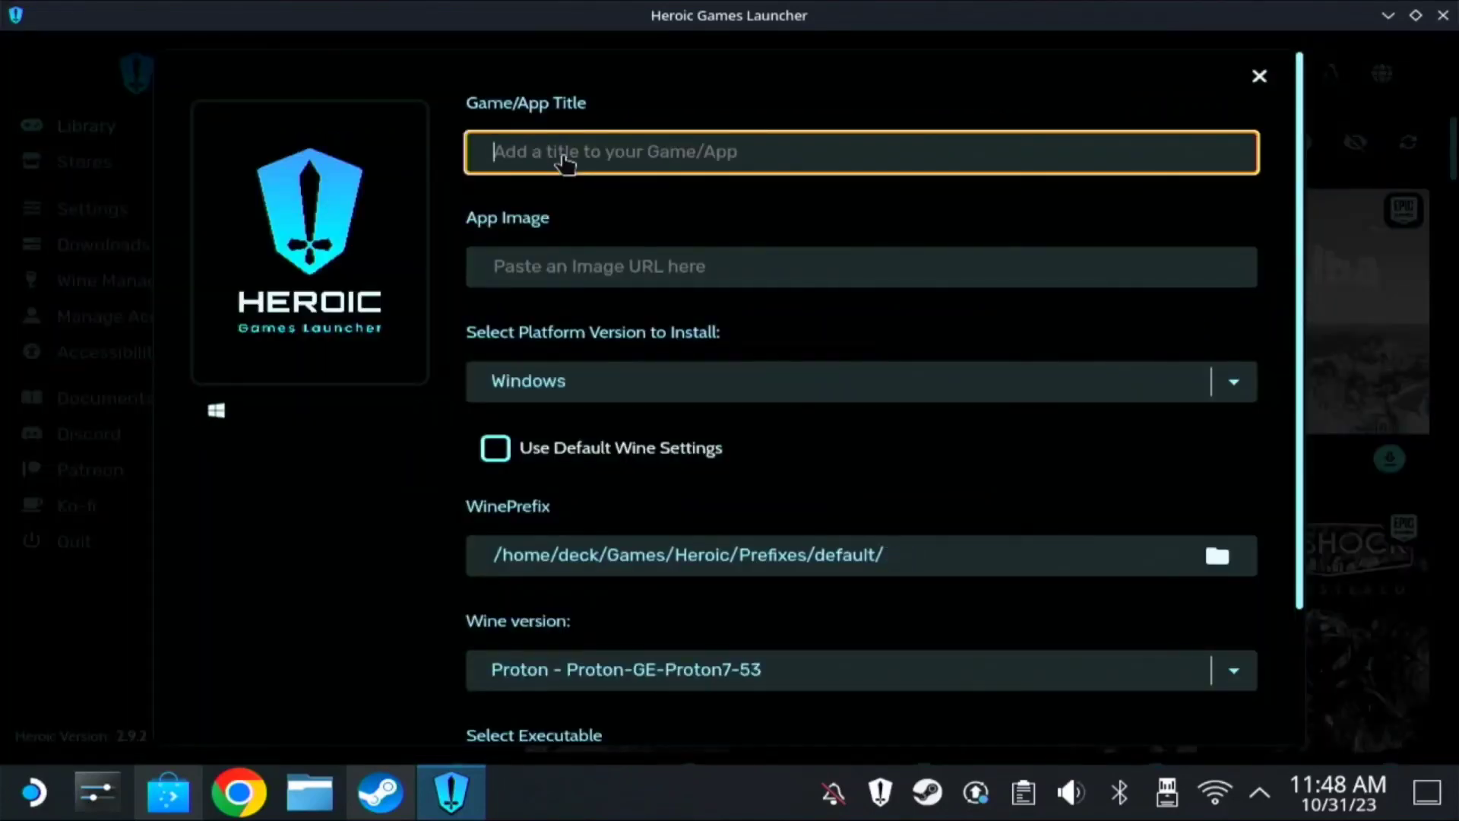
type("God of War")
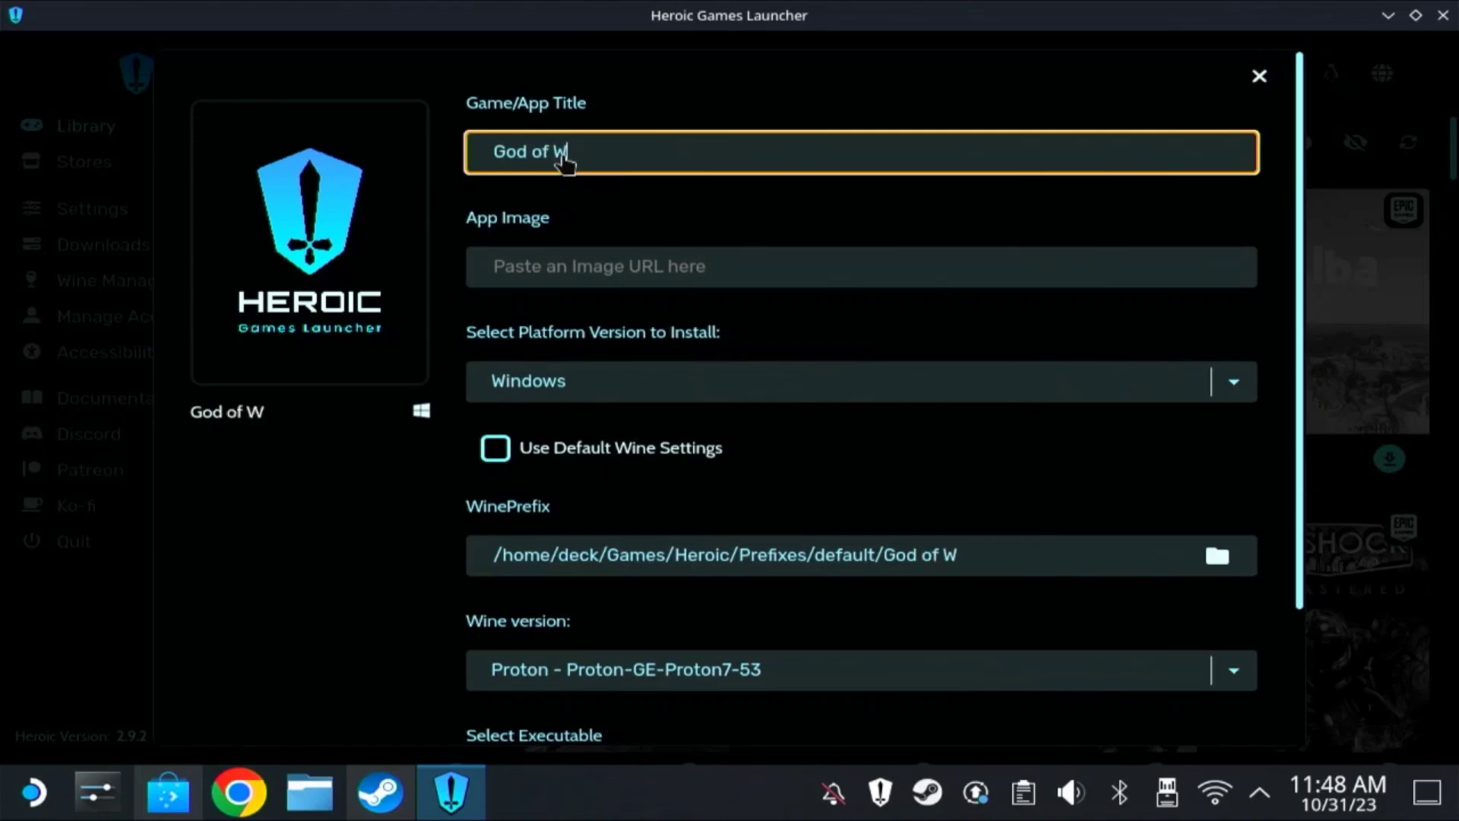
left_click(738, 270)
key("ctrl+v")
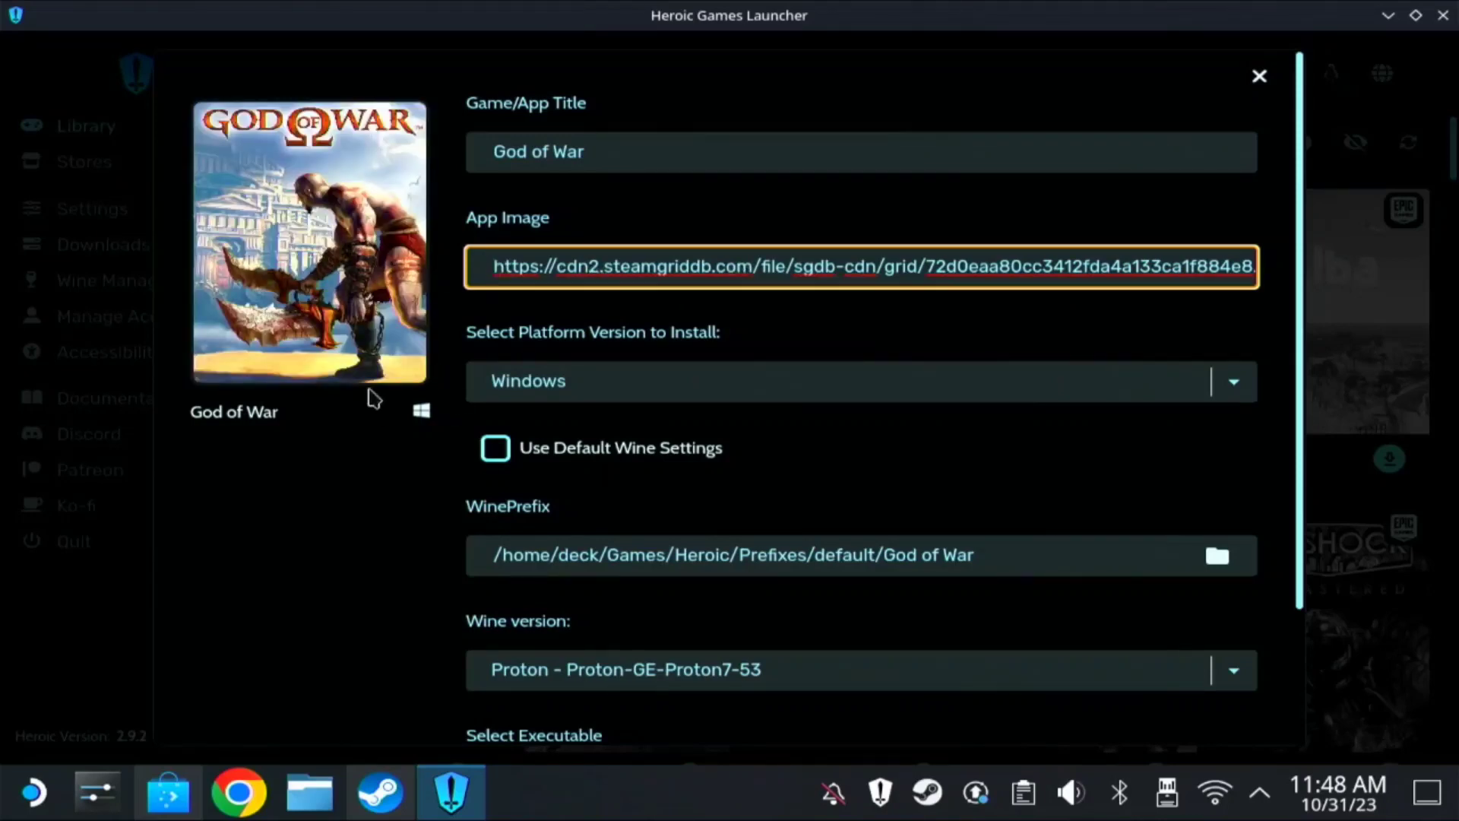
Step: Change the title to "God of War 2018" and replace the app image with a different SteamGridDB cover URL
left_click(671, 159)
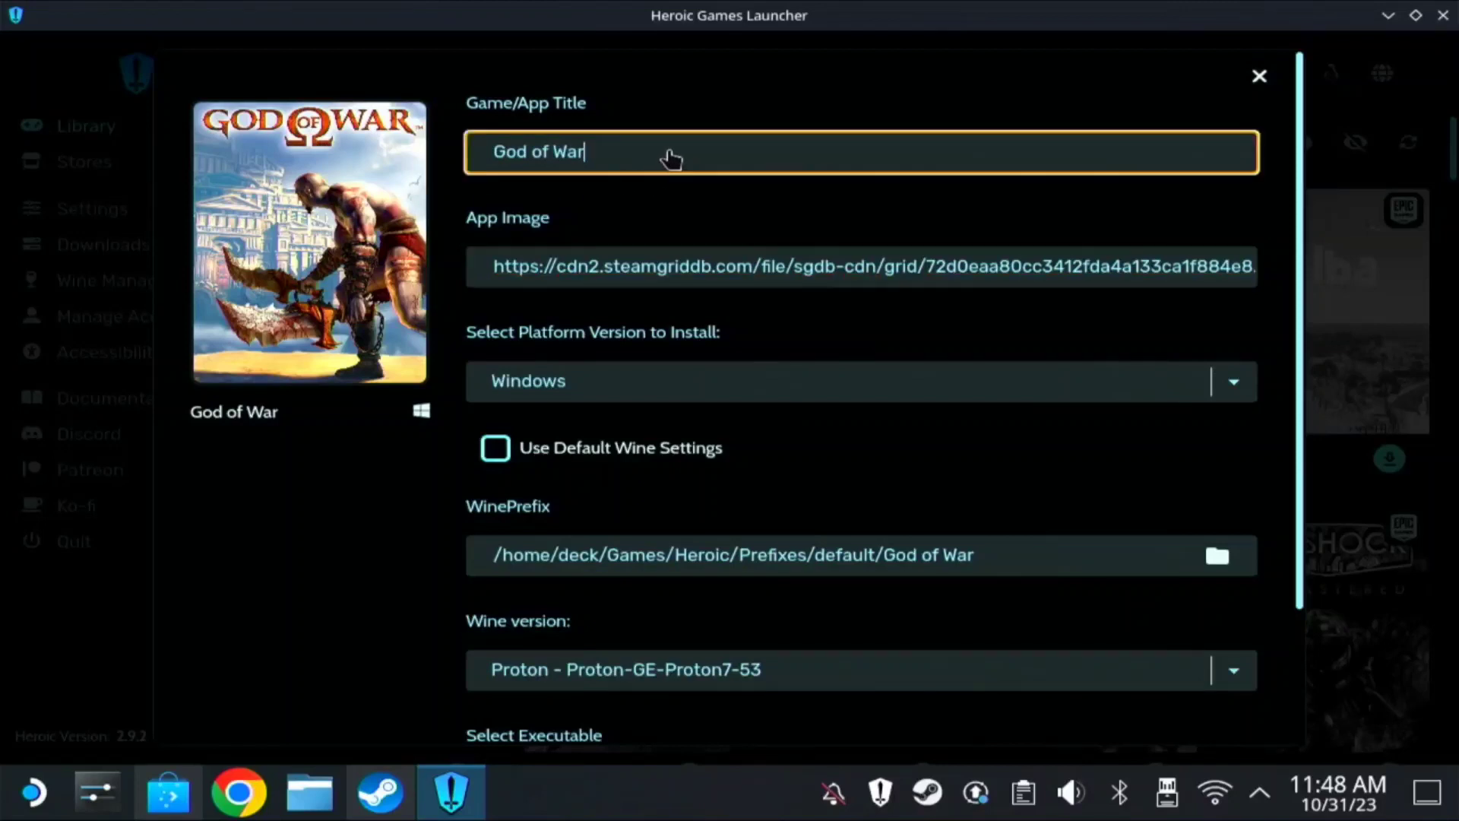
type("2018")
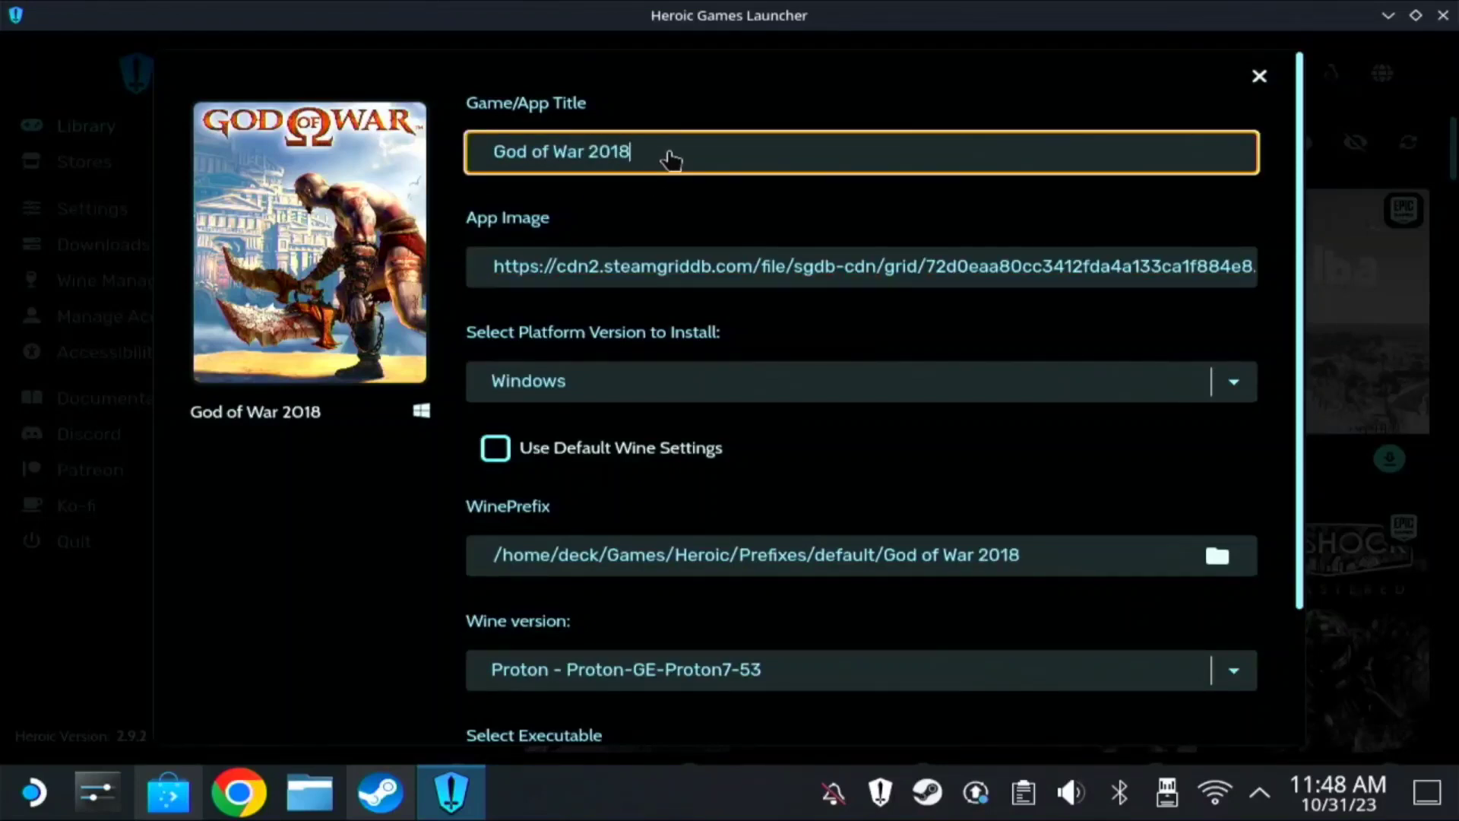
left_click(769, 277)
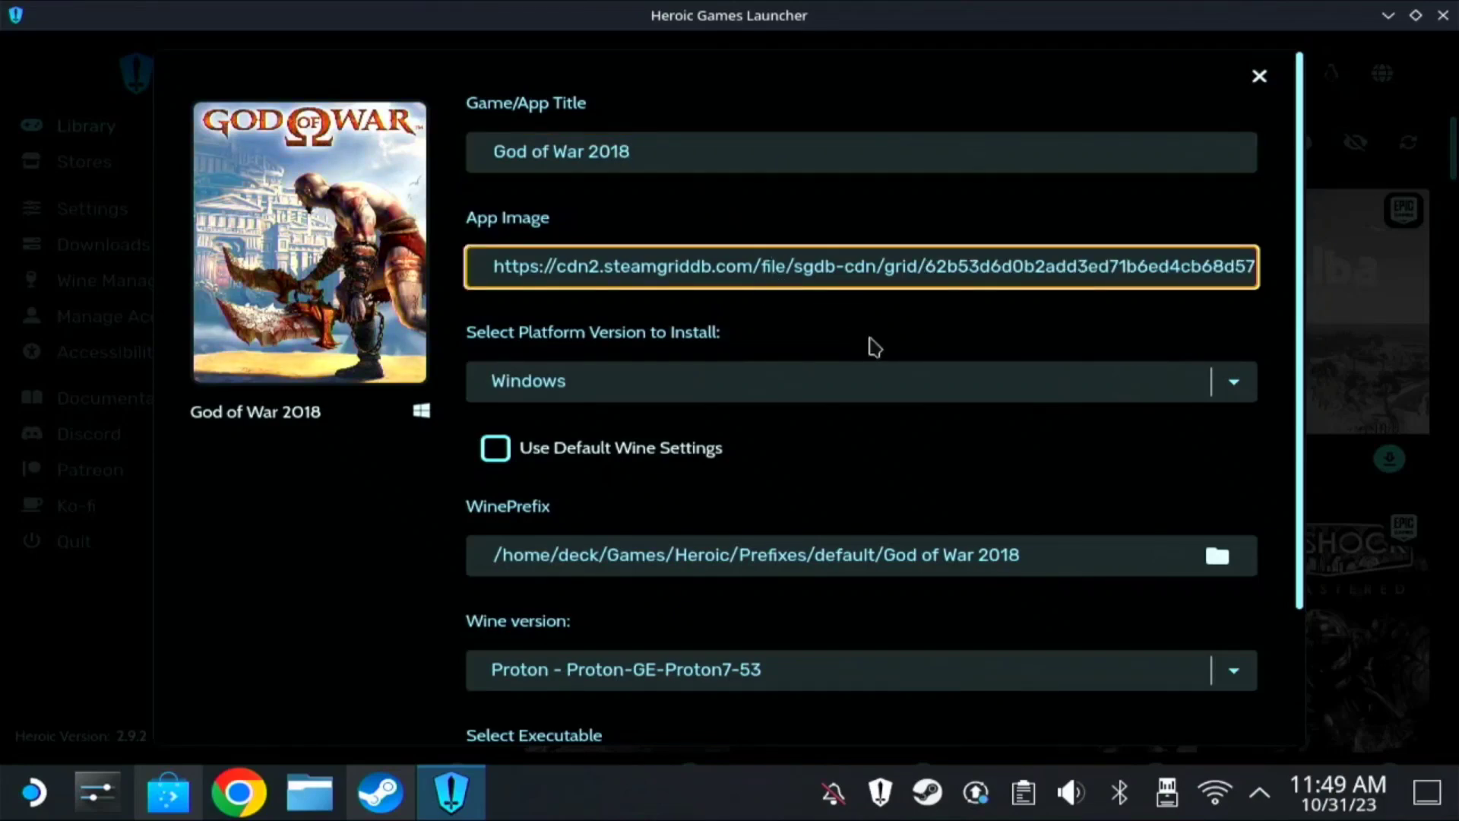
left_click(687, 154)
key("BackSpace")
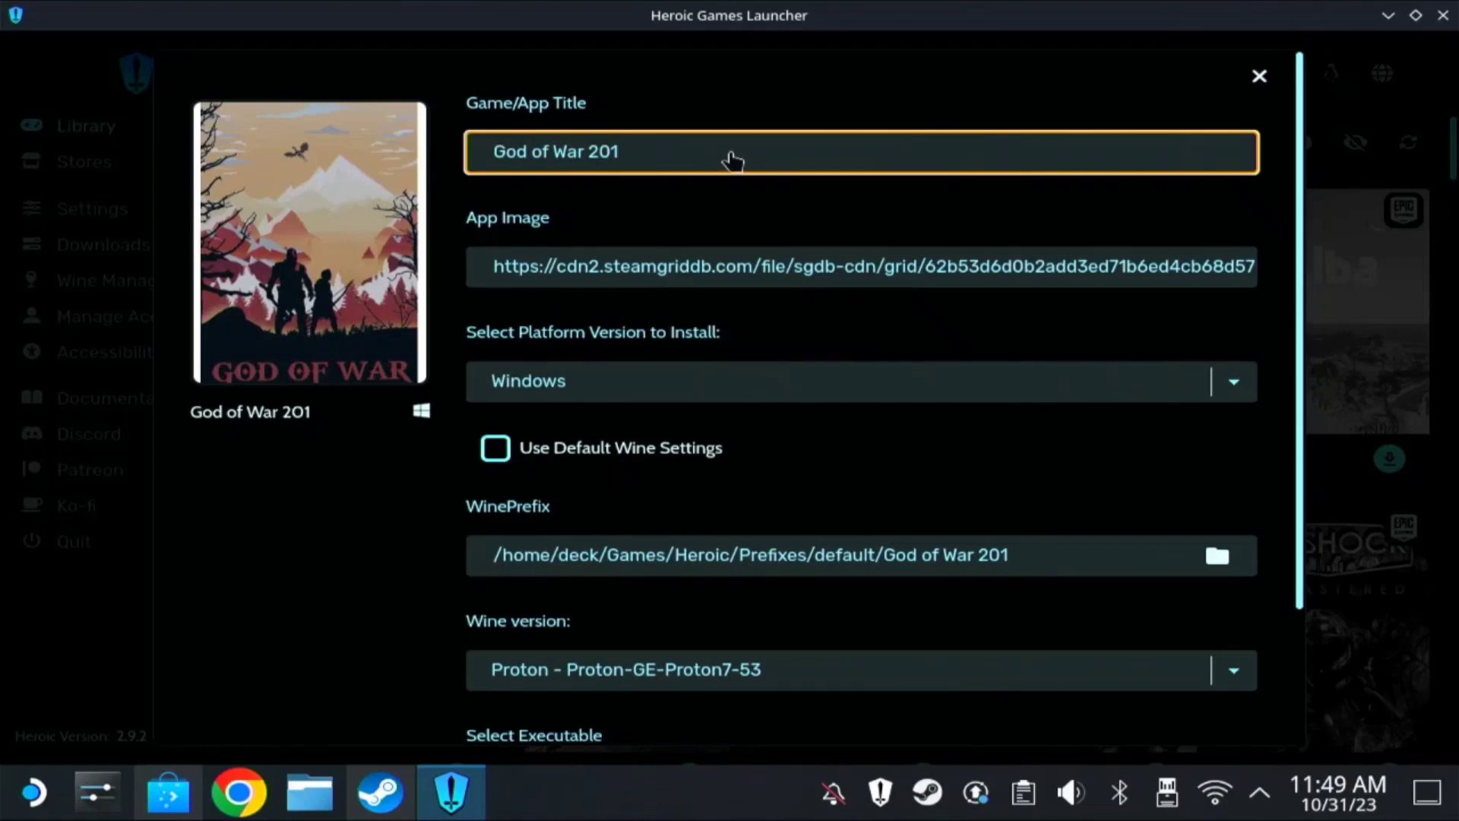
type("8")
left_click(819, 328)
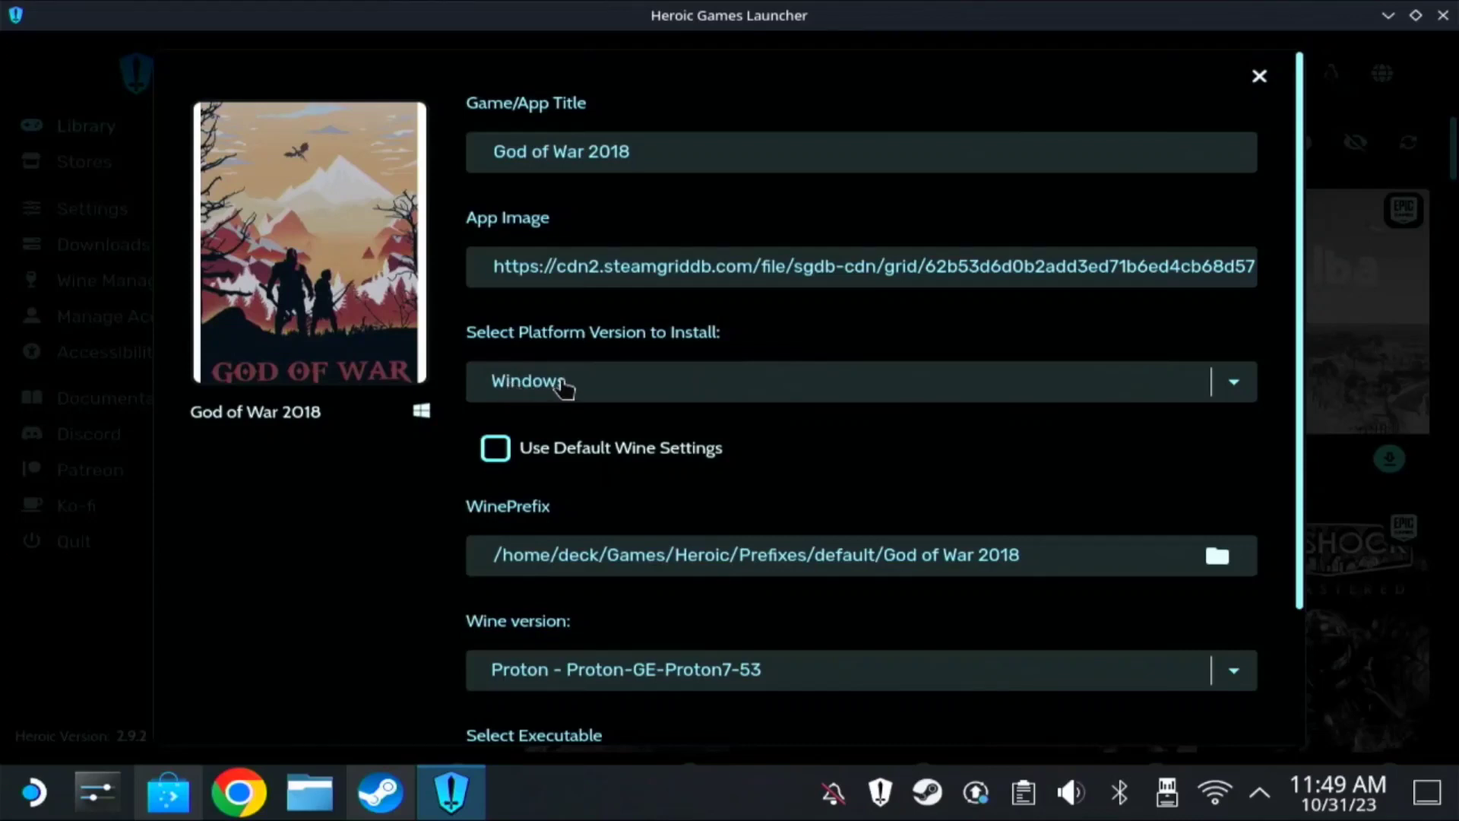
Step: Set the Wine version for God of War 2018 to Proton - GE-Proton8-22
scroll(889, 466, "down", 3)
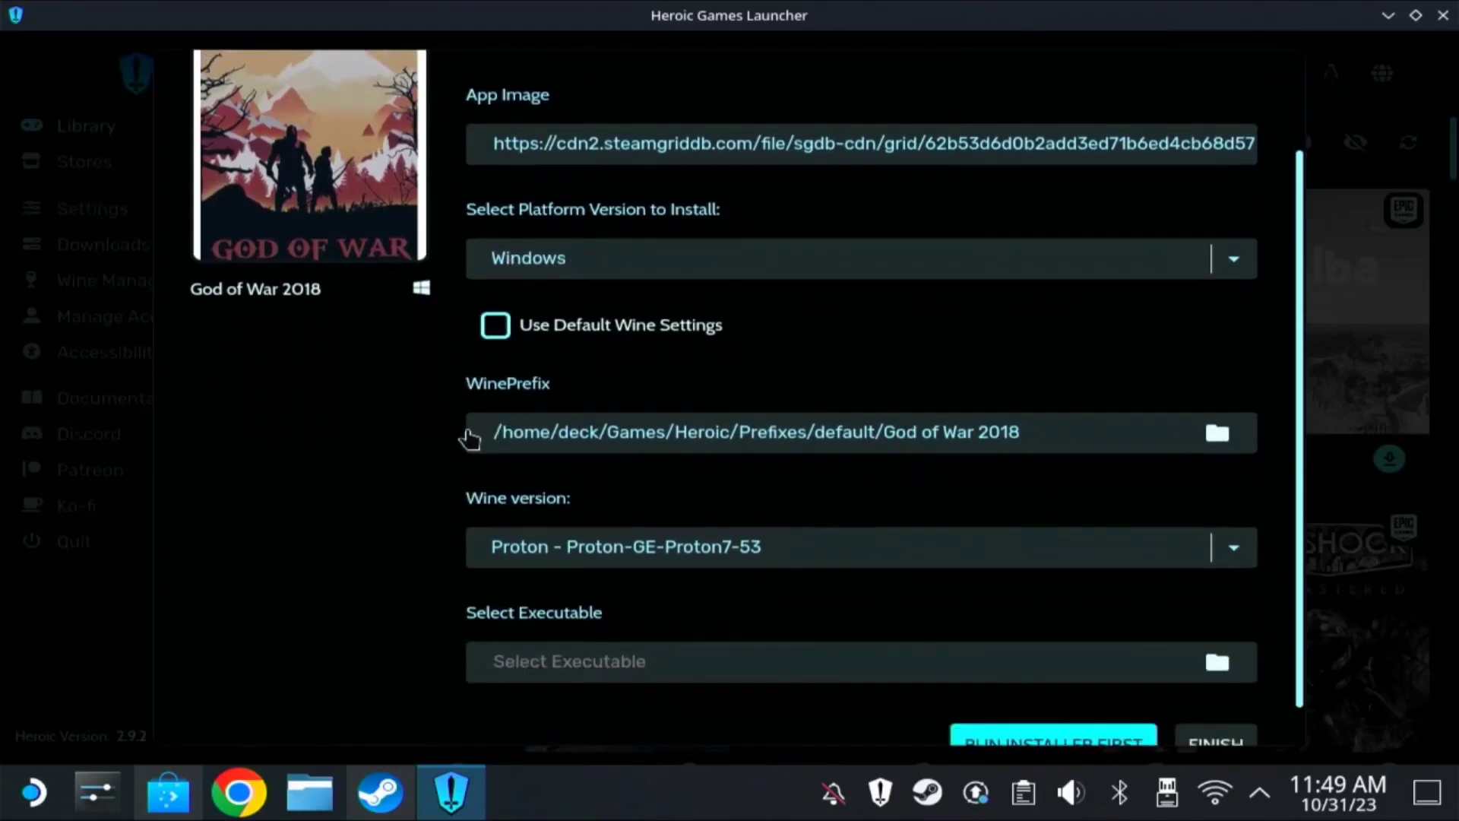
scroll(986, 472, "down", 1)
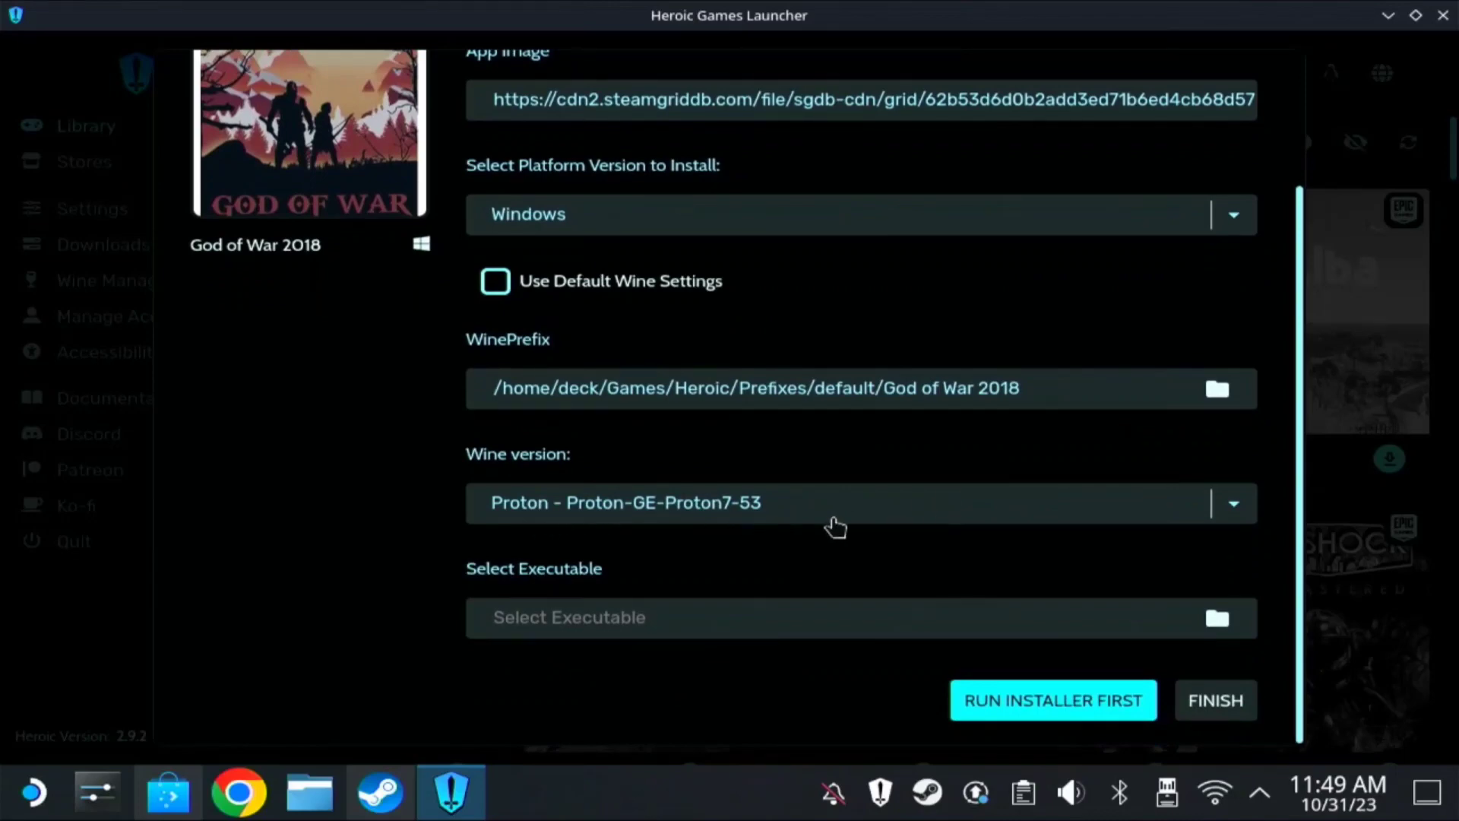
left_click(1249, 512)
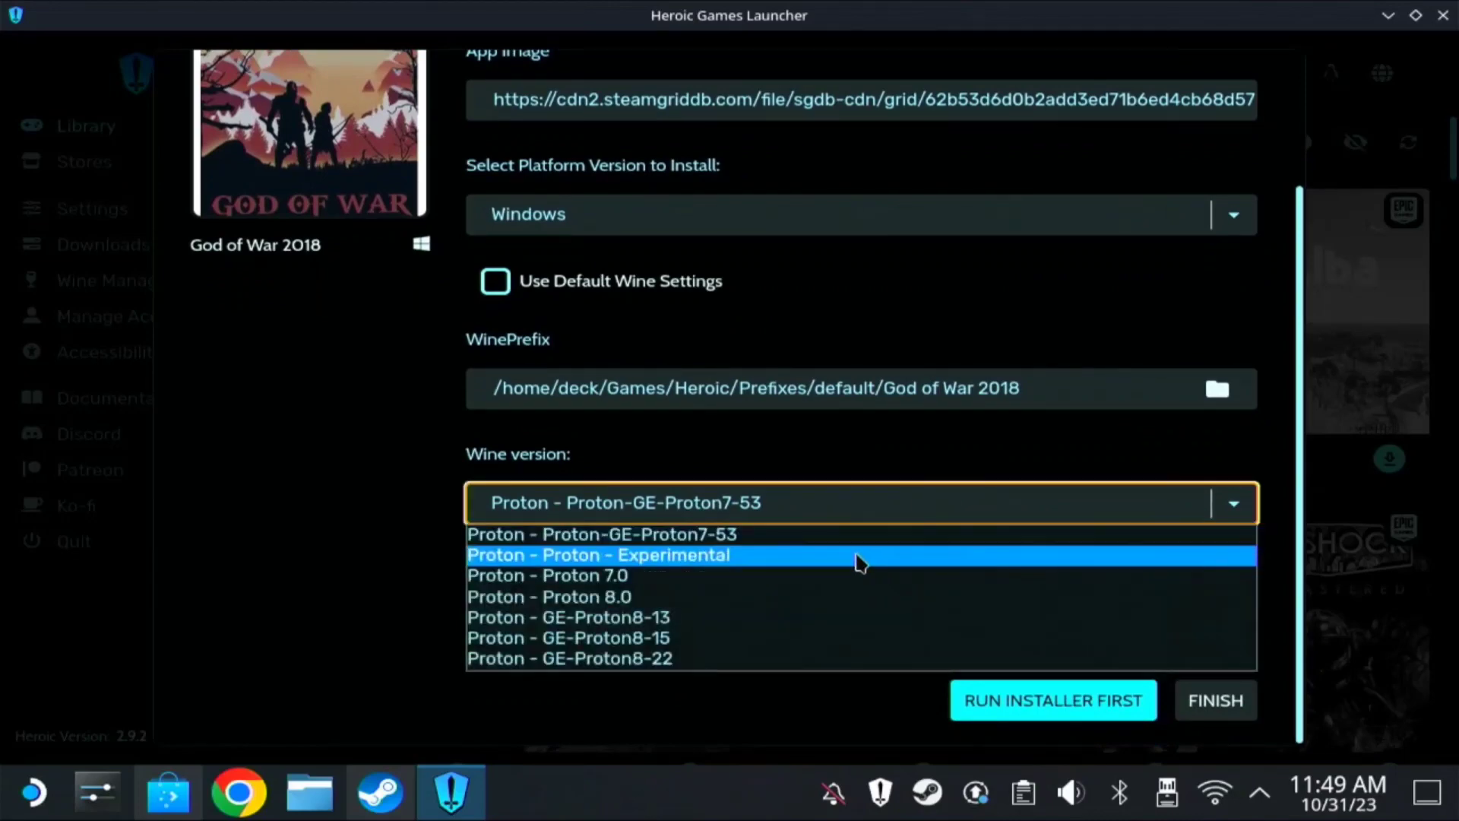
left_click(651, 658)
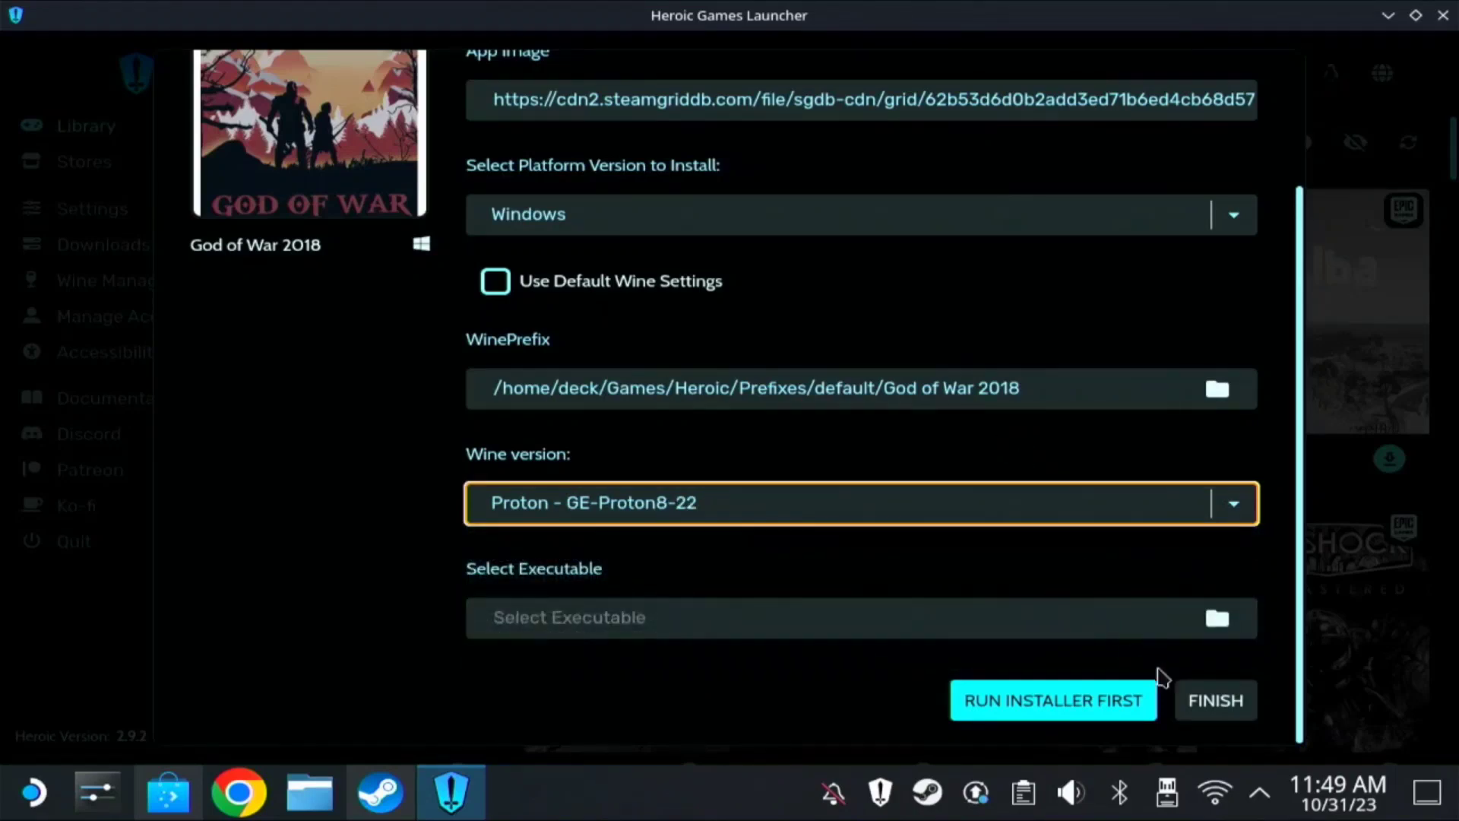
Step: Choose GoW.exe from the Games/God of War folder on SDGames as the executable and finish adding the game
left_click(1218, 619)
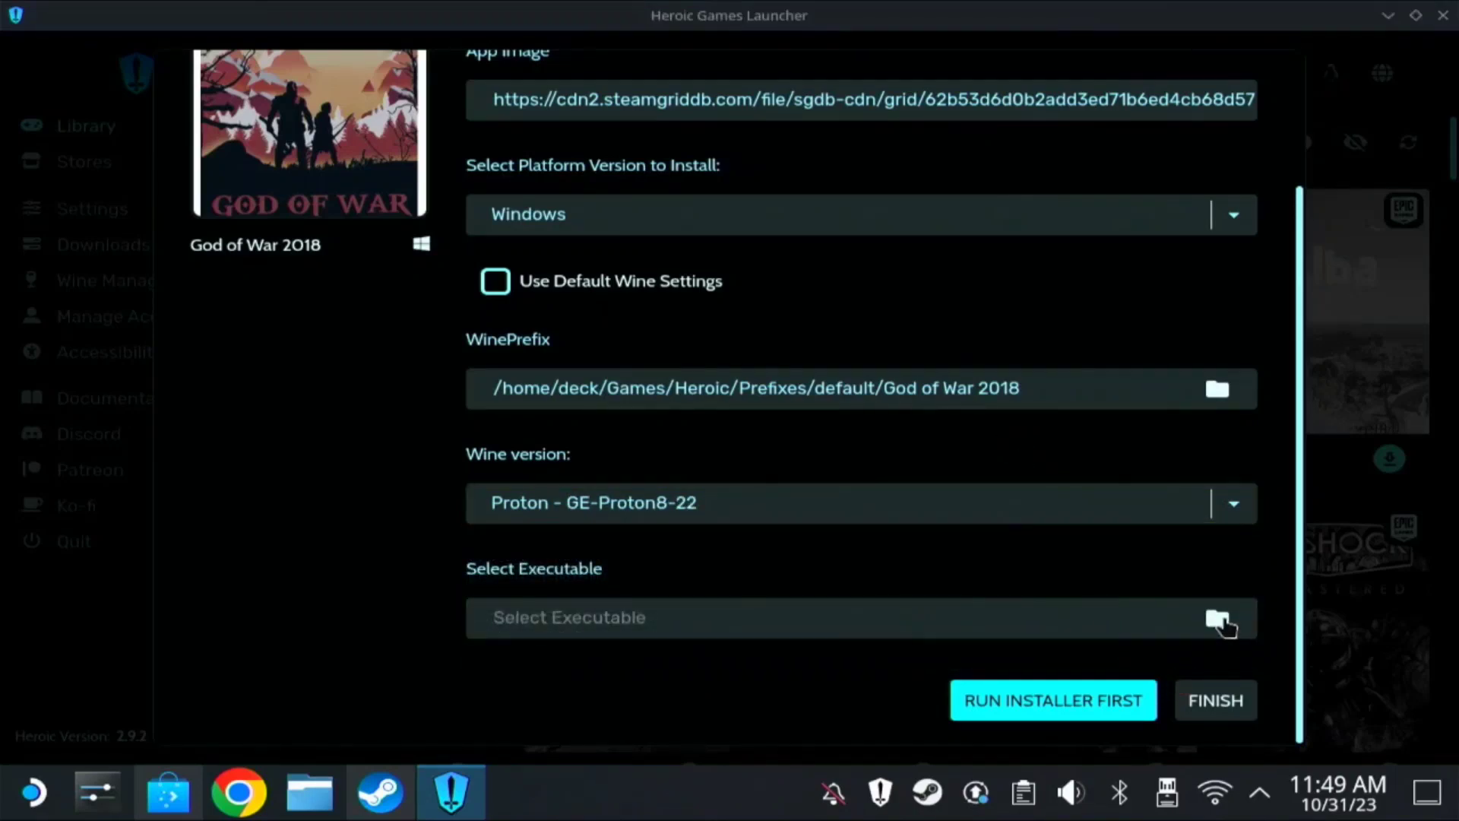
scroll(437, 316, "down", 5)
left_click(427, 238)
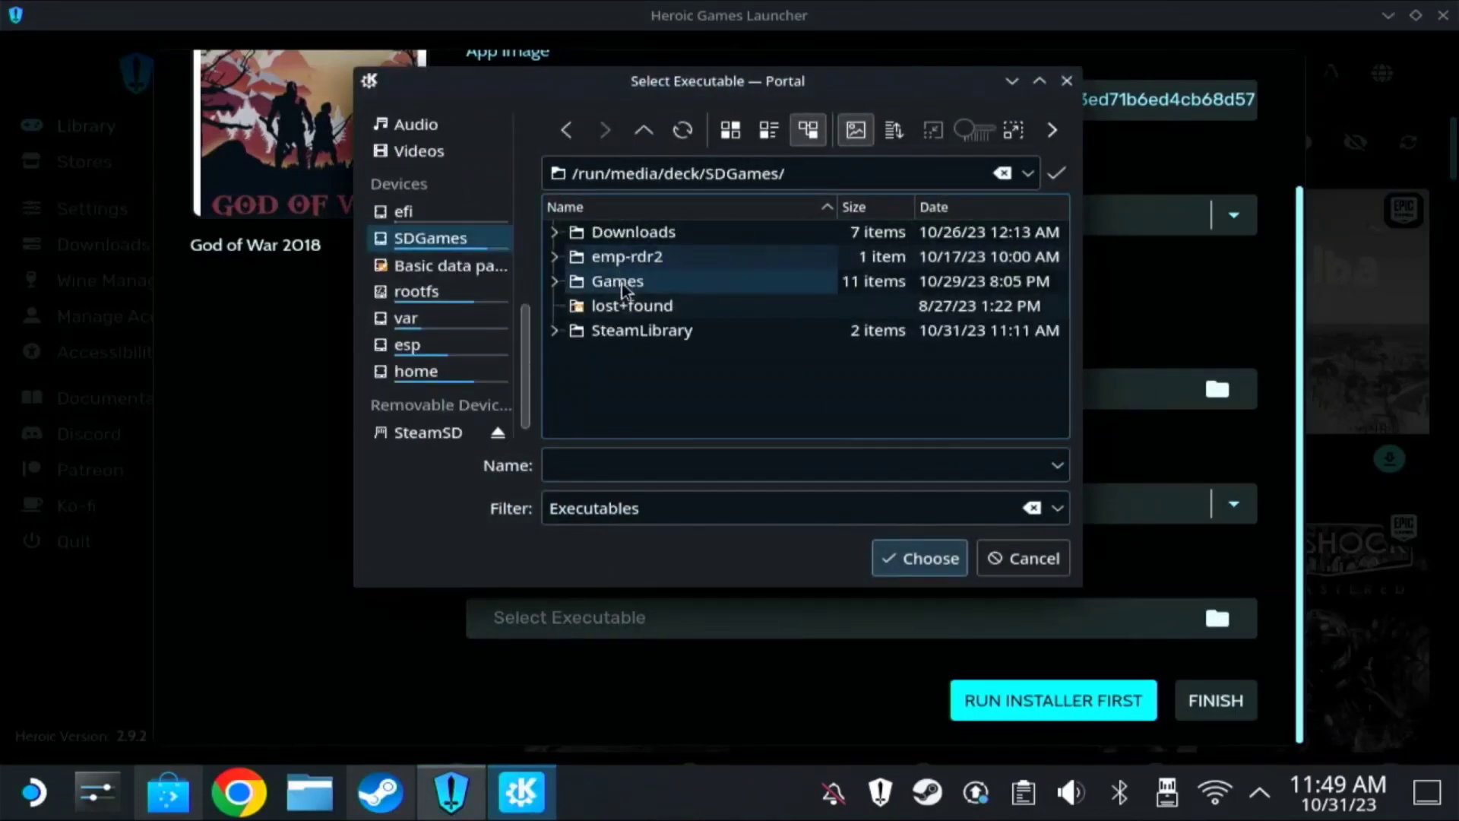
left_click(622, 282)
left_click(652, 306)
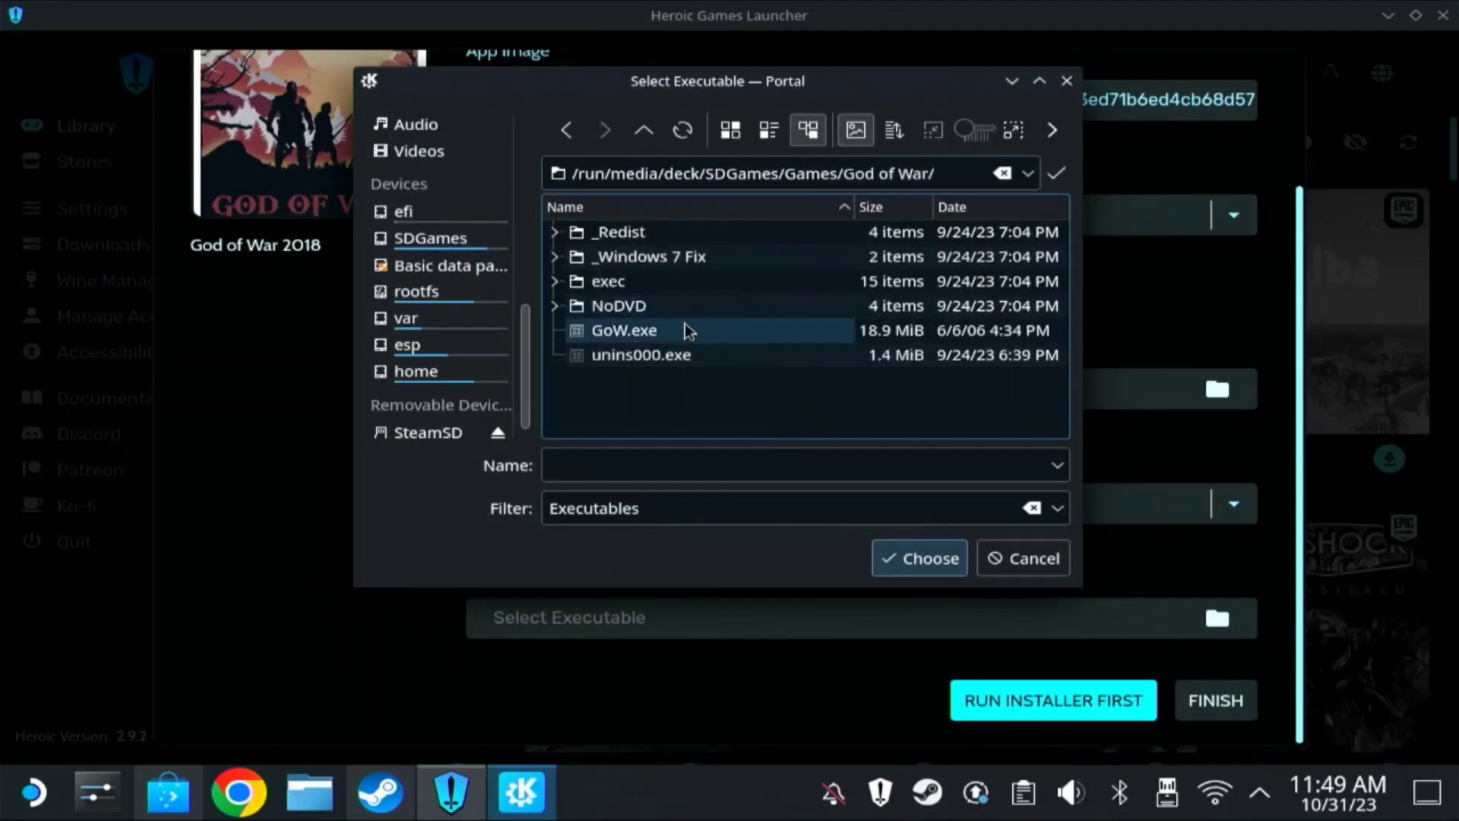
left_click(622, 331)
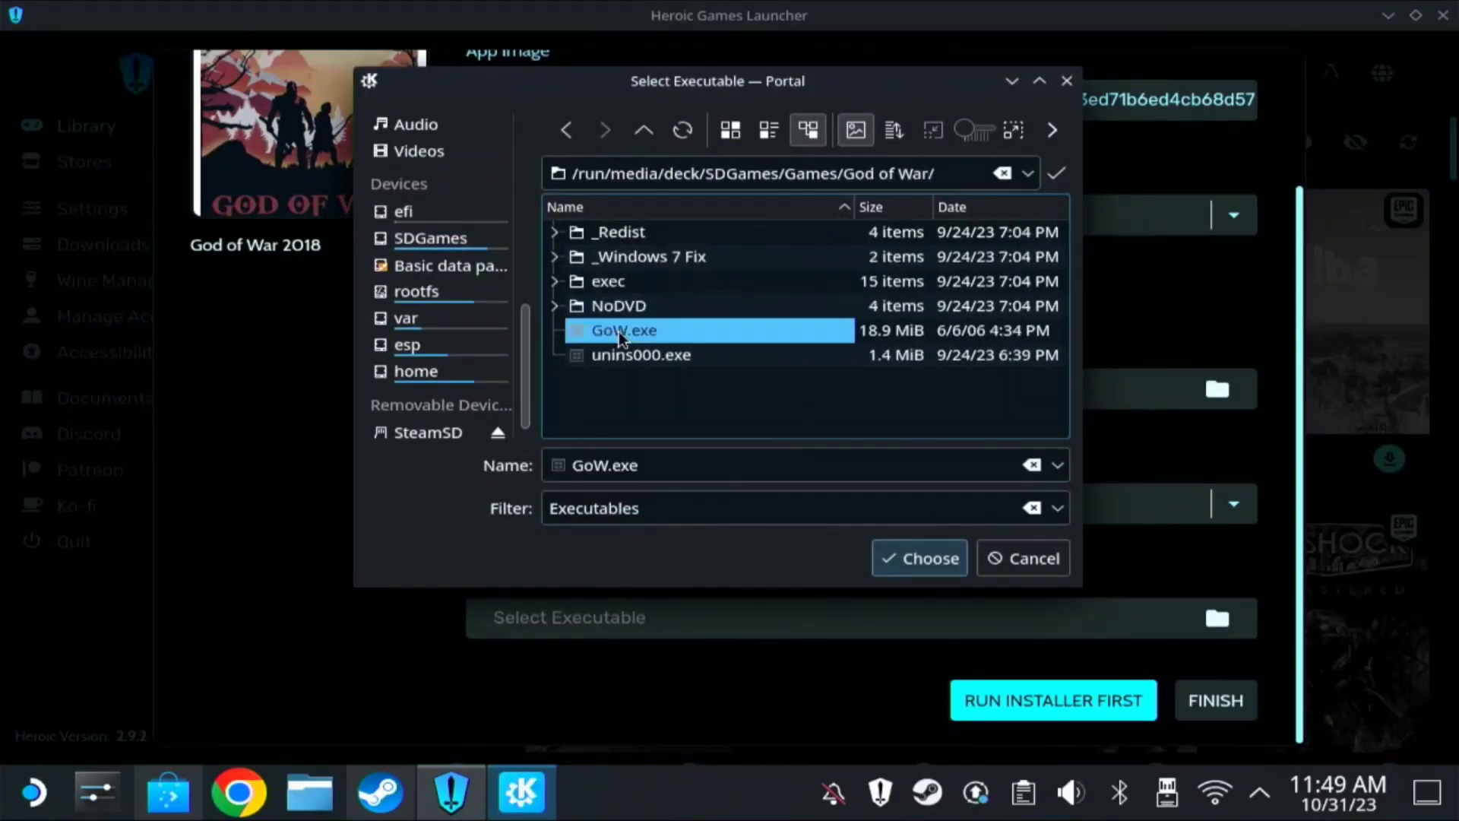
left_click(922, 559)
left_click(1216, 700)
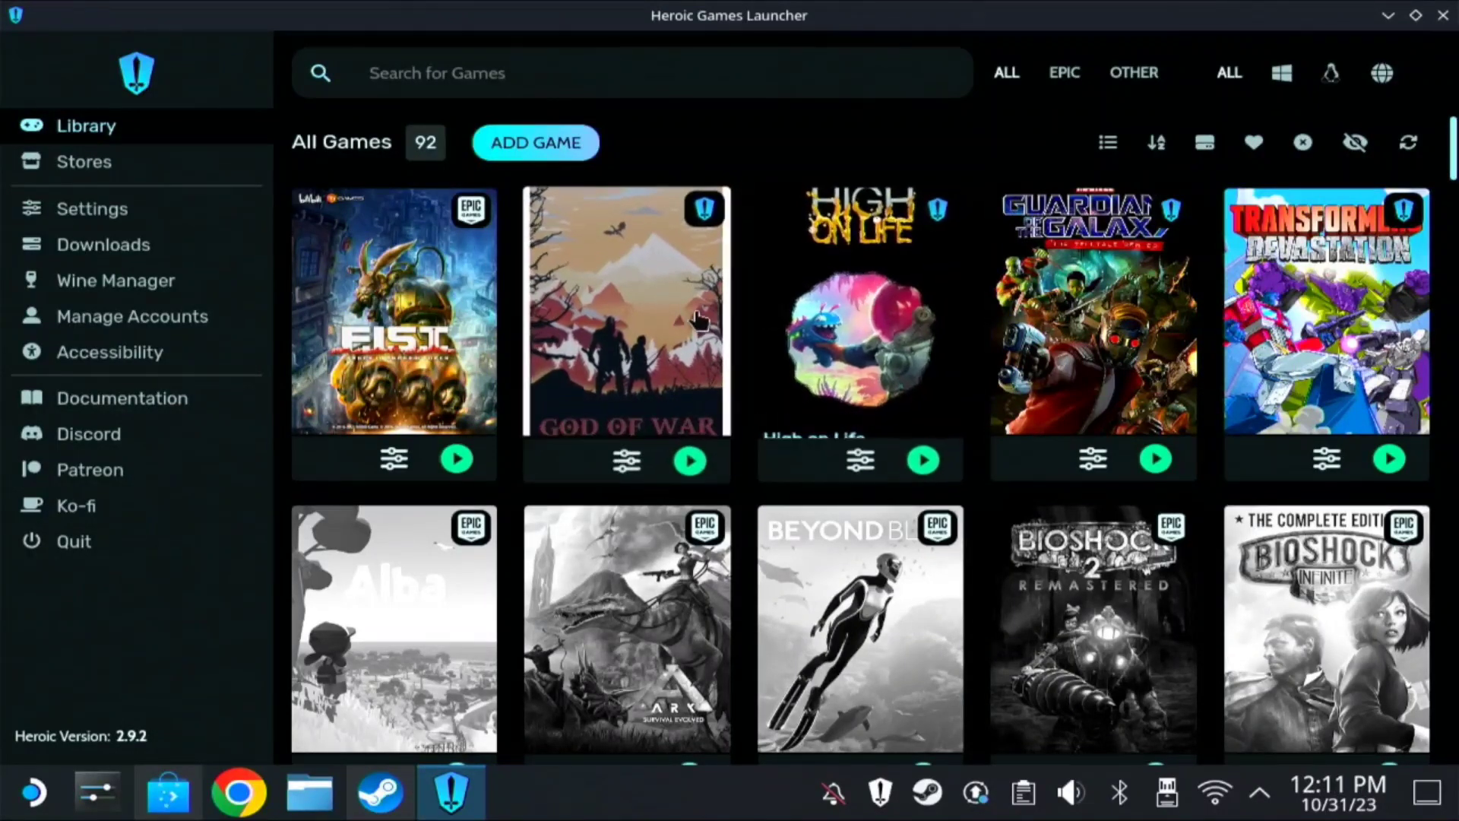
Step: Add God of War 2018 to Steam from its game page and launch it
left_click(642, 328)
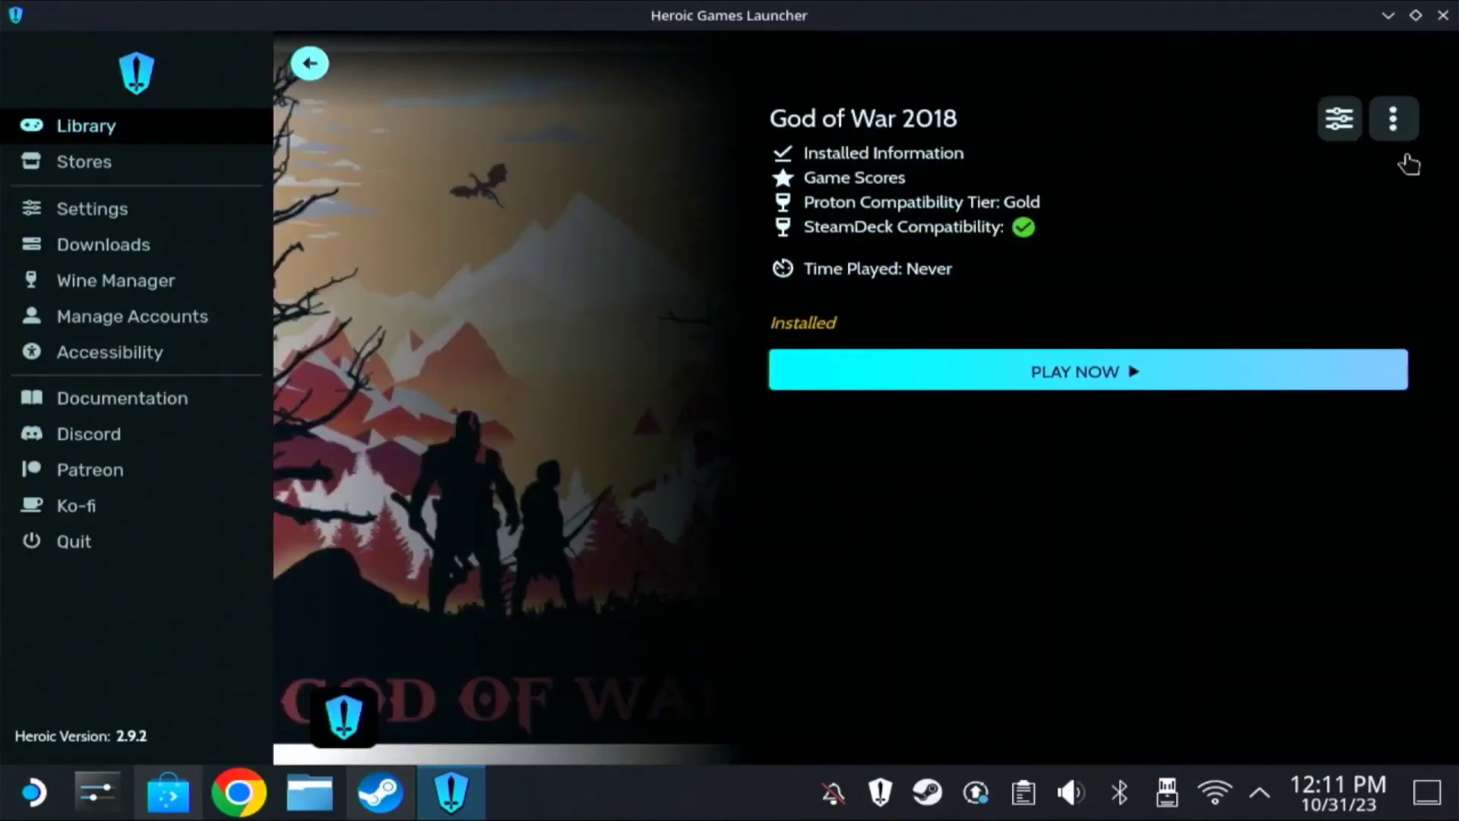
left_click(1398, 126)
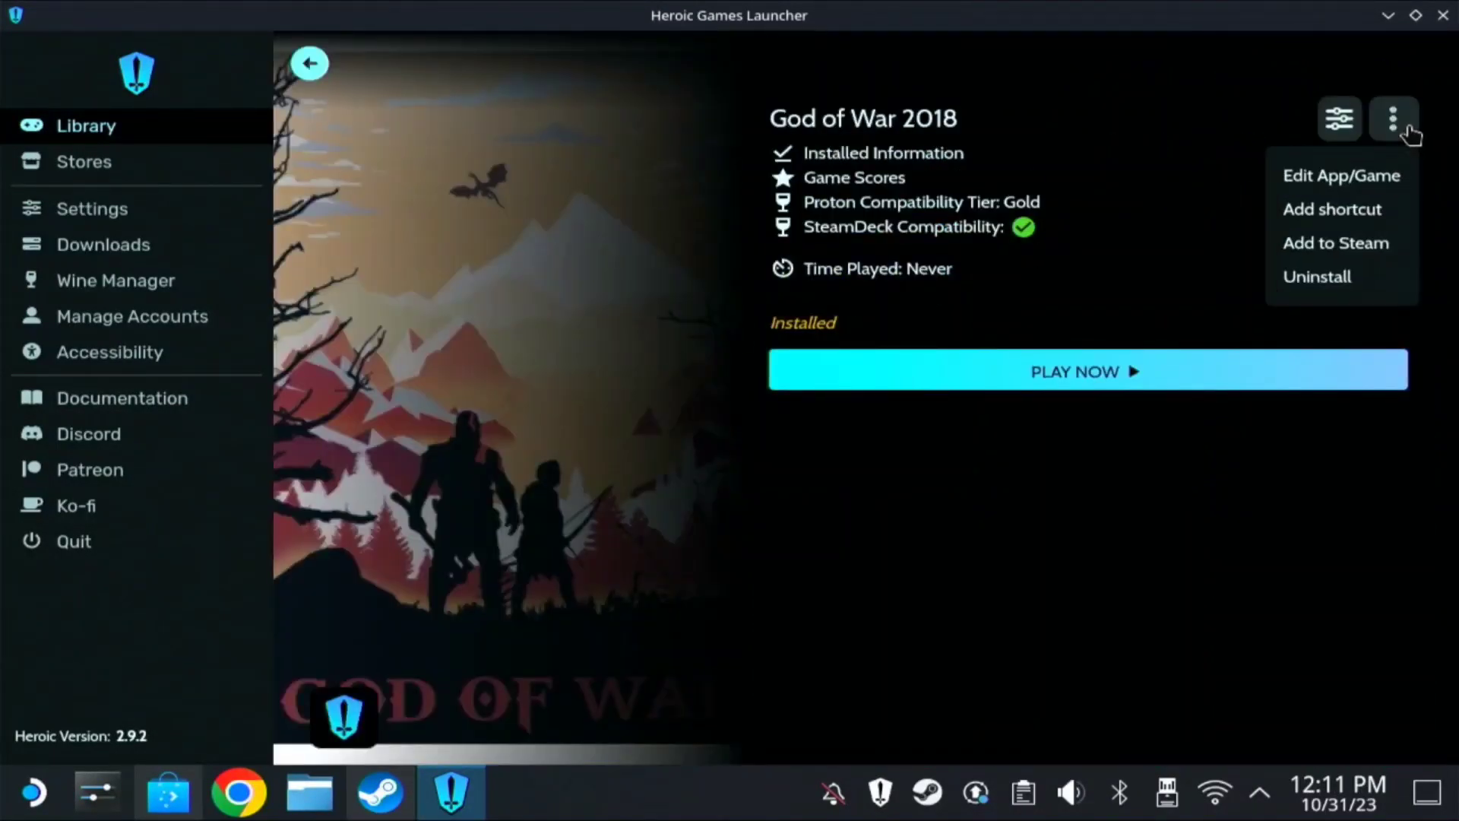
left_click(1314, 248)
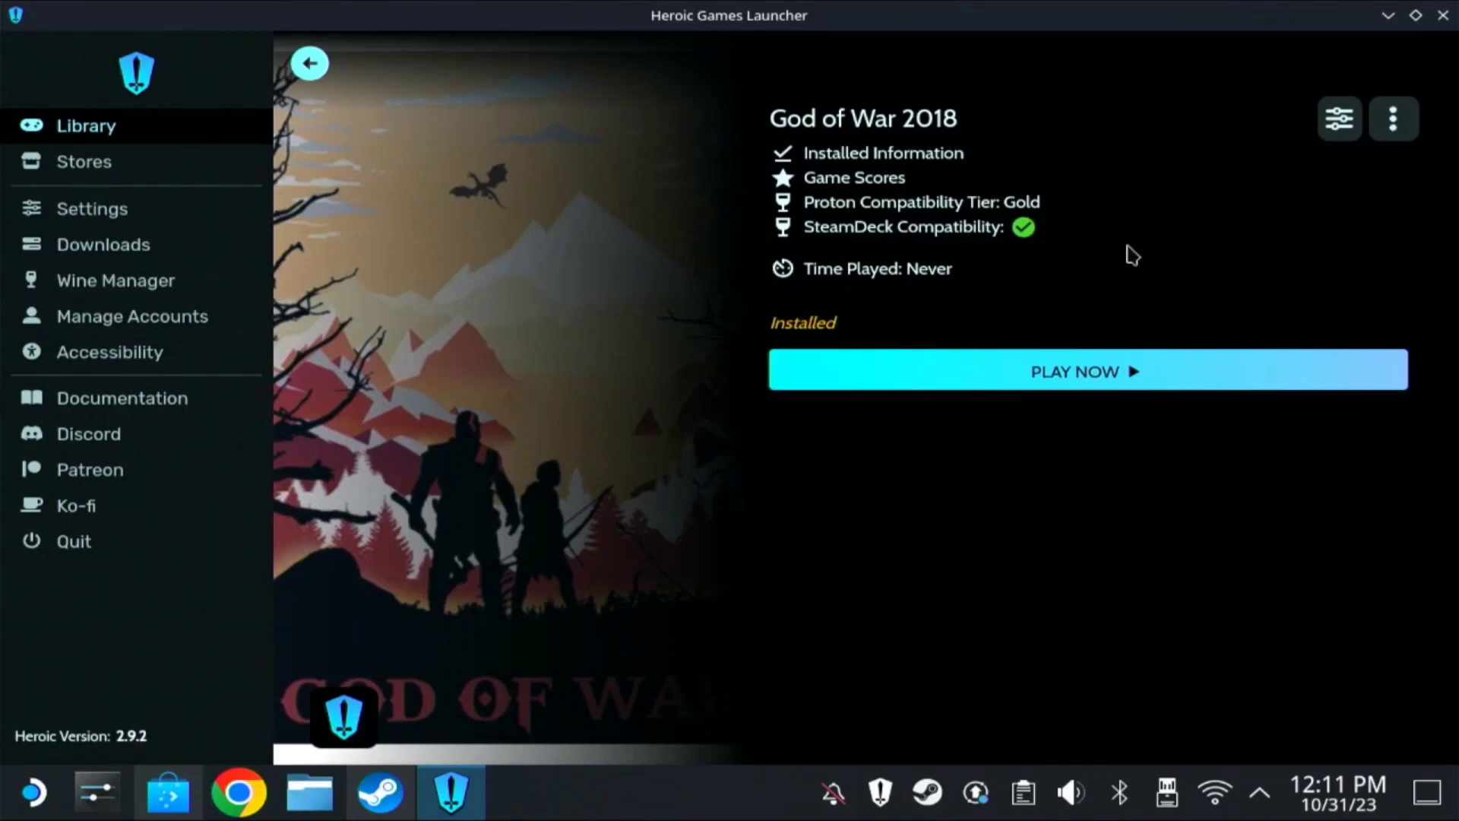
left_click(1080, 380)
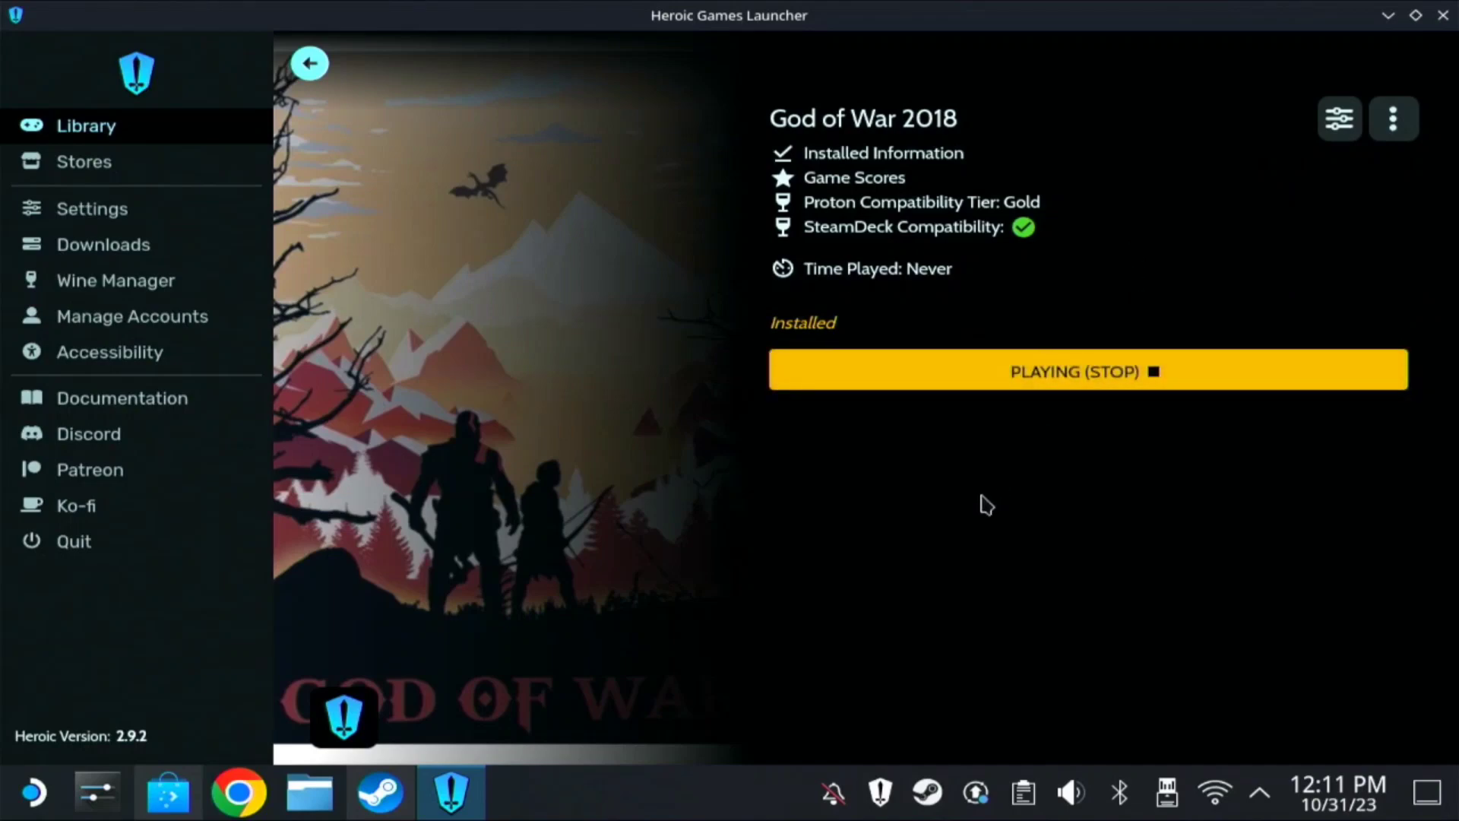